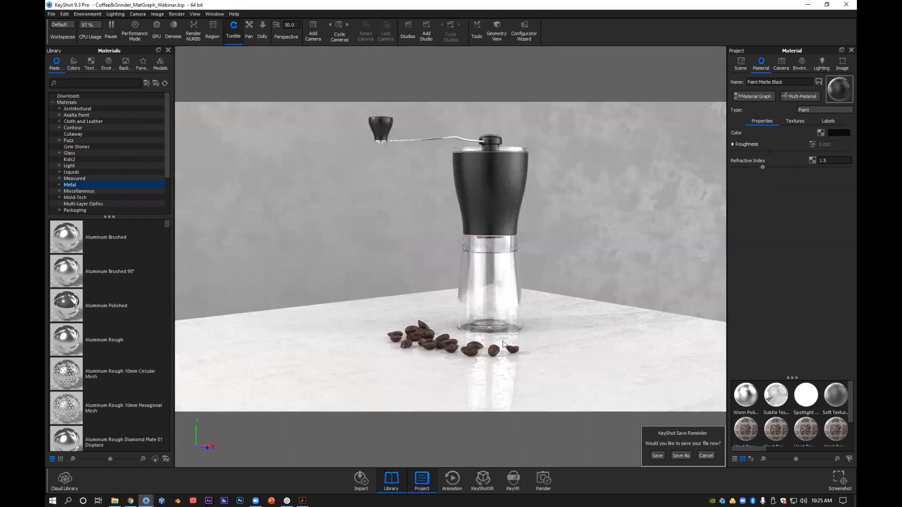
# - Open the material graph of the grinder body's Paint Matte Black material, keeping the grinder in view
pyautogui.moveTo(505, 338); pyautogui.dragTo(524, 322)
pyautogui.moveTo(523, 321)
pyautogui.mouseDown(button='middle')
pyautogui.moveTo(515, 321)
pyautogui.moveTo(522, 317)
pyautogui.mouseUp(button='middle')
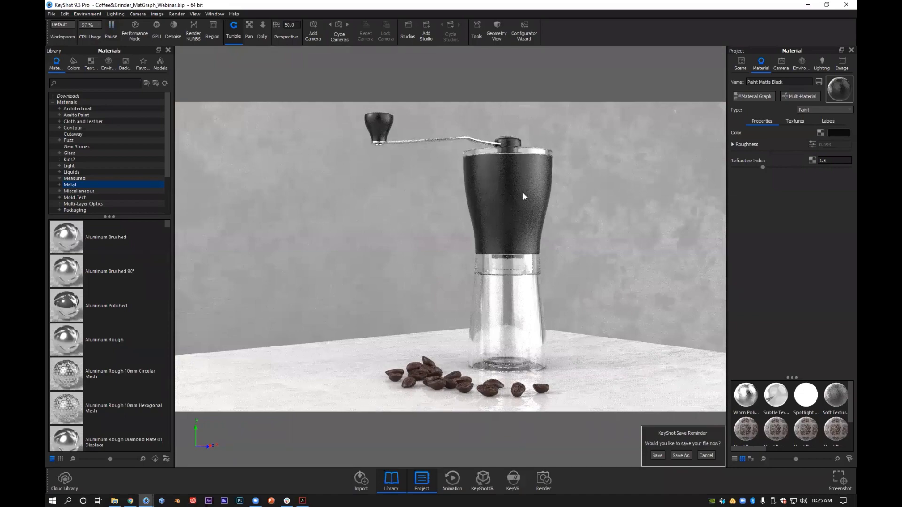
pyautogui.scroll(5, 548, 209)
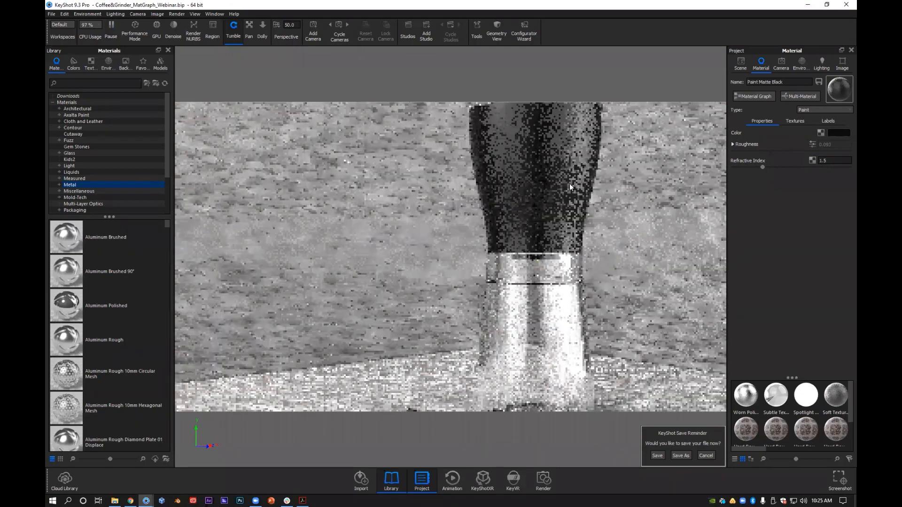
pyautogui.scroll(1, 318, 328)
pyautogui.moveTo(546, 159); pyautogui.dragTo(433, 286, button='middle')
pyautogui.scroll(2, 466, 288)
pyautogui.moveTo(433, 352); pyautogui.dragTo(442, 316, button='middle')
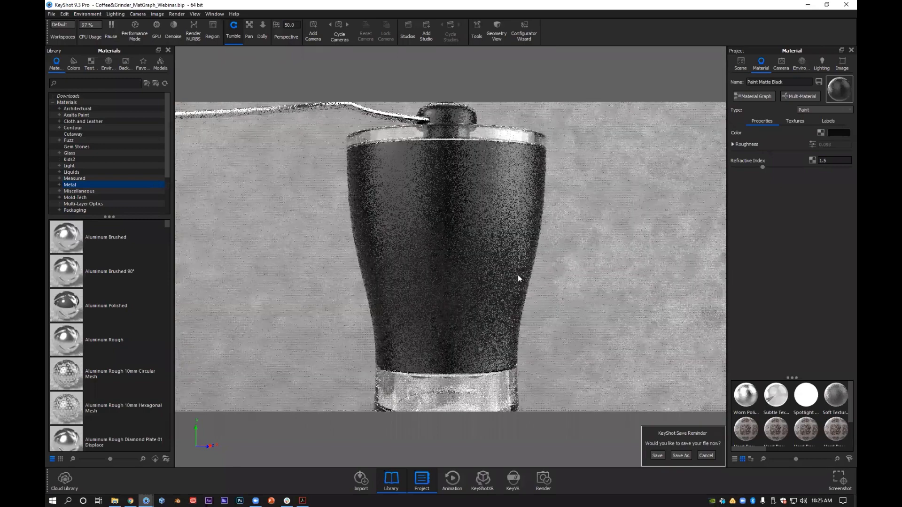
pyautogui.click(752, 98)
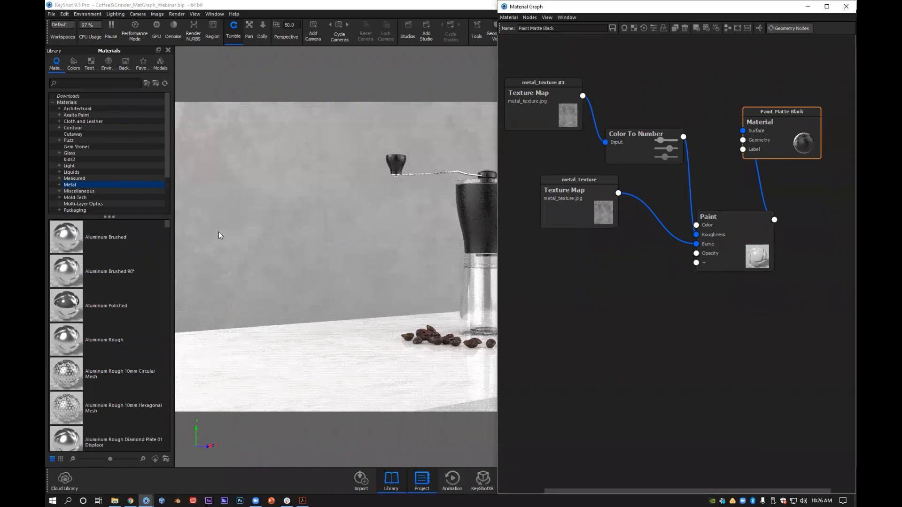
pyautogui.moveTo(218, 232); pyautogui.dragTo(413, 225)
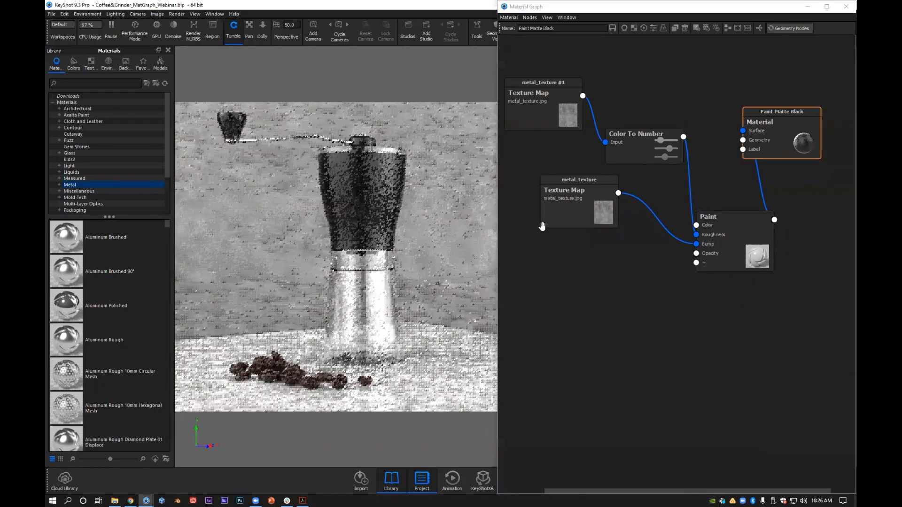
# - Rearrange the two Texture Map nodes and the Color To Number node so their connections to Paint are clearly separated
pyautogui.moveTo(560, 208); pyautogui.dragTo(553, 276)
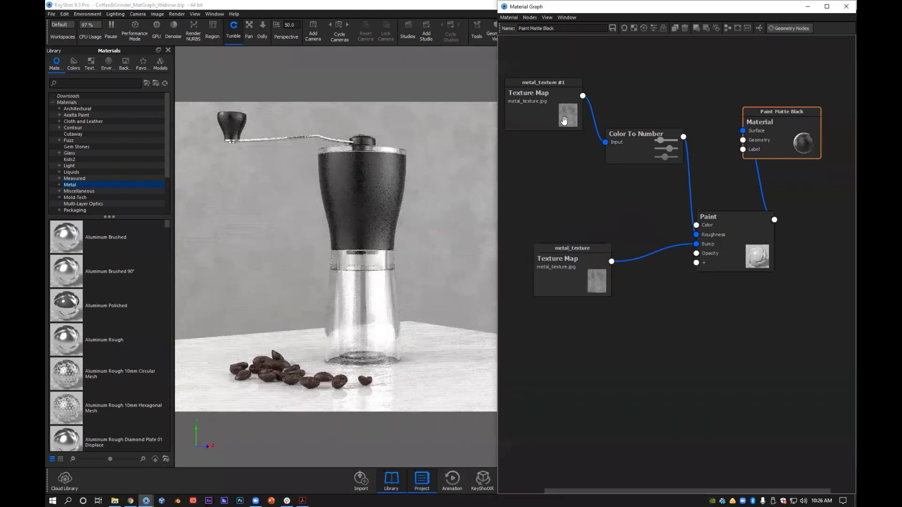
pyautogui.moveTo(564, 121); pyautogui.dragTo(563, 146)
pyautogui.moveTo(638, 149); pyautogui.dragTo(644, 132)
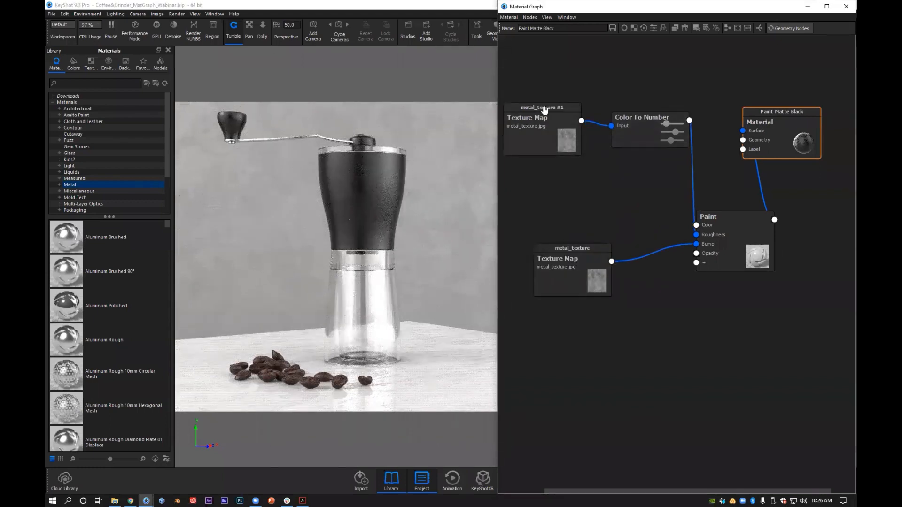
pyautogui.moveTo(538, 134); pyautogui.dragTo(546, 112)
pyautogui.moveTo(640, 132); pyautogui.dragTo(634, 144)
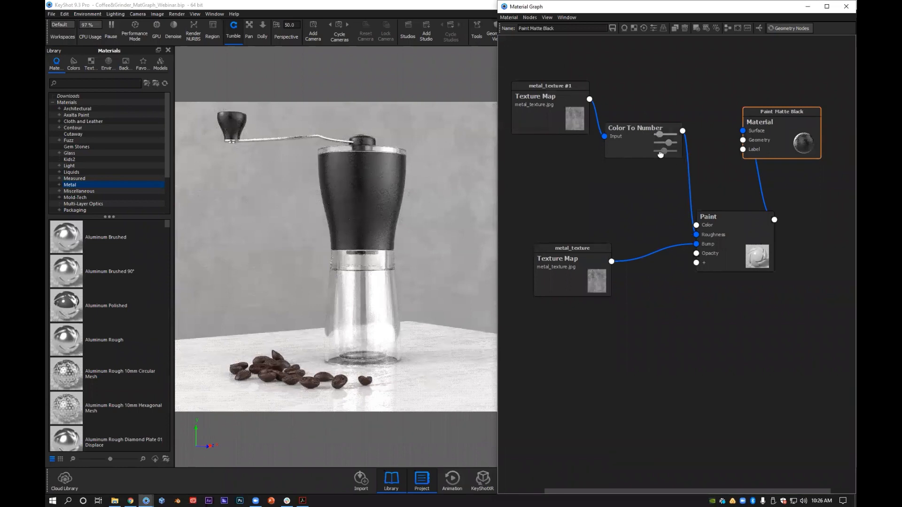
pyautogui.moveTo(661, 155); pyautogui.dragTo(646, 192)
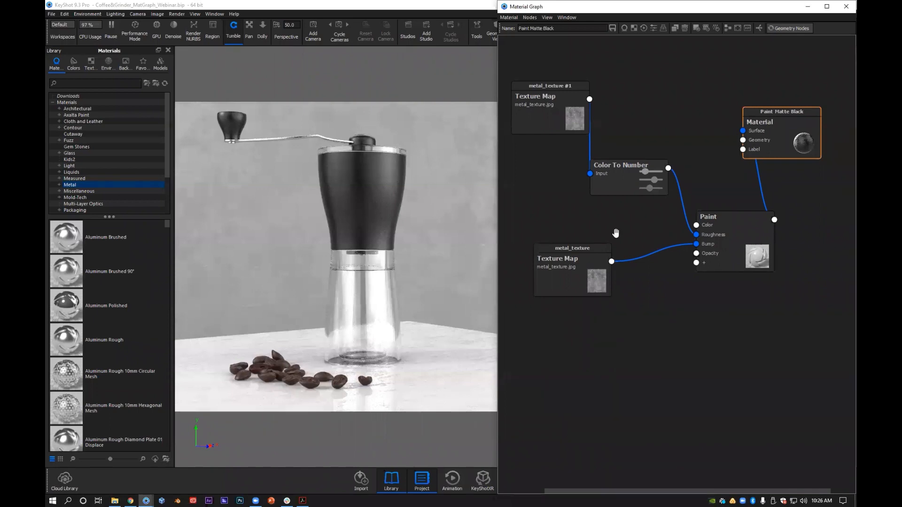
pyautogui.moveTo(589, 265); pyautogui.dragTo(604, 248)
# - Delete the separate metal_texture bump map and connect metal_texture #1 to Paint's Bump as well, placing it beside the Paint node
pyautogui.moveTo(698, 245)
pyautogui.mouseDown()
pyautogui.moveTo(695, 255)
pyautogui.moveTo(550, 280)
pyautogui.mouseUp()
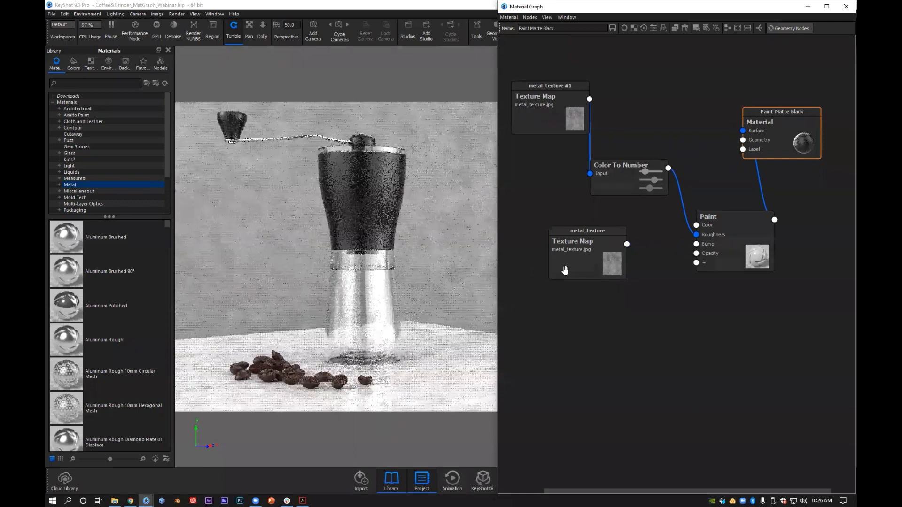
pyautogui.press('Delete')
pyautogui.moveTo(569, 128); pyautogui.dragTo(548, 218)
pyautogui.moveTo(568, 190)
pyautogui.mouseDown()
pyautogui.moveTo(620, 245)
pyautogui.moveTo(697, 244)
pyautogui.mouseUp()
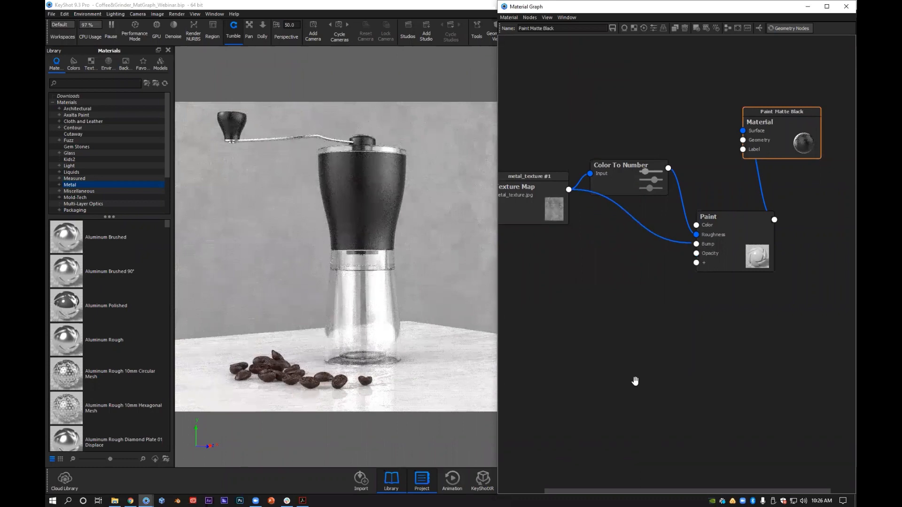
pyautogui.moveTo(533, 219); pyautogui.dragTo(562, 266)
pyautogui.moveTo(608, 184); pyautogui.dragTo(625, 200)
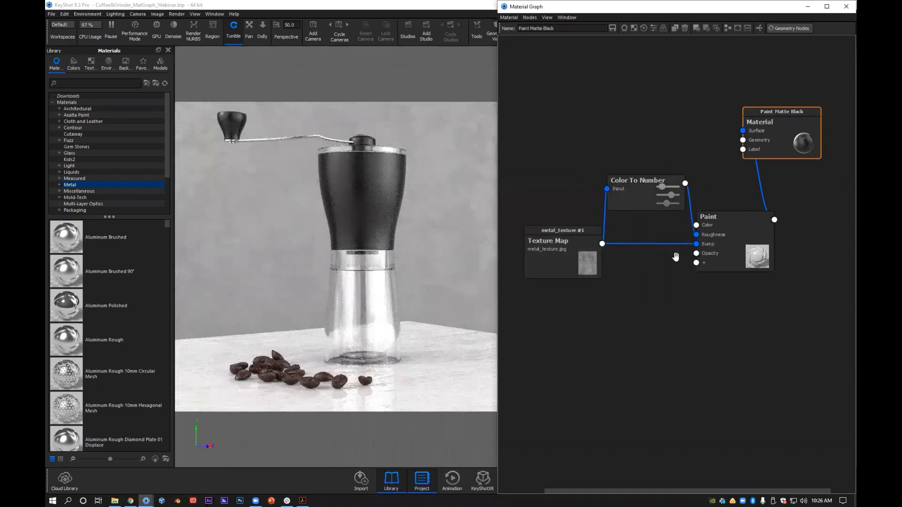
pyautogui.moveTo(583, 260); pyautogui.dragTo(581, 257)
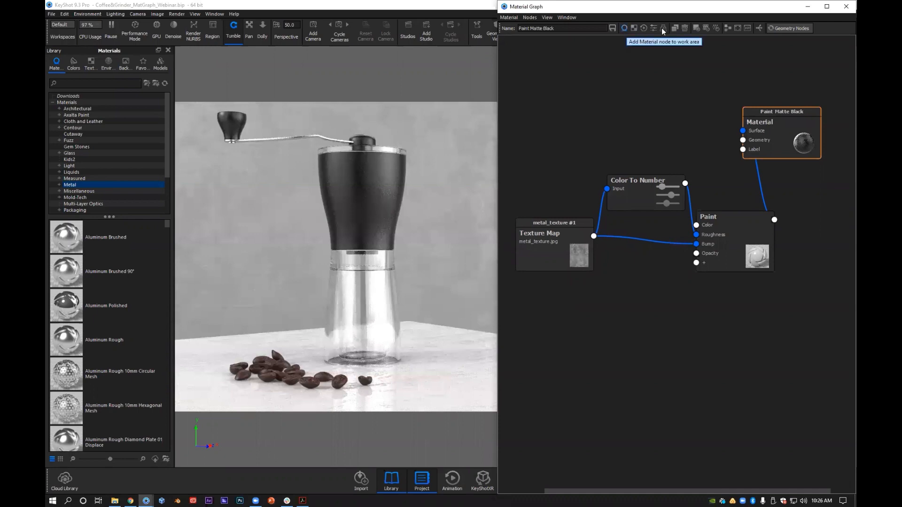
# - Reposition the Paint, Color To Number and metal_texture #1 nodes in the graph
pyautogui.click(696, 29)
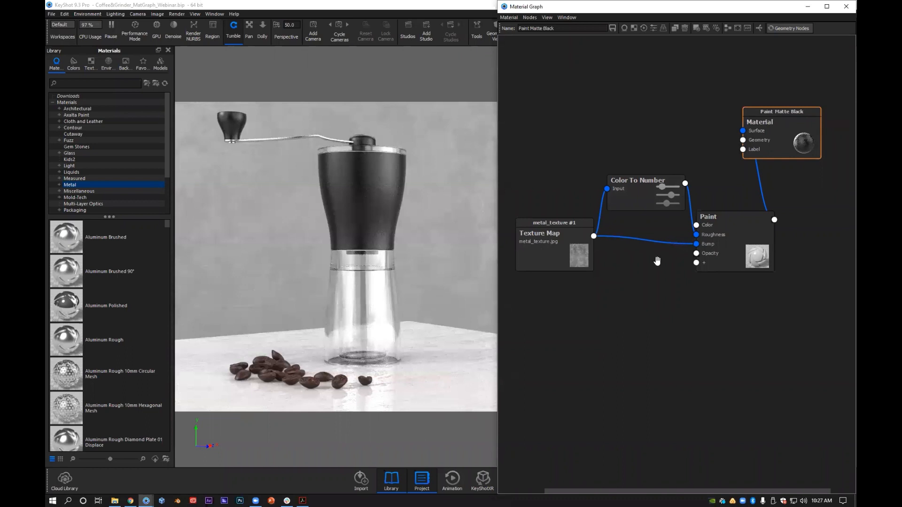
pyautogui.moveTo(716, 249); pyautogui.dragTo(705, 267)
pyautogui.moveTo(633, 190); pyautogui.dragTo(634, 186)
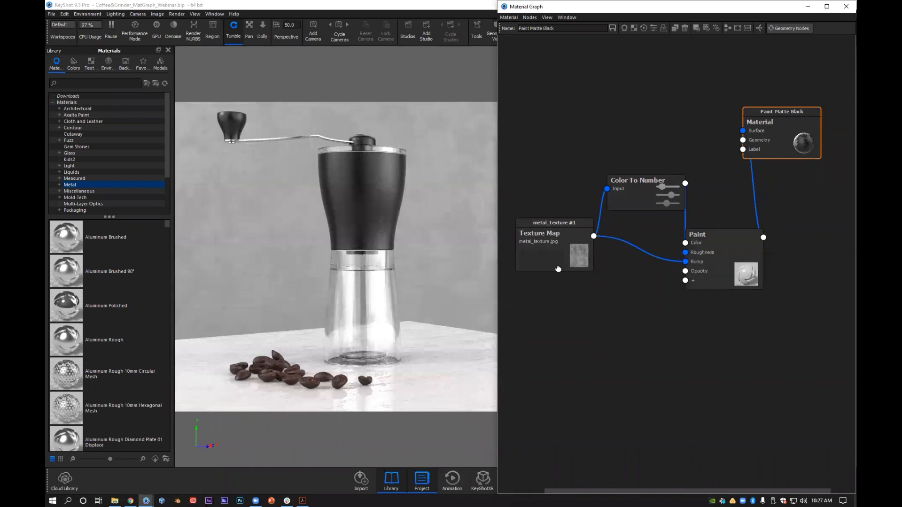
pyautogui.moveTo(560, 262); pyautogui.dragTo(558, 267)
pyautogui.hotkey('ctrl', 'z')
pyautogui.hotkey('ctrl', 'z')
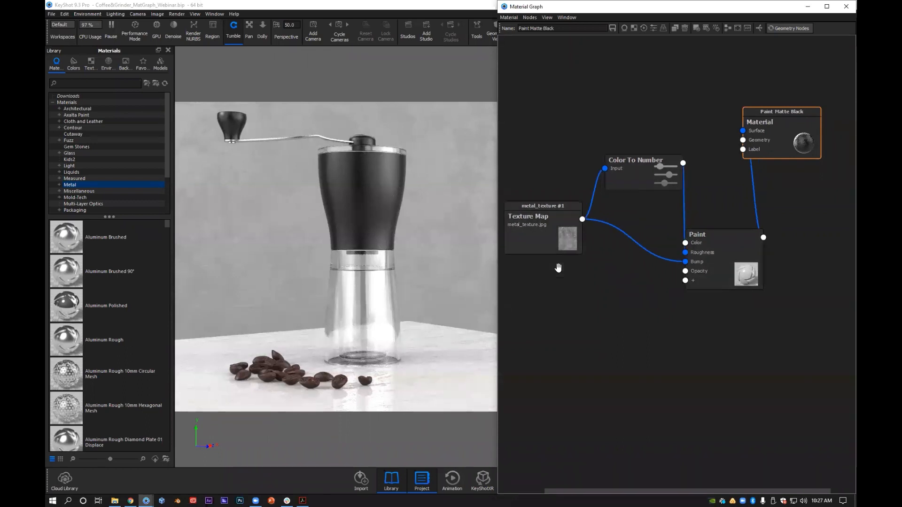
# - Preview metal_texture #1 alone on the grinder, set its width and height to 3.717 in, and end the preview
pyautogui.click(544, 232)
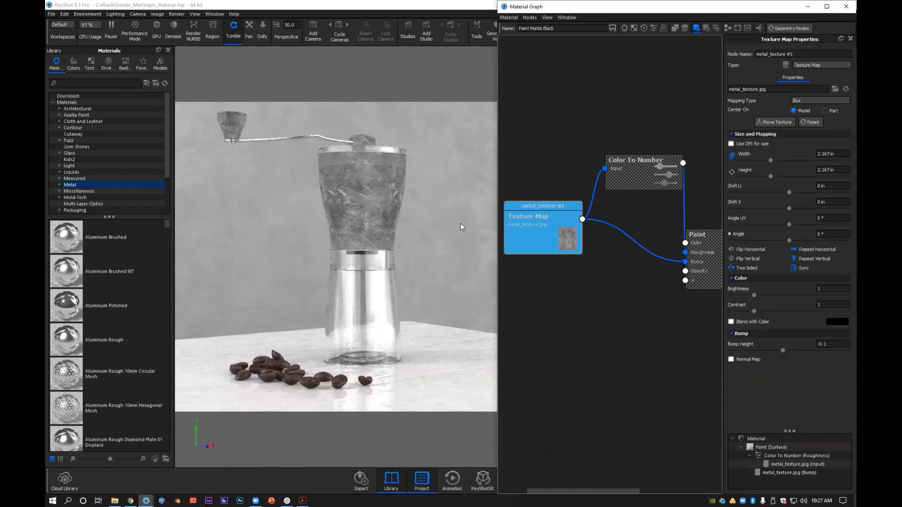
pyautogui.click(758, 160)
pyautogui.click(791, 159)
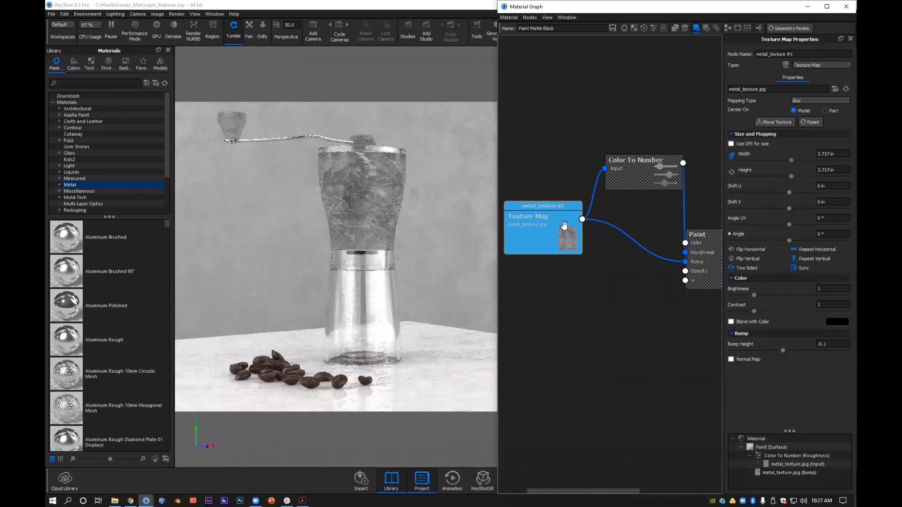
pyautogui.press('c')
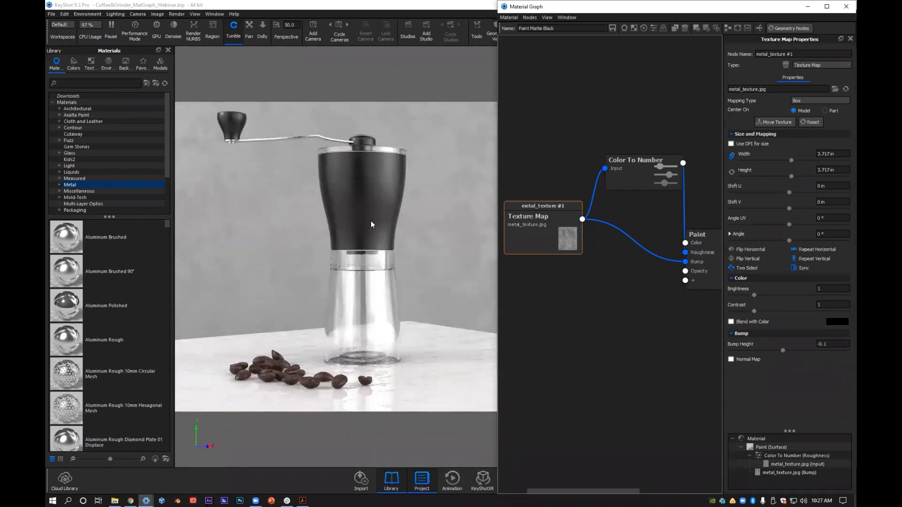
# - Shift the Color To Number, metal_texture #1 and Paint nodes to spread out the wires between them
pyautogui.moveTo(642, 172); pyautogui.dragTo(622, 147)
pyautogui.moveTo(575, 218); pyautogui.dragTo(562, 203)
pyautogui.moveTo(691, 260); pyautogui.dragTo(671, 237)
pyautogui.moveTo(561, 231); pyautogui.dragTo(547, 242)
pyautogui.moveTo(639, 153); pyautogui.dragTo(636, 160)
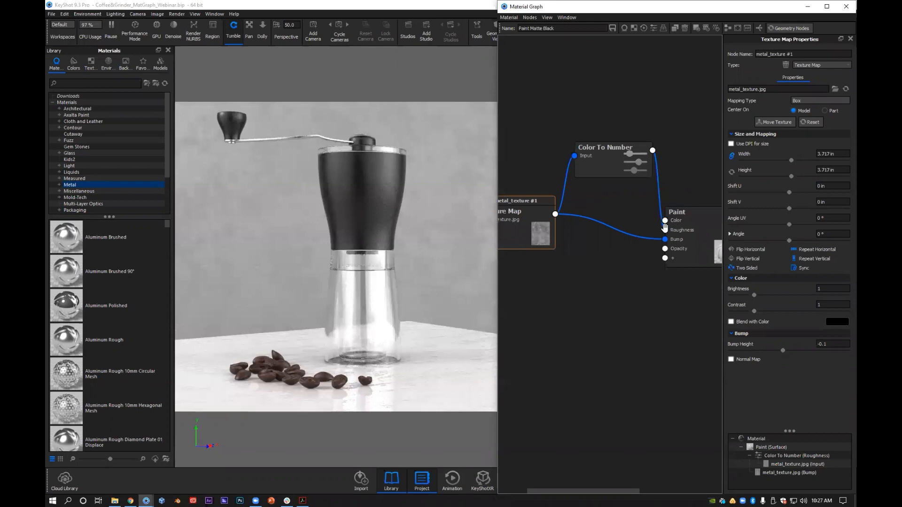
# - Disconnect the Color To Number node from Paint's Roughness and from the texture, then connect metal_texture #1 to Paint's Color
pyautogui.hotkey('ctrl', 'z')
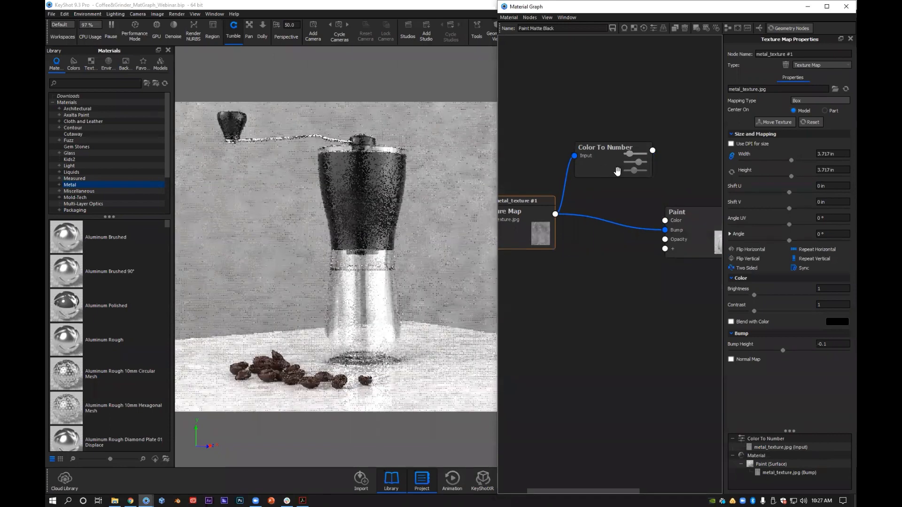
pyautogui.hotkey('ctrl', 'z')
pyautogui.hotkey('ctrl', 'z')
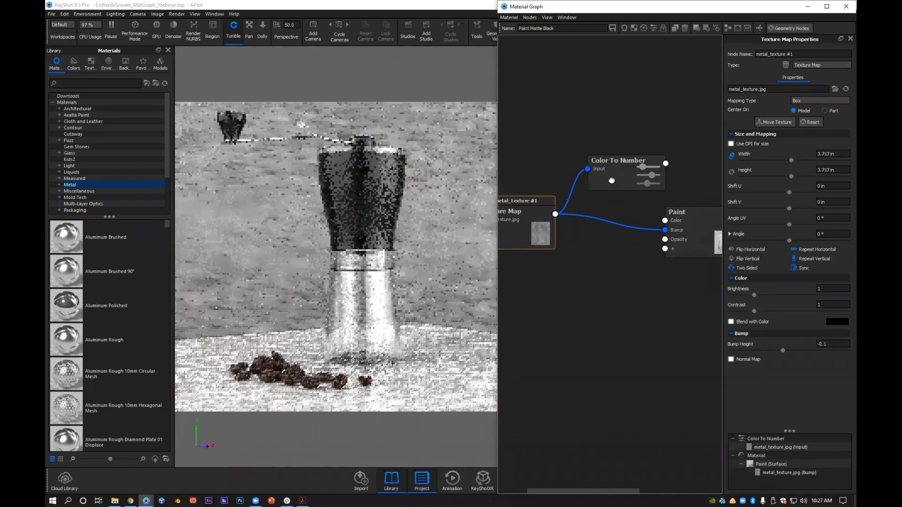
pyautogui.hotkey('ctrl', 'z')
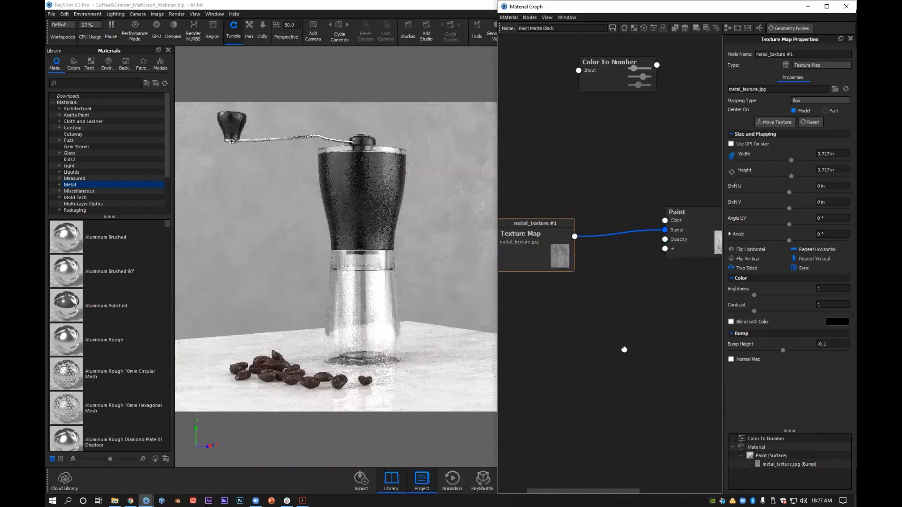
pyautogui.hotkey('ctrl', 'z')
pyautogui.moveTo(575, 239)
pyautogui.mouseDown()
pyautogui.moveTo(621, 282)
pyautogui.moveTo(608, 328)
pyautogui.mouseUp()
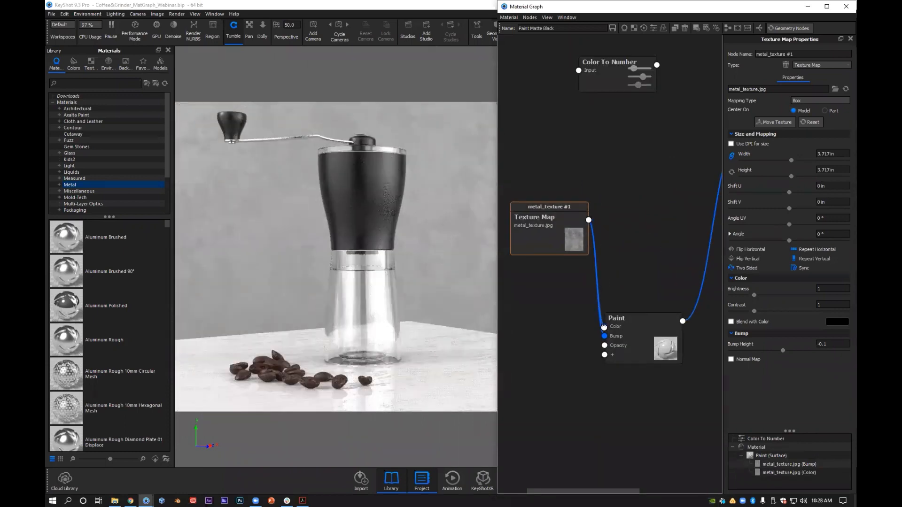
pyautogui.rightClick(592, 194)
pyautogui.moveTo(598, 275)
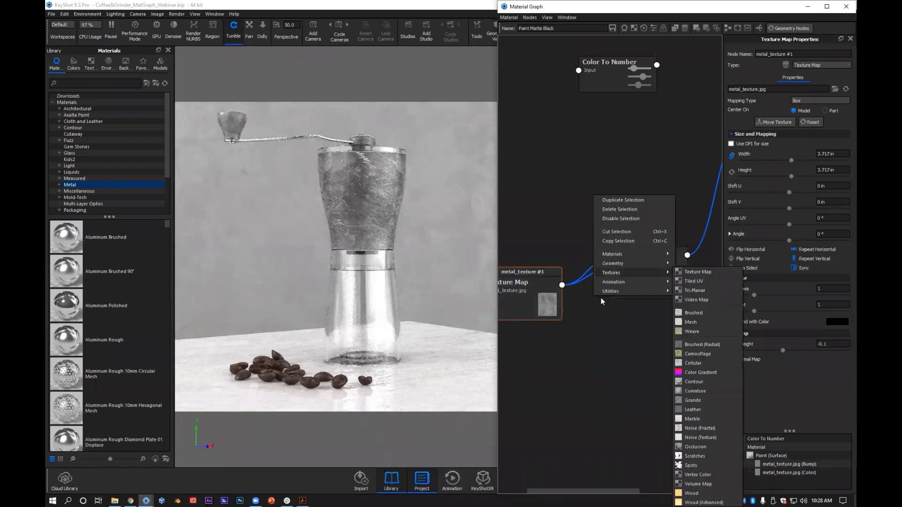
pyautogui.moveTo(602, 292)
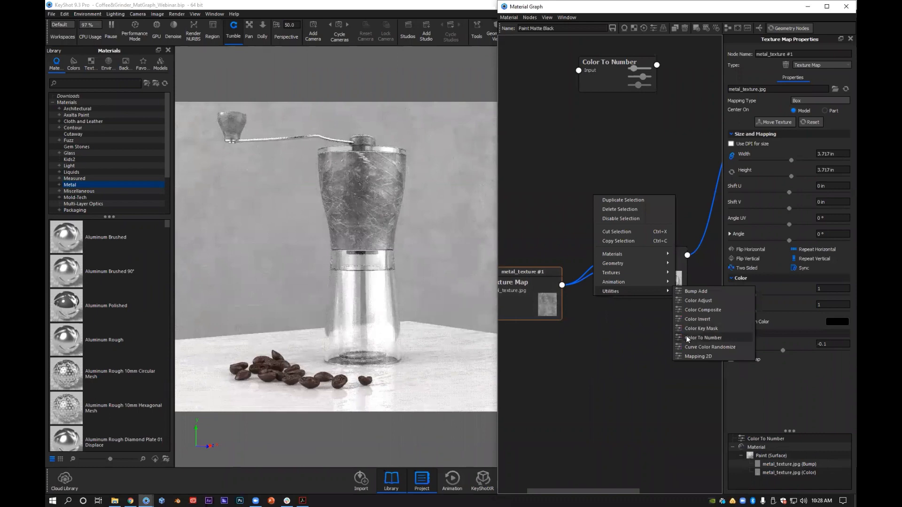
pyautogui.click(577, 259)
pyautogui.click(595, 262)
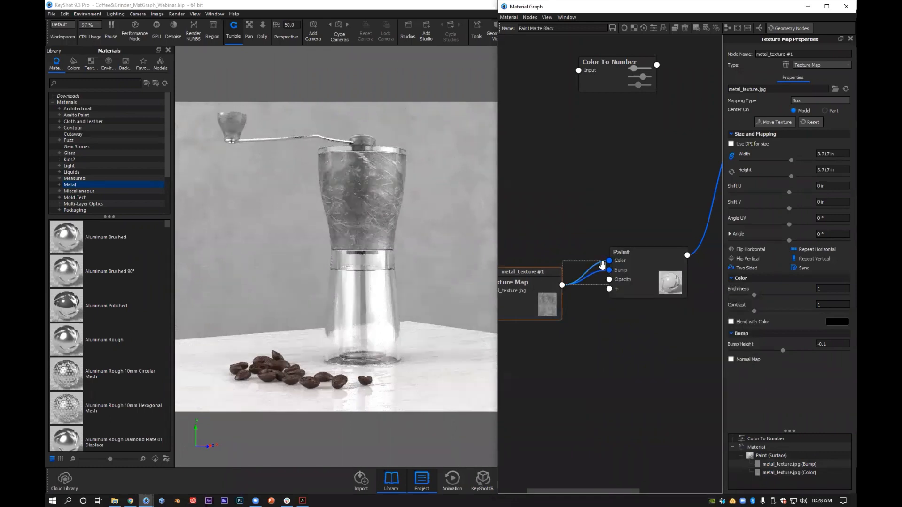
# - Insert a Color To Number utility into the wire between metal_texture #1 and Paint's Color, and space out the nodes
pyautogui.rightClick(597, 260)
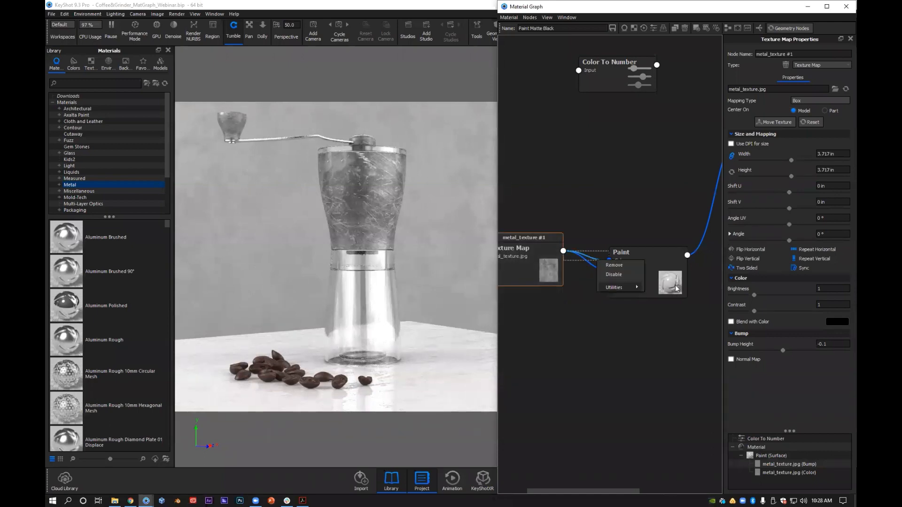
pyautogui.moveTo(604, 286)
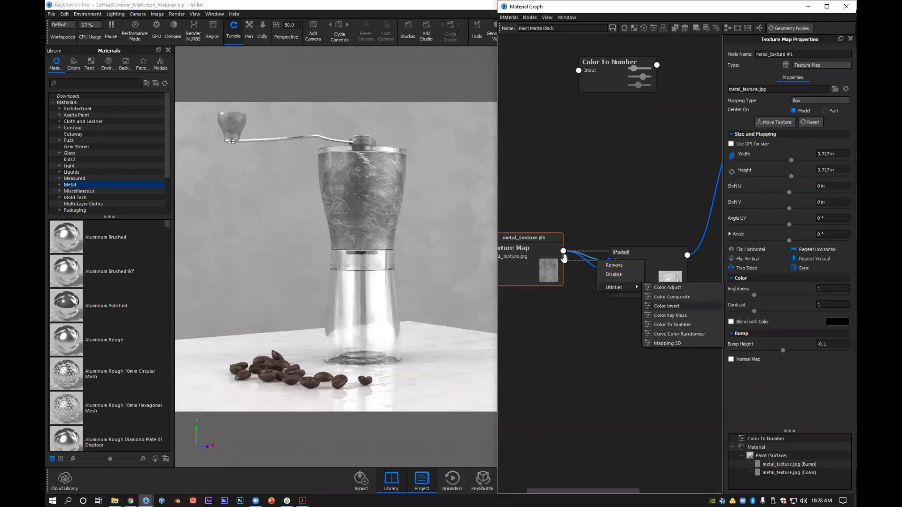
pyautogui.click(677, 325)
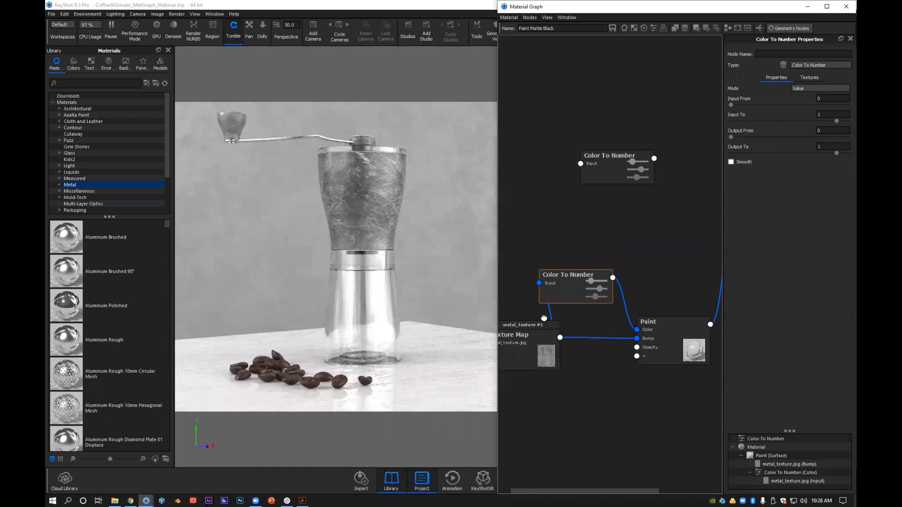
pyautogui.scroll(-3, 583, 274)
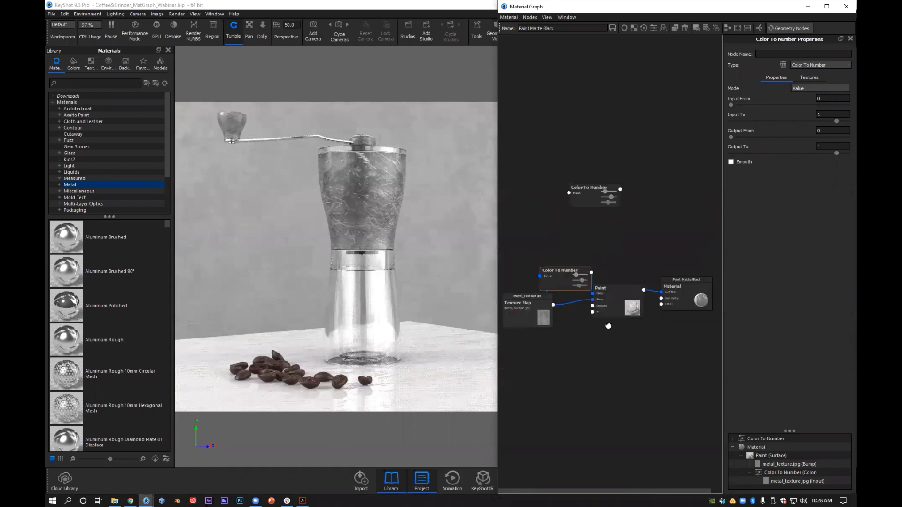
pyautogui.moveTo(604, 311); pyautogui.dragTo(608, 326)
pyautogui.moveTo(588, 289); pyautogui.dragTo(585, 266)
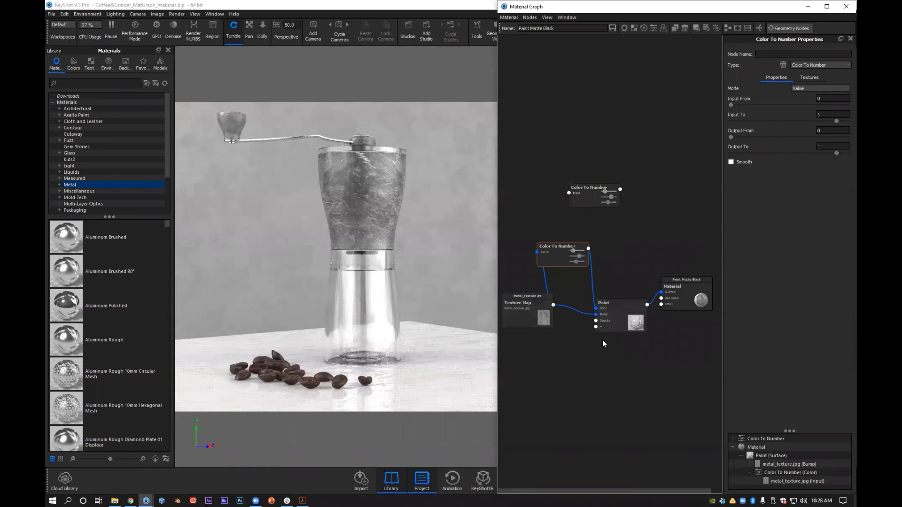
# - Reroute the new Color To Number output from Paint's Color to its Roughness, and inspect the grinder body up close
pyautogui.moveTo(596, 309)
pyautogui.mouseDown()
pyautogui.moveTo(590, 285)
pyautogui.moveTo(619, 342)
pyautogui.mouseUp()
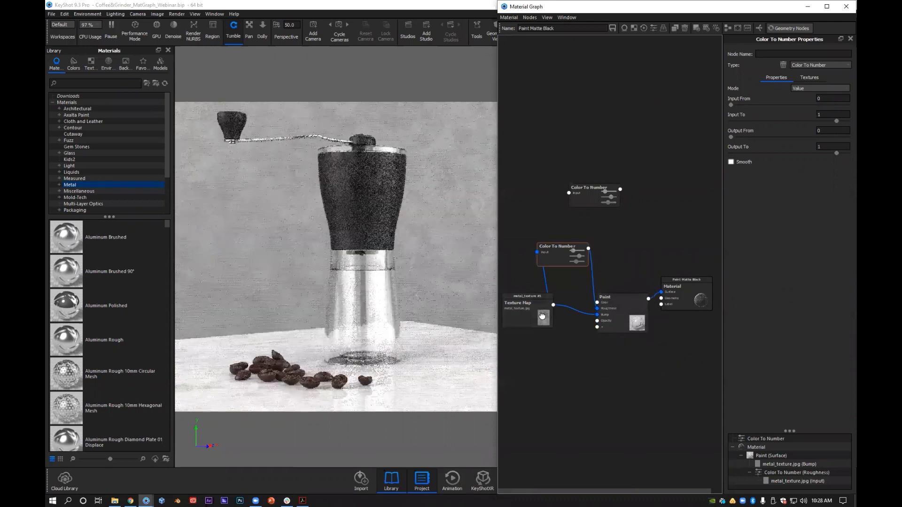
pyautogui.moveTo(541, 316); pyautogui.dragTo(542, 307)
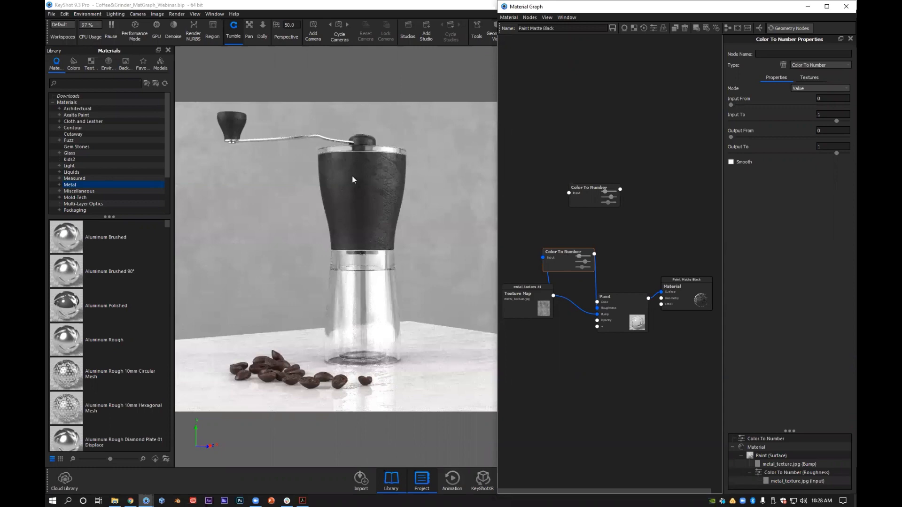
pyautogui.scroll(5, 287, 165)
pyautogui.click(418, 289)
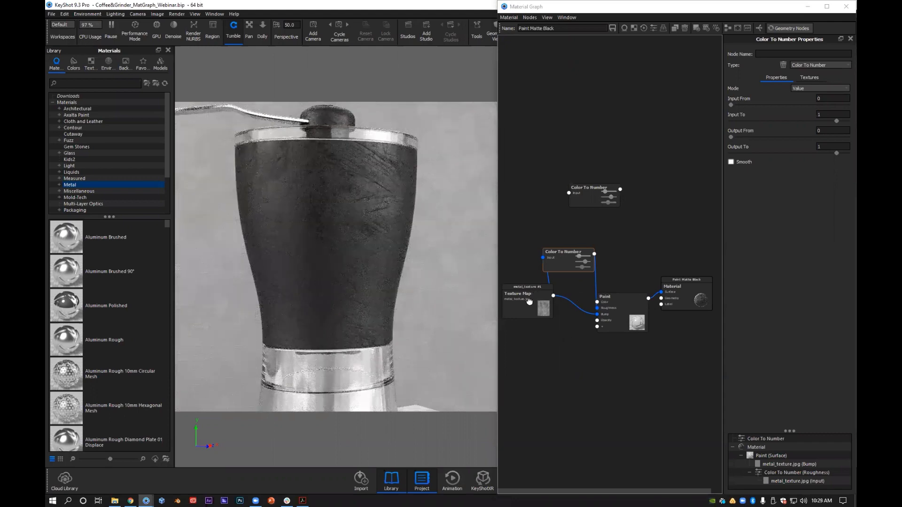
# - Review the input and output range values of the Color To Number node that feeds Paint's Roughness
pyautogui.moveTo(534, 298); pyautogui.dragTo(530, 301)
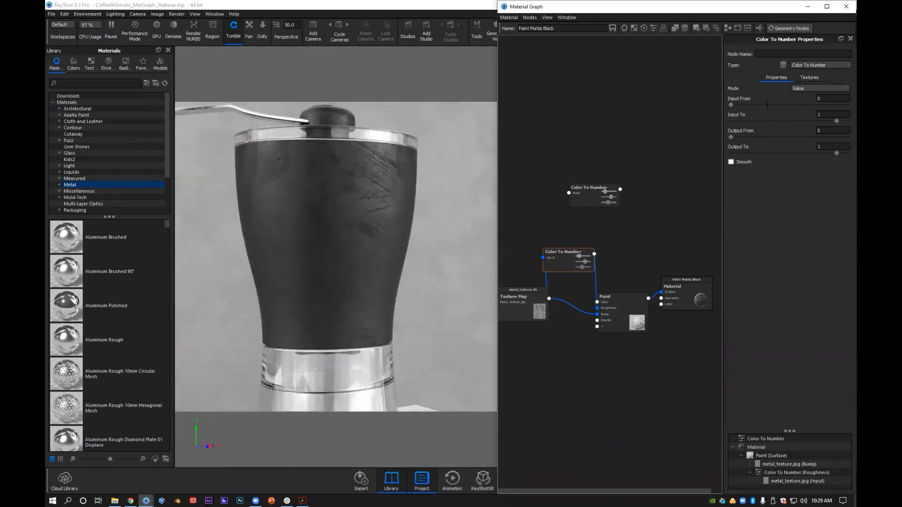
pyautogui.click(830, 99)
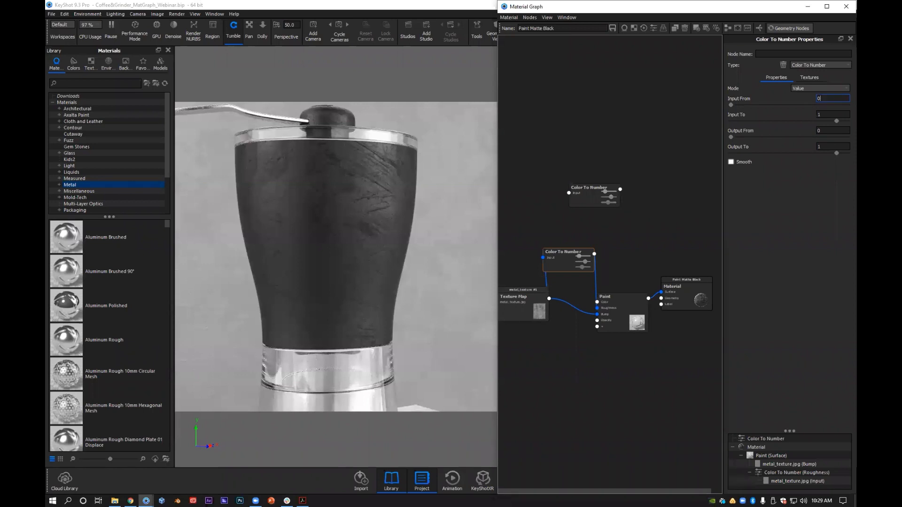
pyautogui.click(817, 131)
pyautogui.click(817, 114)
pyautogui.click(817, 147)
# - Preview the connected Color To Number node's color on the grinder and spread out the Color To Number, Paint and Material nodes
pyautogui.click(558, 272)
pyautogui.press('c')
pyautogui.moveTo(584, 258); pyautogui.dragTo(594, 249)
pyautogui.moveTo(612, 302)
pyautogui.mouseDown()
pyautogui.moveTo(630, 304)
pyautogui.moveTo(700, 263)
pyautogui.mouseUp()
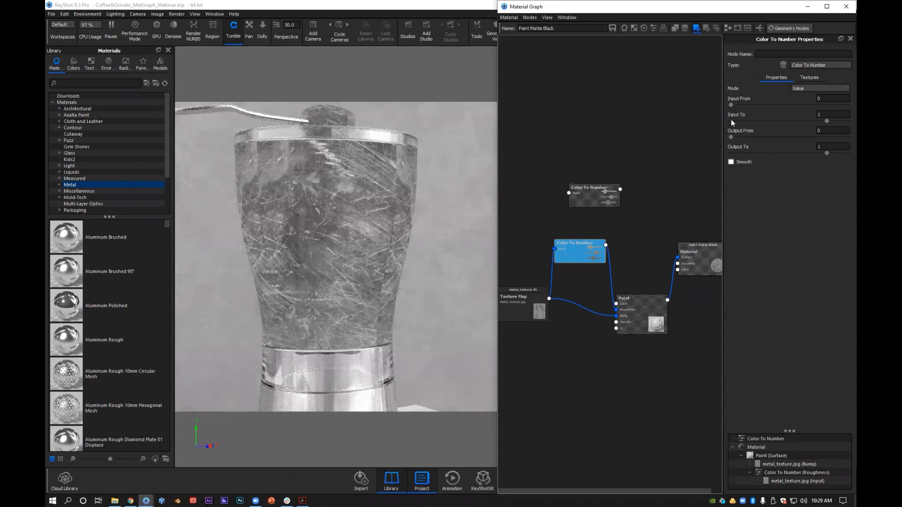
# - Try an Output From value of 0.32 on the Color To Number node, and return it to 0
pyautogui.moveTo(731, 137); pyautogui.dragTo(755, 137)
pyautogui.click(768, 139)
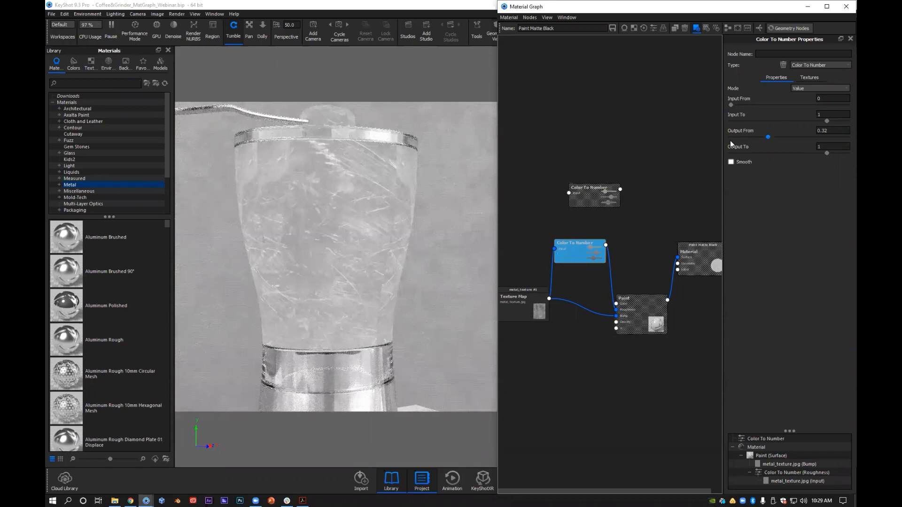
pyautogui.moveTo(763, 140); pyautogui.dragTo(726, 143)
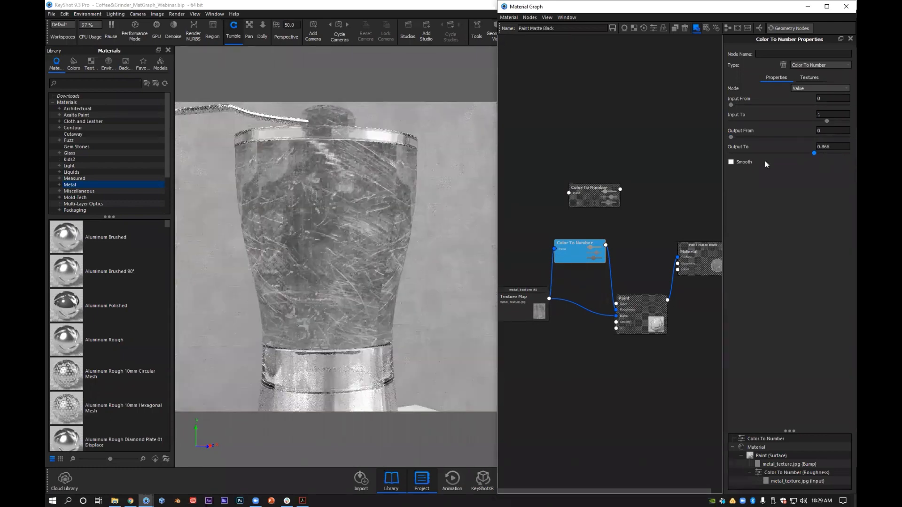
# - Set the Color To Number's Output To to about 0.242, leave the color preview, and keep Smooth off
pyautogui.click(753, 154)
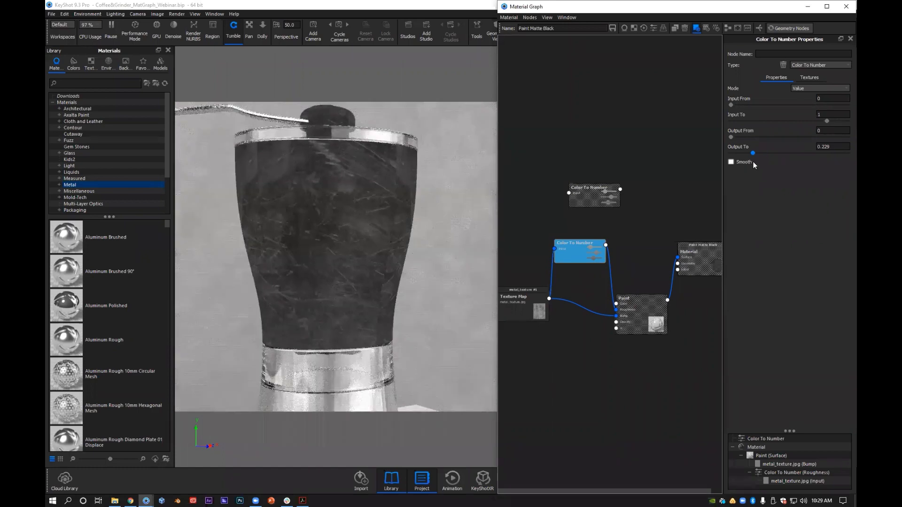
pyautogui.moveTo(753, 162); pyautogui.dragTo(754, 157)
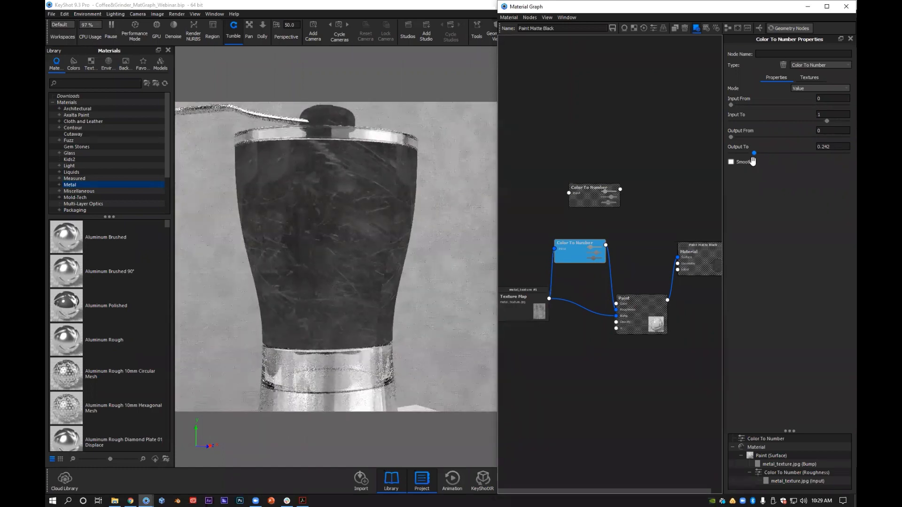
pyautogui.press('c')
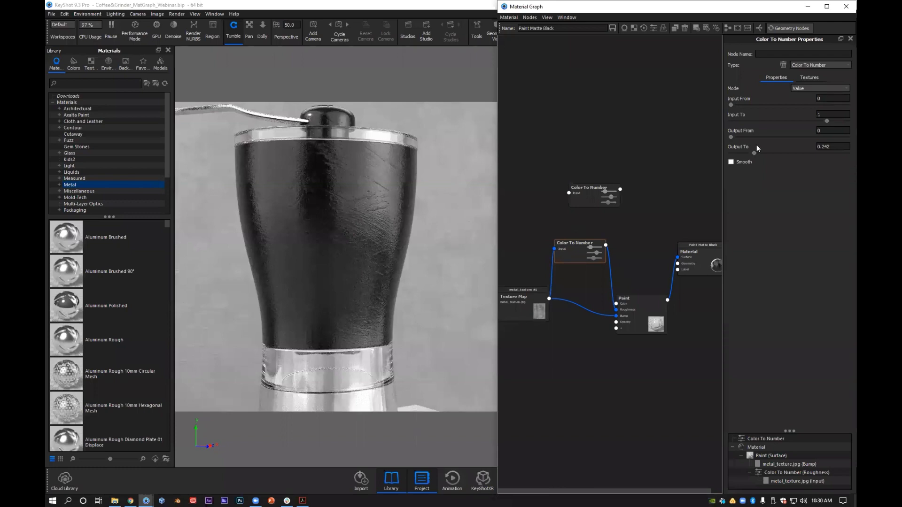
pyautogui.click(732, 162)
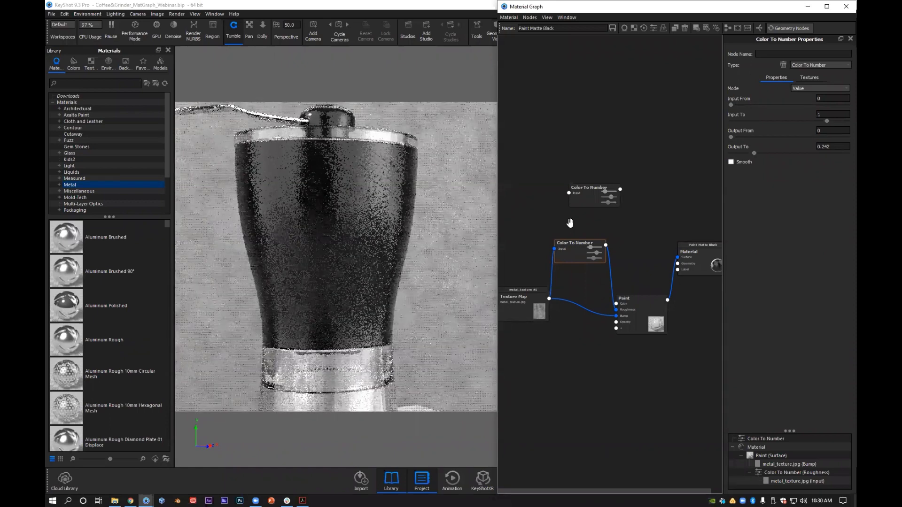
# - Space out the metal_texture #1, connected Color To Number, Paint and Material nodes, and hide the node properties
pyautogui.moveTo(569, 254); pyautogui.dragTo(592, 252)
pyautogui.moveTo(533, 301); pyautogui.dragTo(543, 265)
pyautogui.moveTo(591, 249); pyautogui.dragTo(596, 236)
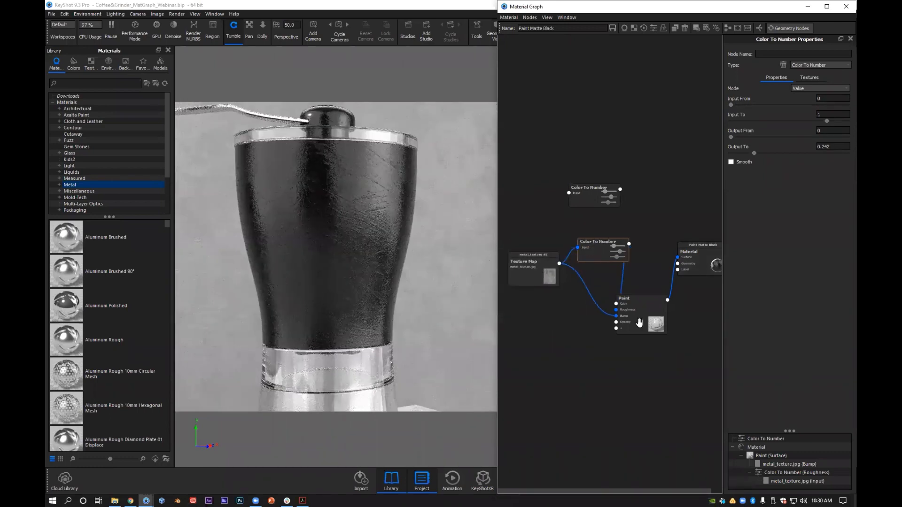
pyautogui.moveTo(641, 323); pyautogui.dragTo(642, 301)
pyautogui.moveTo(693, 264); pyautogui.dragTo(711, 302)
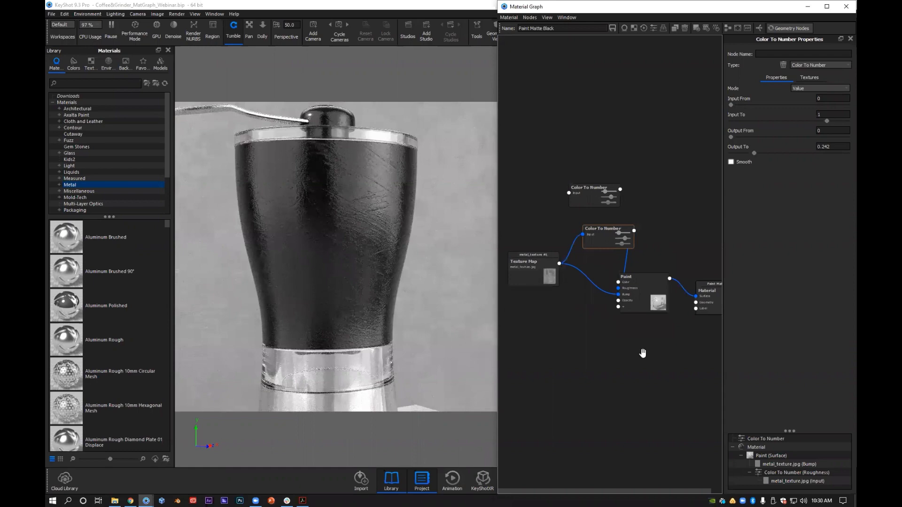
pyautogui.click(646, 354)
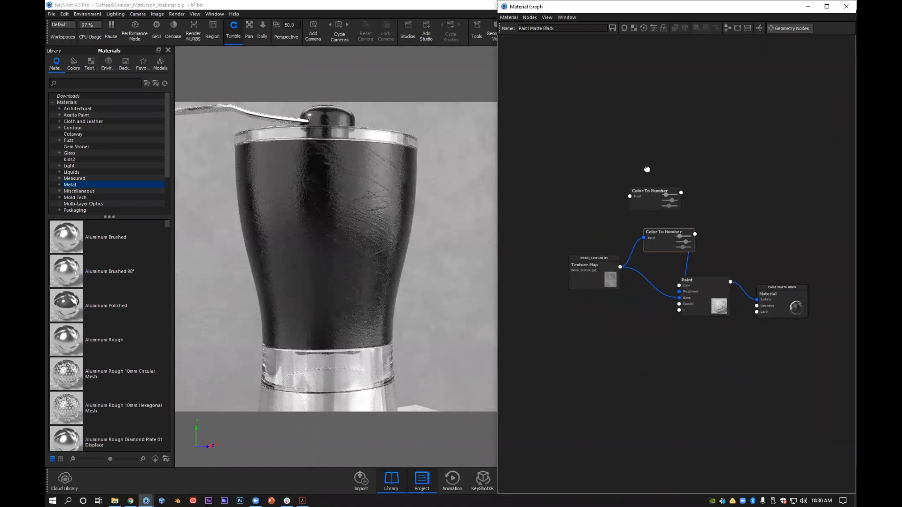
# - Move the unconnected Color To Number node clear of the network and rearrange the connected nodes so every wire is distinct
pyautogui.moveTo(593, 273); pyautogui.dragTo(562, 260)
pyautogui.moveTo(664, 242); pyautogui.dragTo(635, 239)
pyautogui.moveTo(646, 206); pyautogui.dragTo(647, 160)
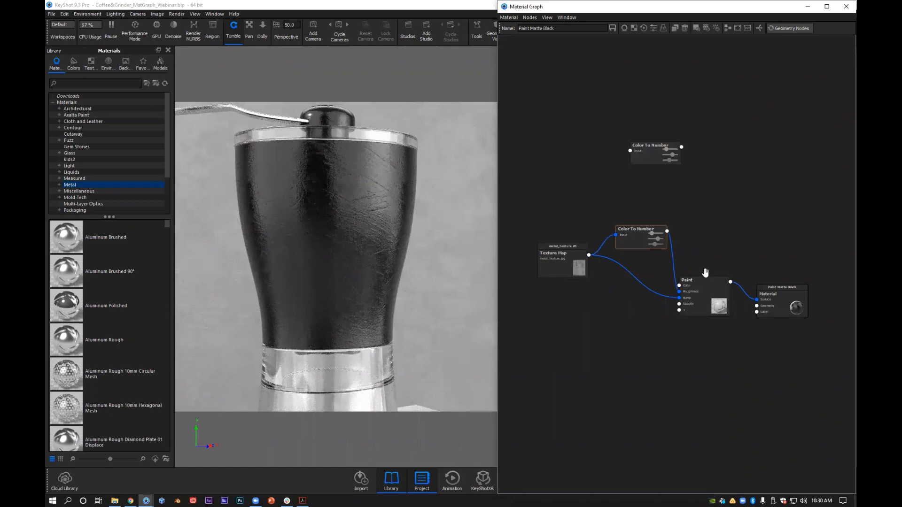
pyautogui.moveTo(642, 242); pyautogui.dragTo(641, 221)
pyautogui.moveTo(706, 295); pyautogui.dragTo(706, 273)
pyautogui.moveTo(777, 303); pyautogui.dragTo(783, 275)
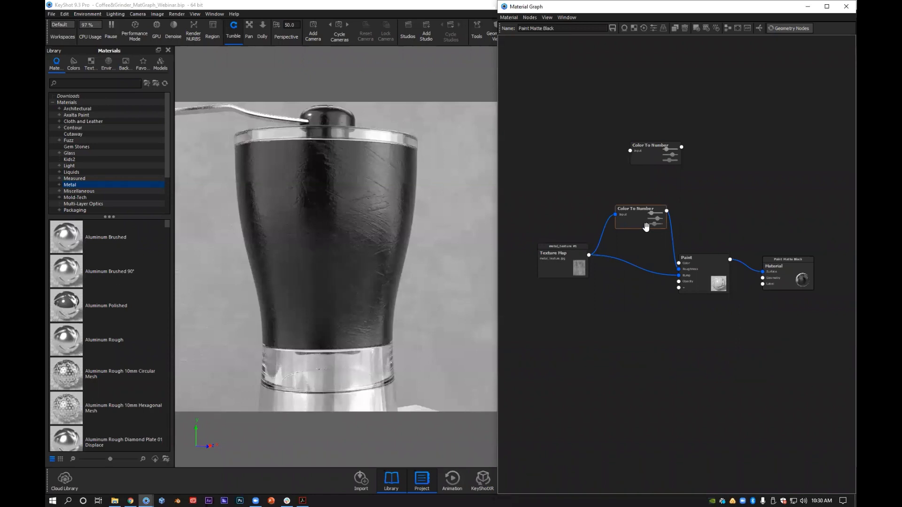
pyautogui.moveTo(564, 255); pyautogui.dragTo(553, 238)
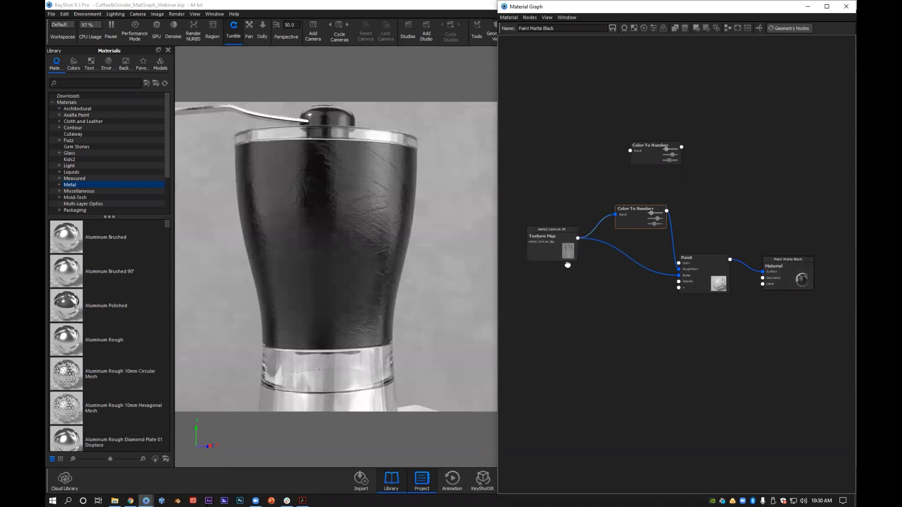
pyautogui.moveTo(553, 245); pyautogui.dragTo(553, 255)
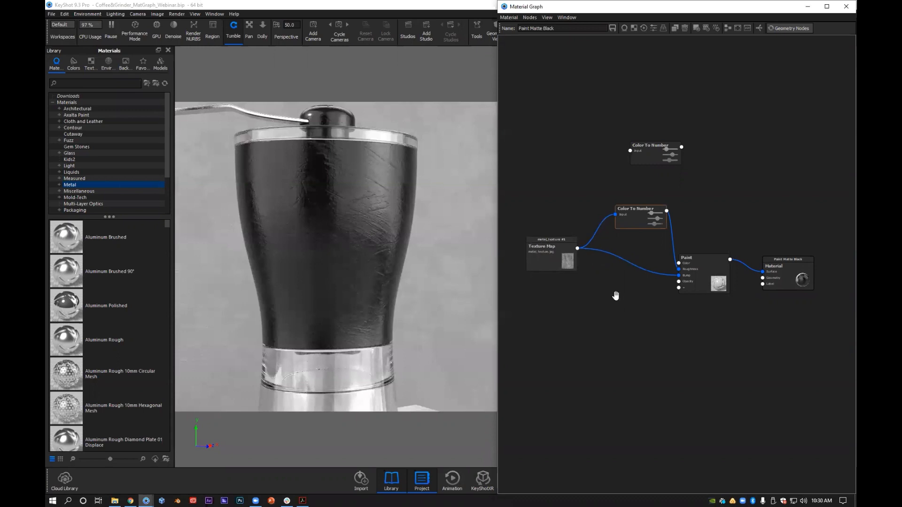
pyautogui.rightClick(614, 354)
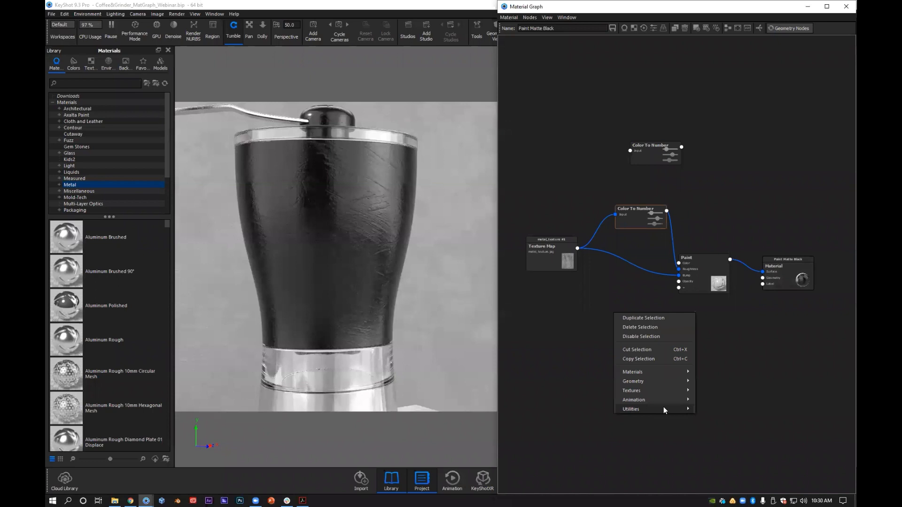
pyautogui.moveTo(709, 412)
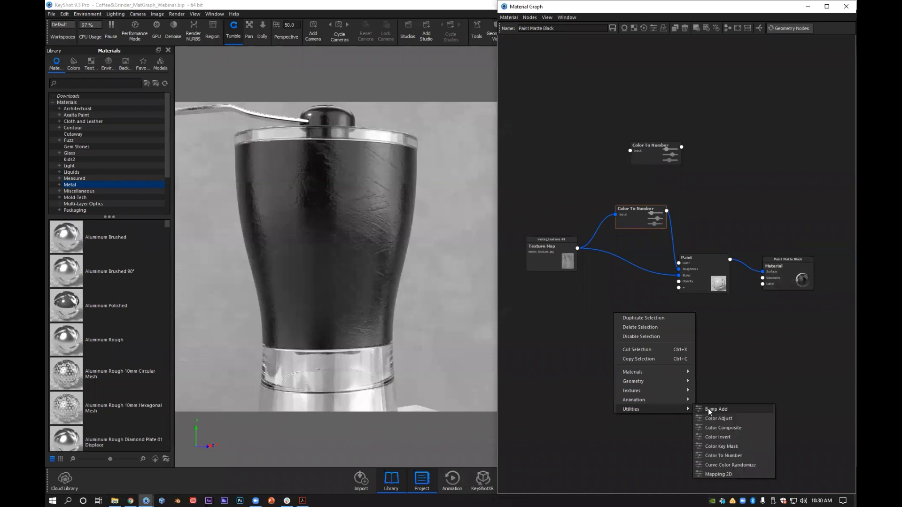
pyautogui.click(567, 326)
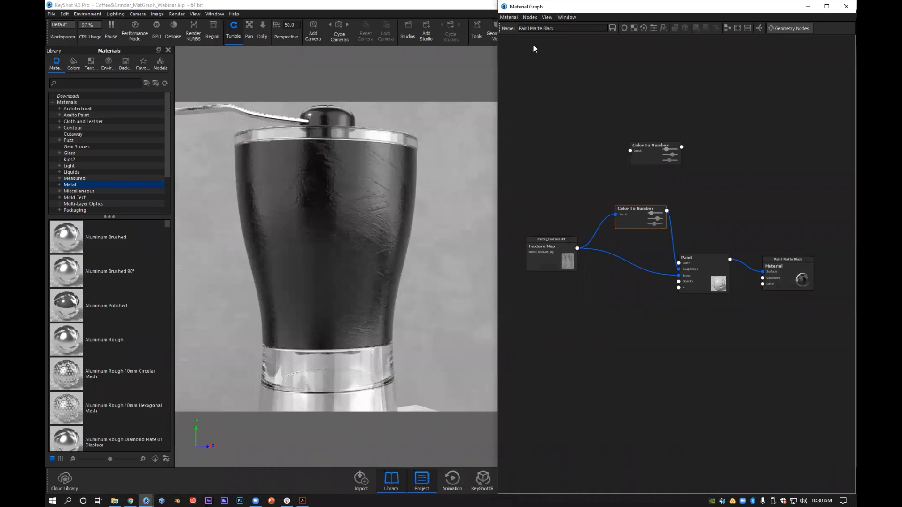
pyautogui.click(530, 17)
pyautogui.moveTo(538, 63)
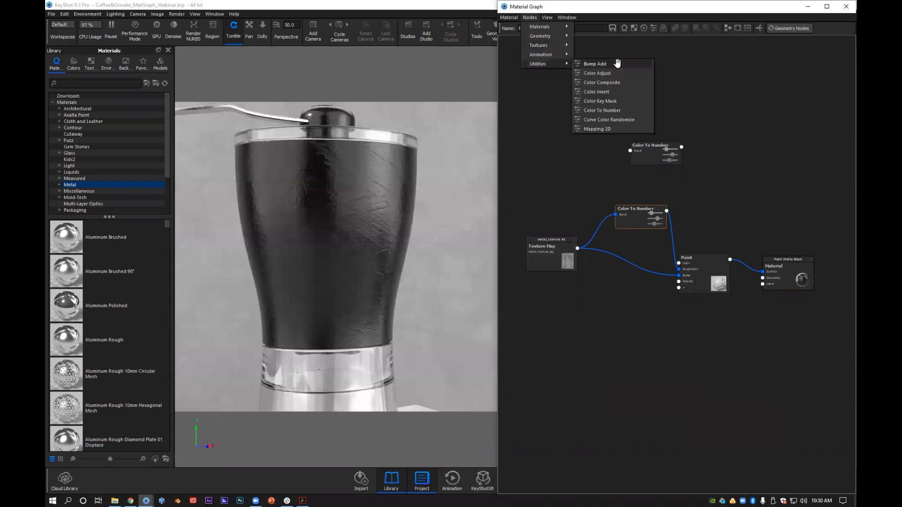
pyautogui.click(619, 261)
# - Insert a Bump Add utility into the wire between metal_texture #1 and Paint's Bump, and position it below the connected Color To Number node
pyautogui.click(620, 260)
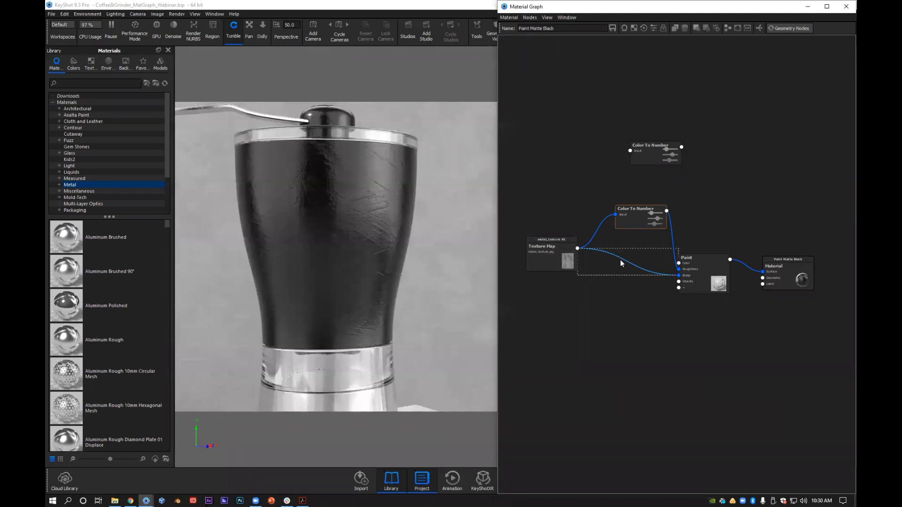
pyautogui.moveTo(661, 287)
pyautogui.click(690, 287)
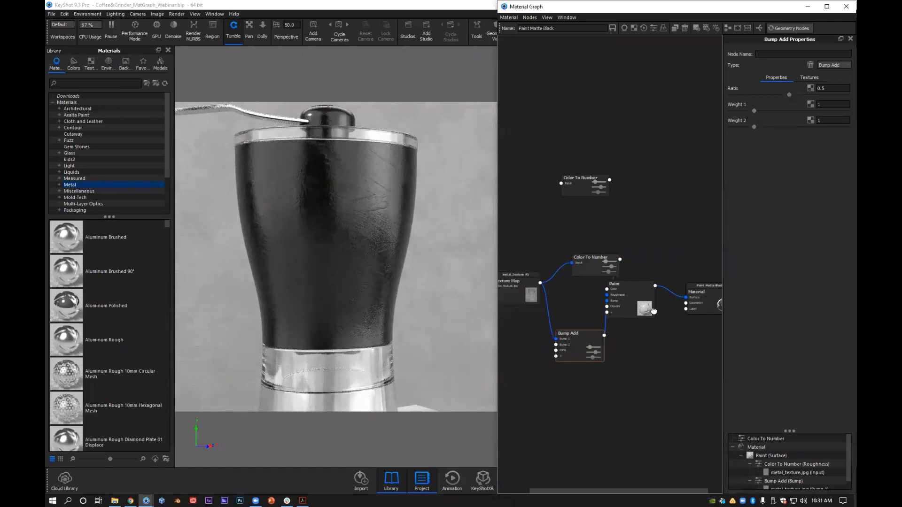
pyautogui.scroll(-1, 593, 325)
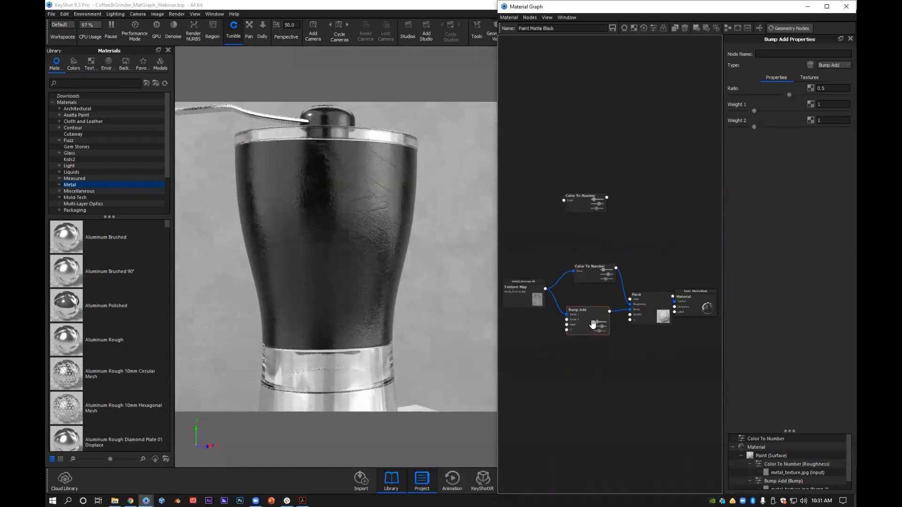
pyautogui.scroll(6, 620, 393)
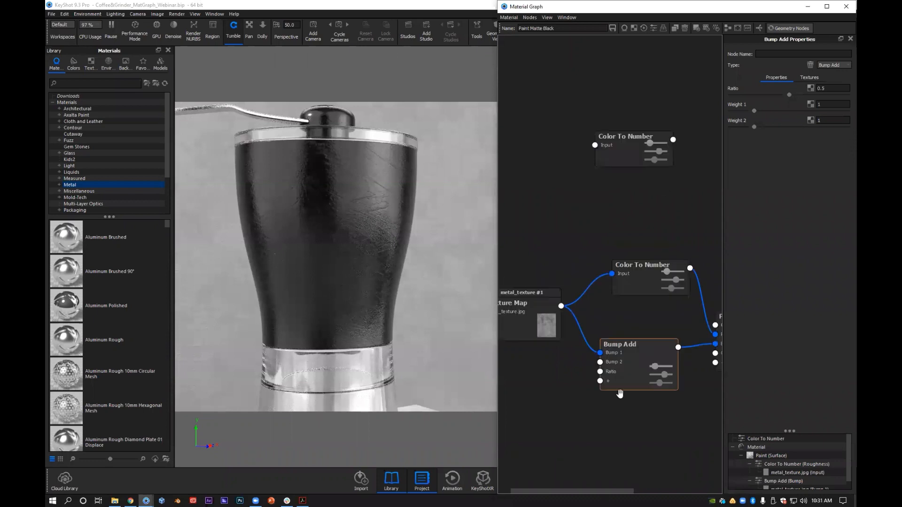
pyautogui.moveTo(620, 394); pyautogui.dragTo(648, 409)
pyautogui.moveTo(545, 320); pyautogui.dragTo(560, 294)
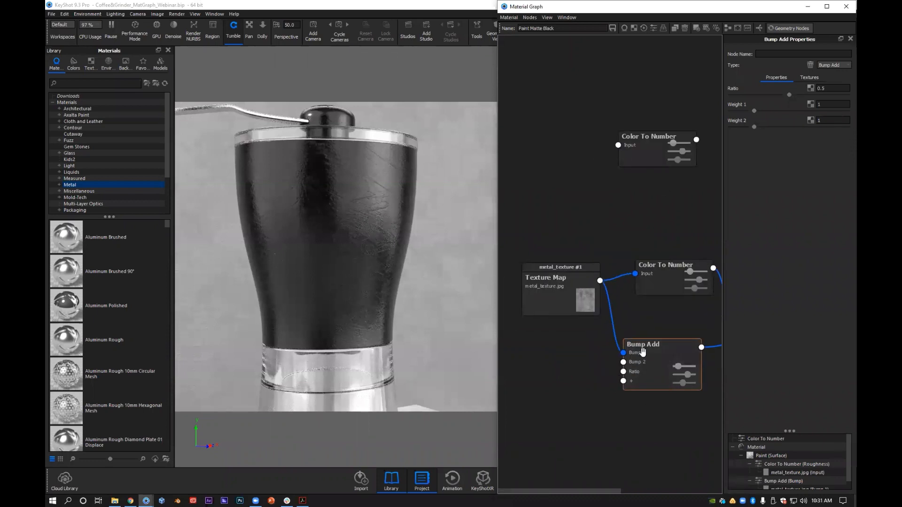
pyautogui.moveTo(643, 352); pyautogui.dragTo(653, 331)
# - Add a Noise (Texture) node, connect it to Bump Add's Bump 2 input, and move it under metal_texture #1
pyautogui.rightClick(574, 377)
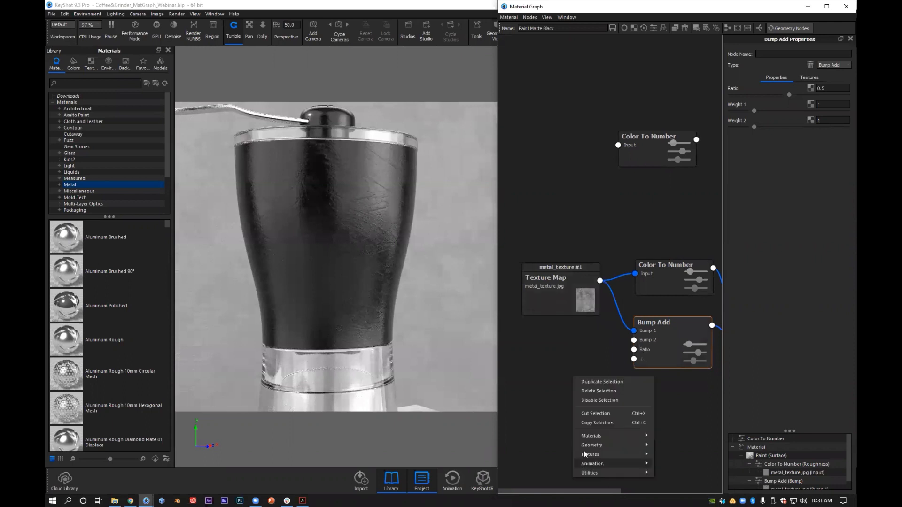
pyautogui.click(584, 455)
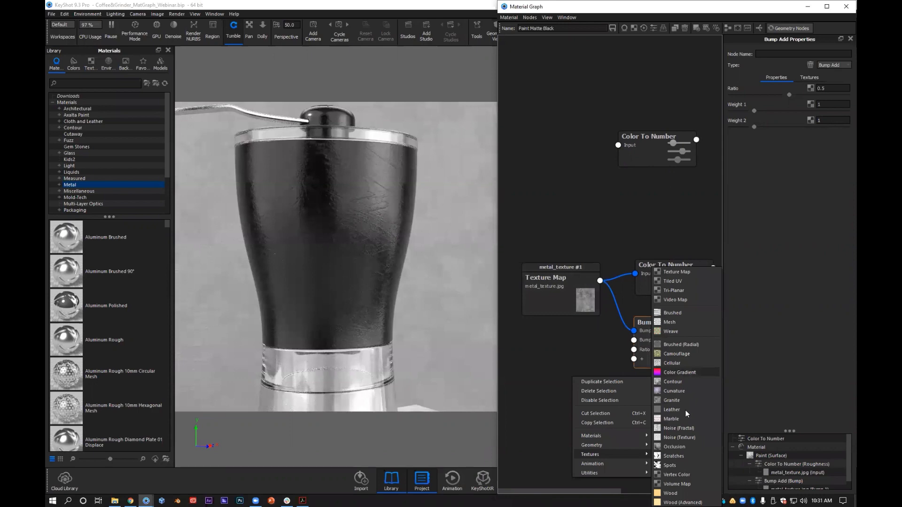
pyautogui.click(680, 437)
pyautogui.moveTo(598, 362); pyautogui.dragTo(634, 341)
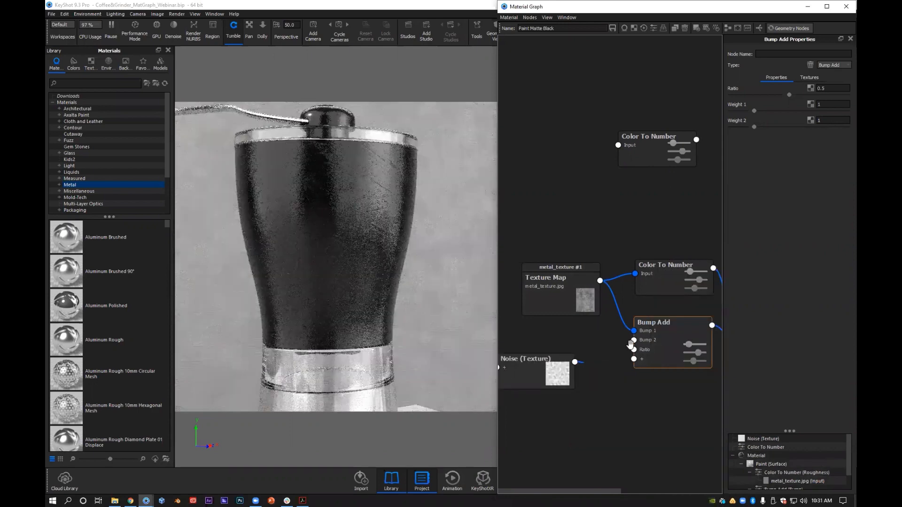
pyautogui.moveTo(541, 374); pyautogui.dragTo(572, 373)
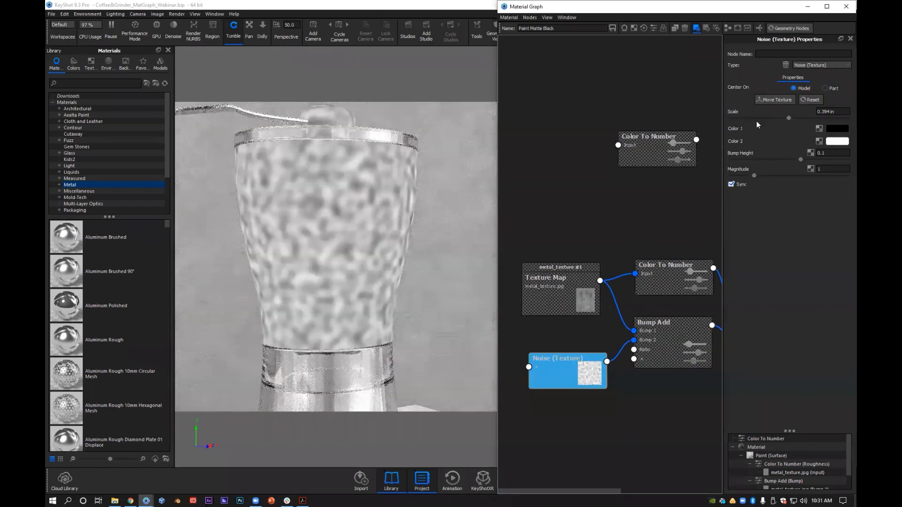
# - Using the color preview, set the Noise (Texture) bump height to about 0.191 and its scale to 0.0598 in
pyautogui.moveTo(754, 122); pyautogui.dragTo(752, 119)
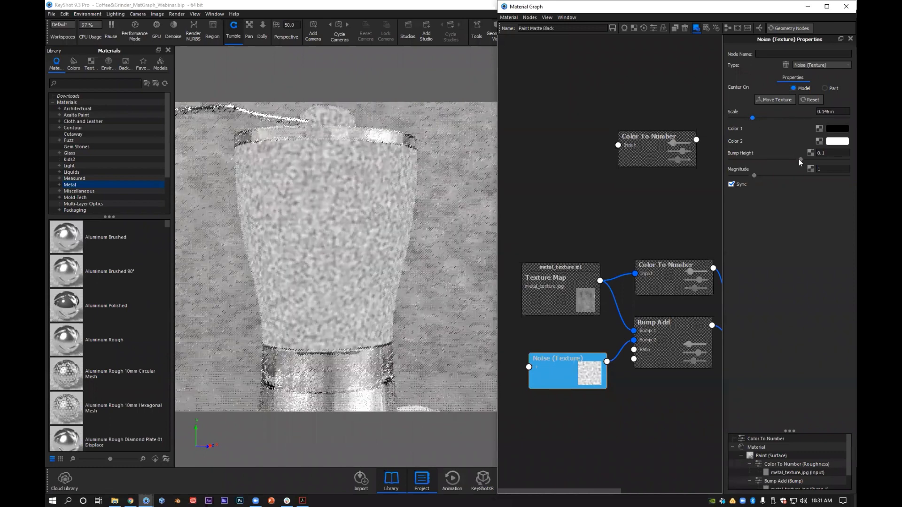
pyautogui.click(811, 160)
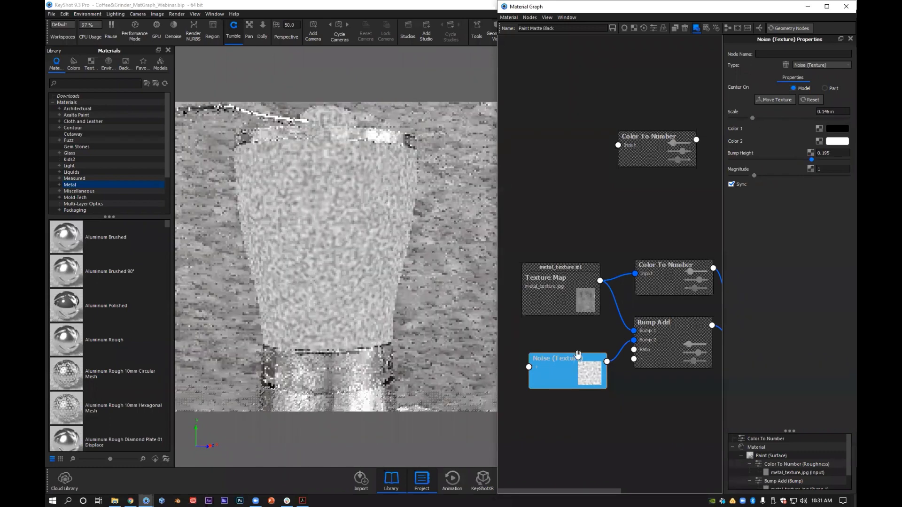
pyautogui.press('c')
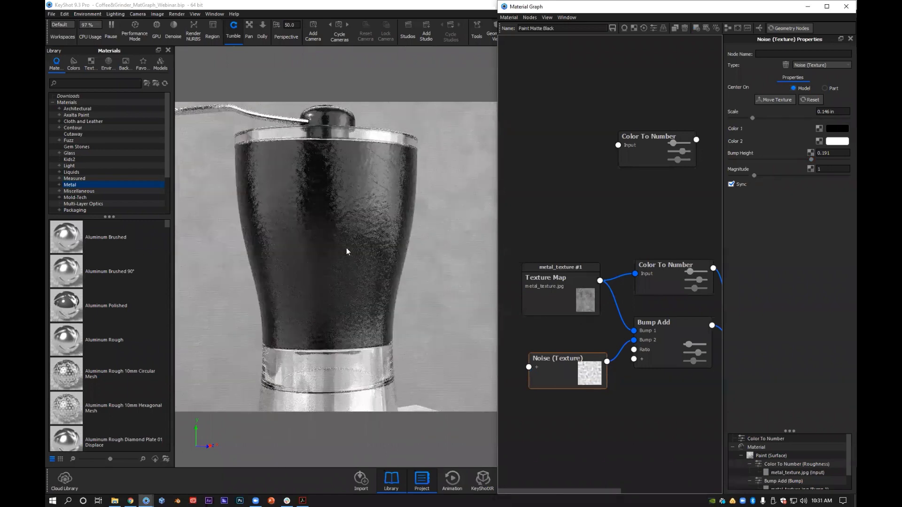
pyautogui.click(739, 118)
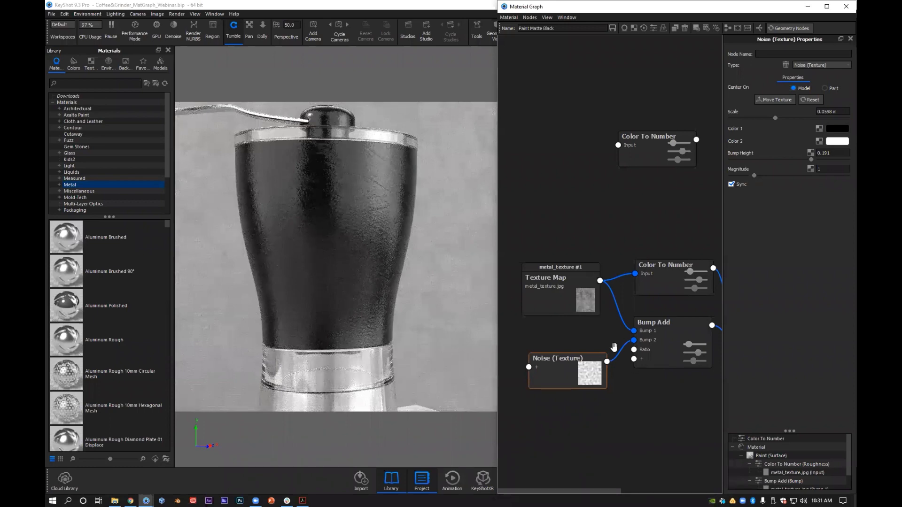
# - Show the Bump Add properties and space out the Bump Add, Noise (Texture) and metal_texture #1 nodes
pyautogui.moveTo(668, 335); pyautogui.dragTo(653, 341)
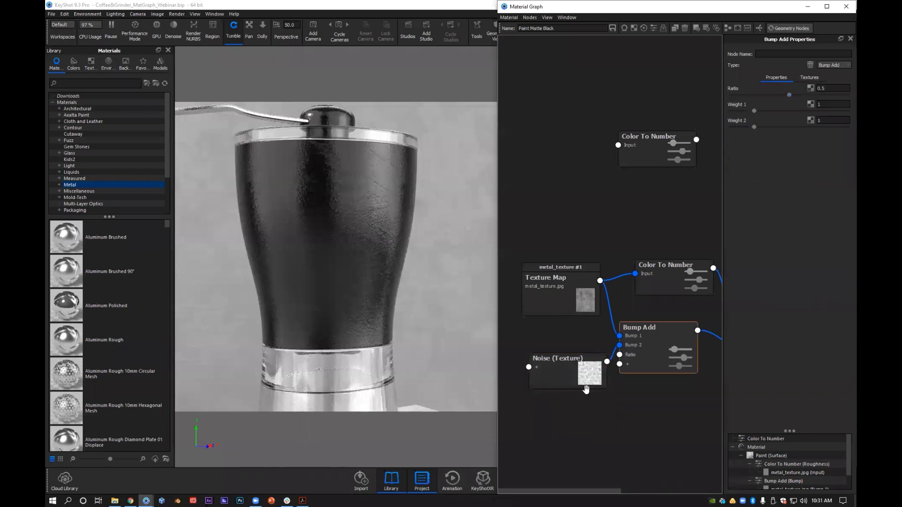
pyautogui.moveTo(553, 367); pyautogui.dragTo(536, 360)
pyautogui.moveTo(683, 361); pyautogui.dragTo(687, 348)
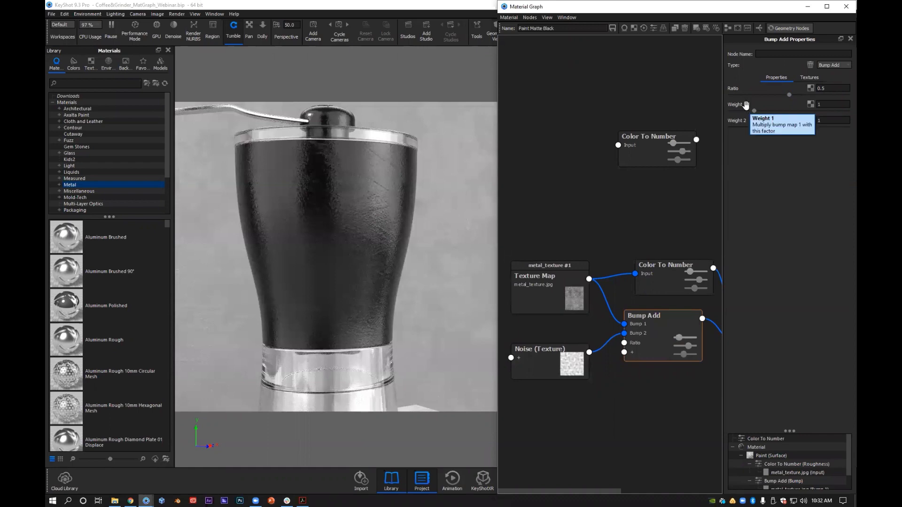
# - Adjust the spacing of the metal_texture #1, Bump Add and Noise (Texture) nodes around their connecting wires
pyautogui.moveTo(543, 306); pyautogui.dragTo(535, 320)
pyautogui.moveTo(630, 339); pyautogui.dragTo(634, 339)
pyautogui.moveTo(546, 319); pyautogui.dragTo(546, 311)
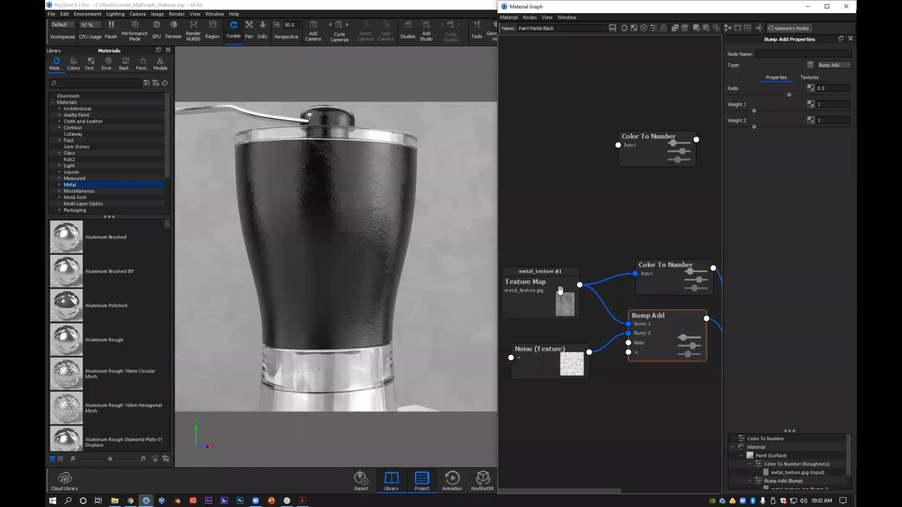
pyautogui.moveTo(549, 275); pyautogui.dragTo(564, 278)
pyautogui.moveTo(562, 356); pyautogui.dragTo(572, 352)
# - Balance the two bump inputs in Bump Add by setting Weight 1 to 1.675 and Weight 2 to 1.545
pyautogui.click(761, 111)
pyautogui.click(806, 112)
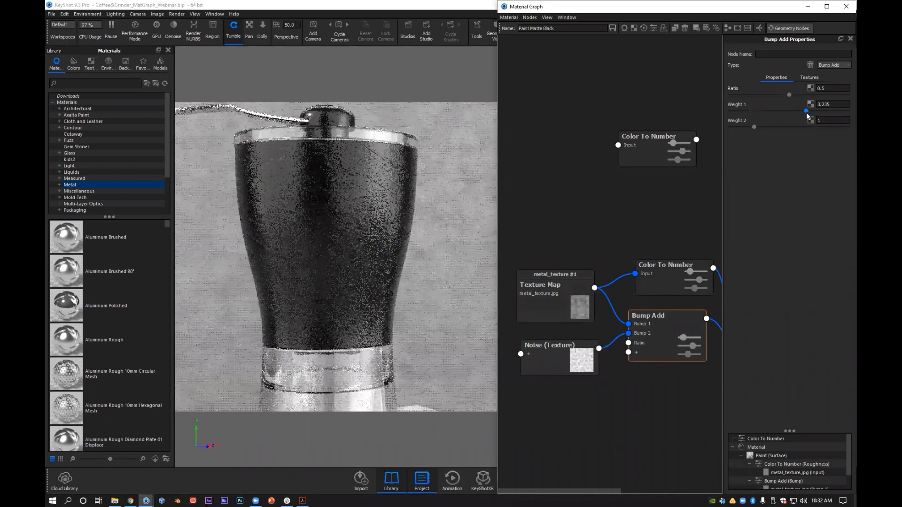
pyautogui.moveTo(806, 112); pyautogui.dragTo(802, 114)
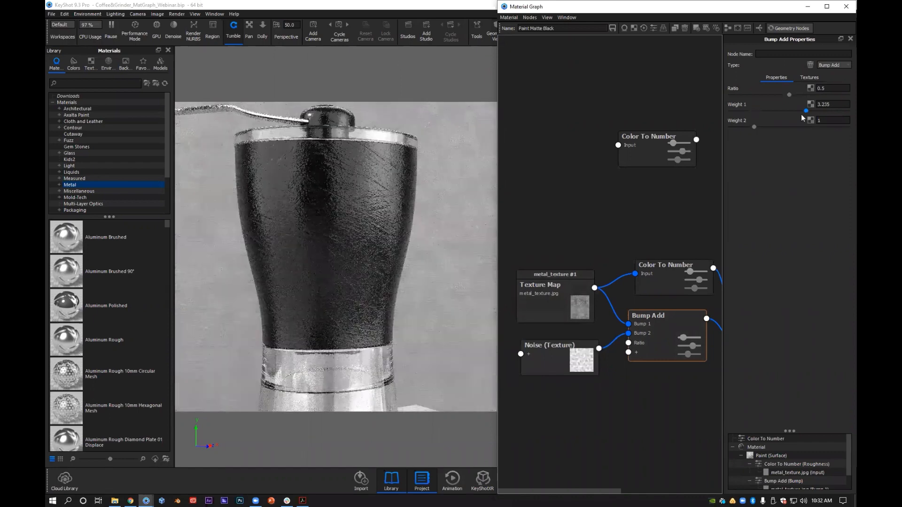
pyautogui.click(745, 115)
pyautogui.moveTo(755, 128); pyautogui.dragTo(776, 127)
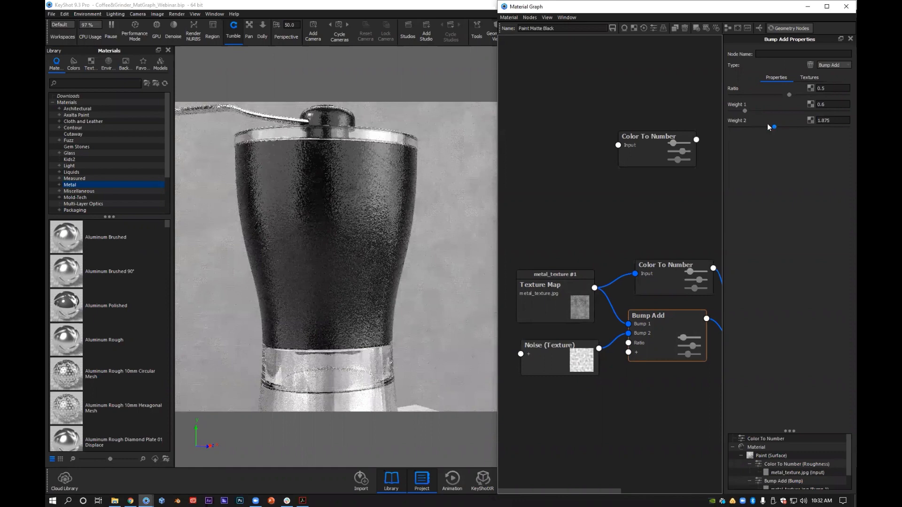
pyautogui.moveTo(746, 111); pyautogui.dragTo(786, 111)
pyautogui.click(771, 111)
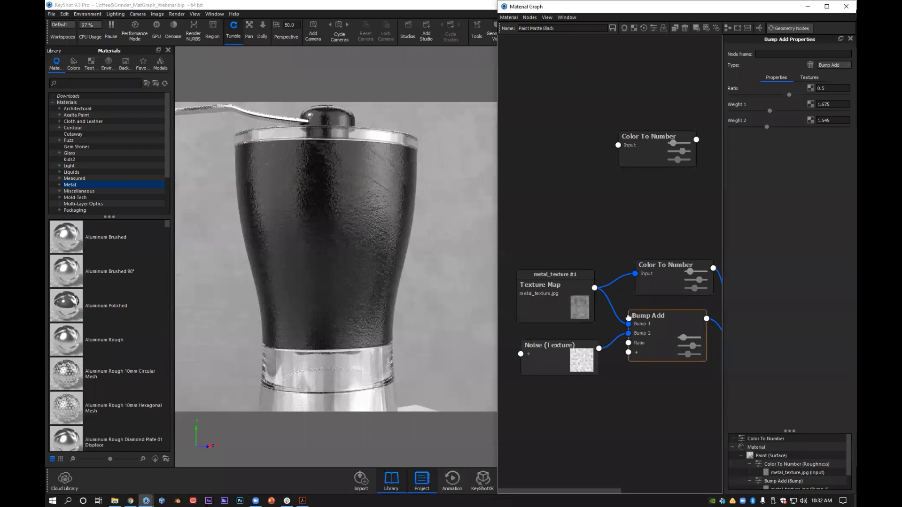
# - Move metal_texture #1, the connected Color To Number, Bump Add and Noise (Texture) higher in the graph to free space below
pyautogui.moveTo(572, 299); pyautogui.dragTo(571, 226)
pyautogui.moveTo(674, 282); pyautogui.dragTo(675, 225)
pyautogui.moveTo(682, 332); pyautogui.dragTo(690, 287)
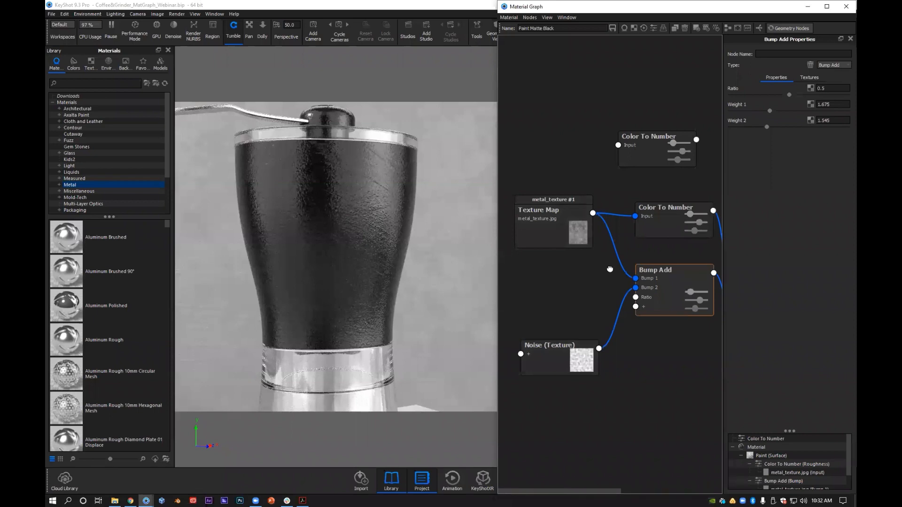
pyautogui.moveTo(559, 358); pyautogui.dragTo(525, 304)
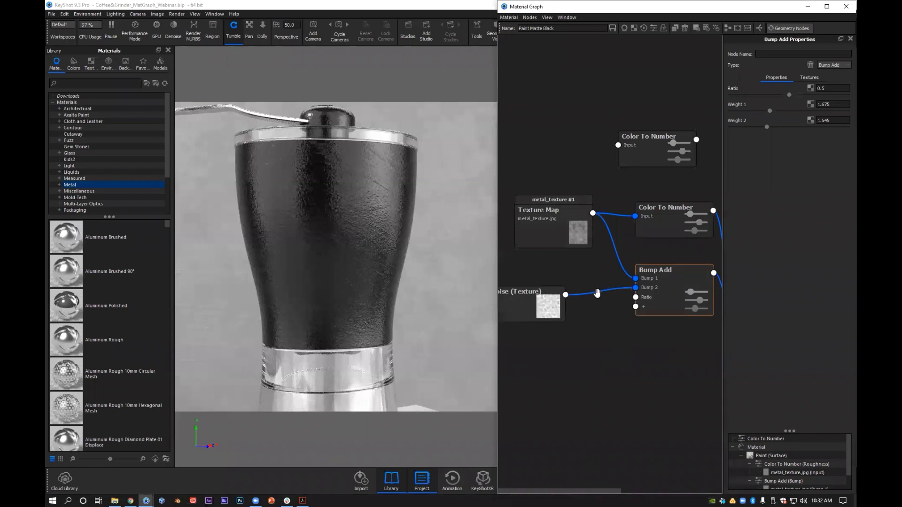
# - Insert a second Bump Add into the Noise (Texture) wire and connect a new dotted pattern texture to its Bump 2
pyautogui.rightClick(597, 293)
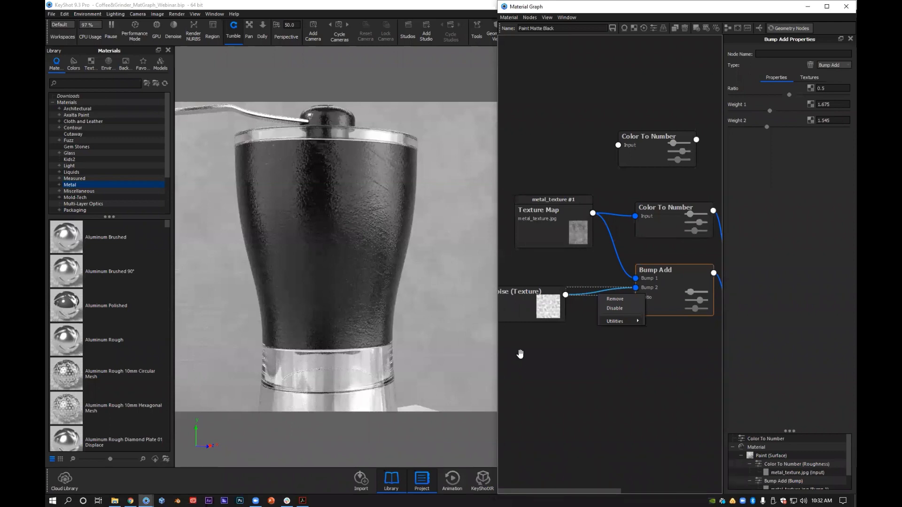
pyautogui.rightClick(541, 432)
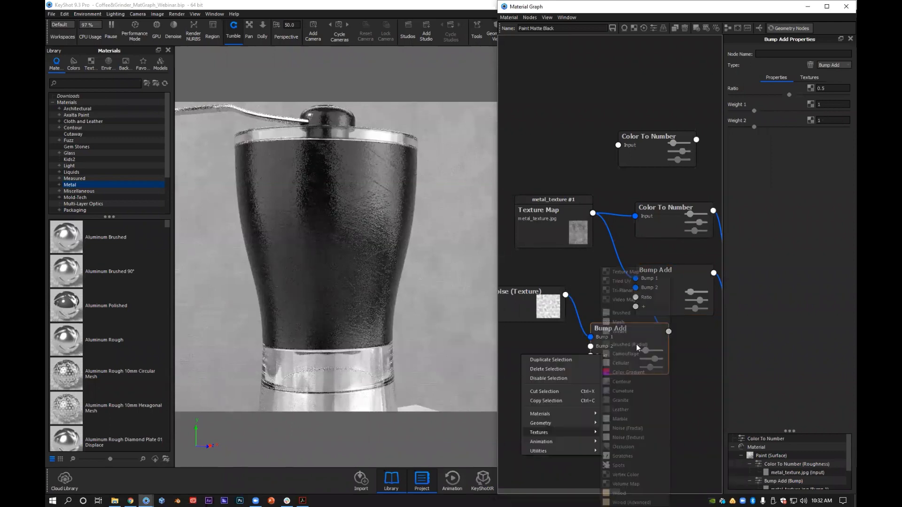
pyautogui.click(581, 351)
pyautogui.moveTo(582, 352); pyautogui.dragTo(521, 373)
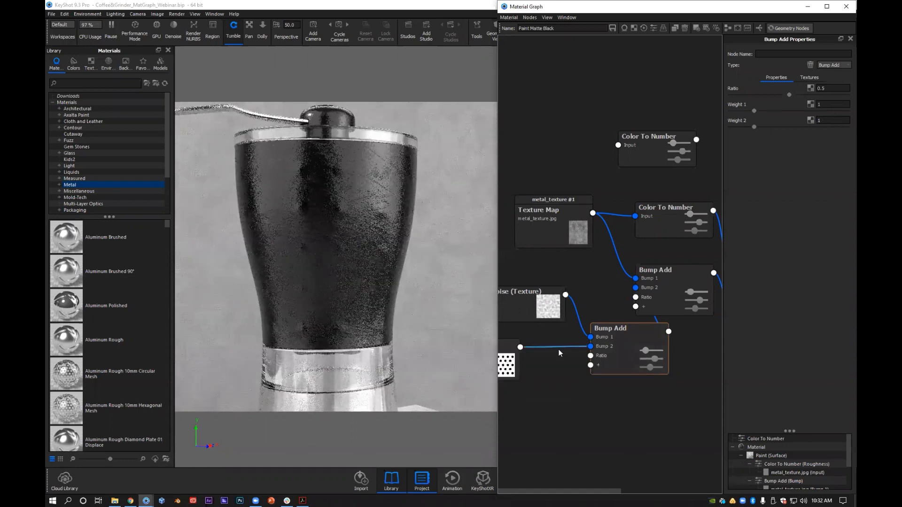
# - Insert a third Bump Add into the wire from the dotted pattern texture and place it below the second Bump Add
pyautogui.rightClick(560, 348)
pyautogui.moveTo(588, 377)
pyautogui.click(625, 377)
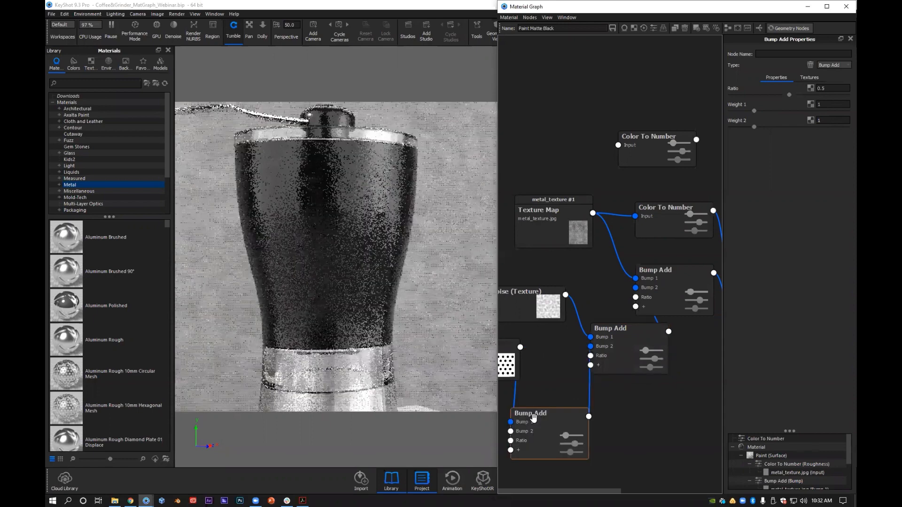
pyautogui.moveTo(534, 418); pyautogui.dragTo(546, 411)
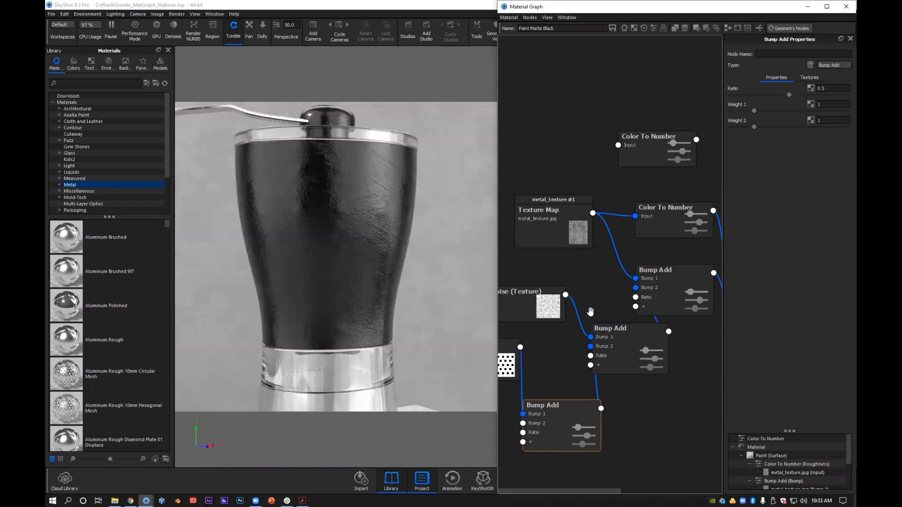
# - Try inverting the connected Color To Number with Input From 1 and Input To 0, and restore them to 0 and 1
pyautogui.click(675, 218)
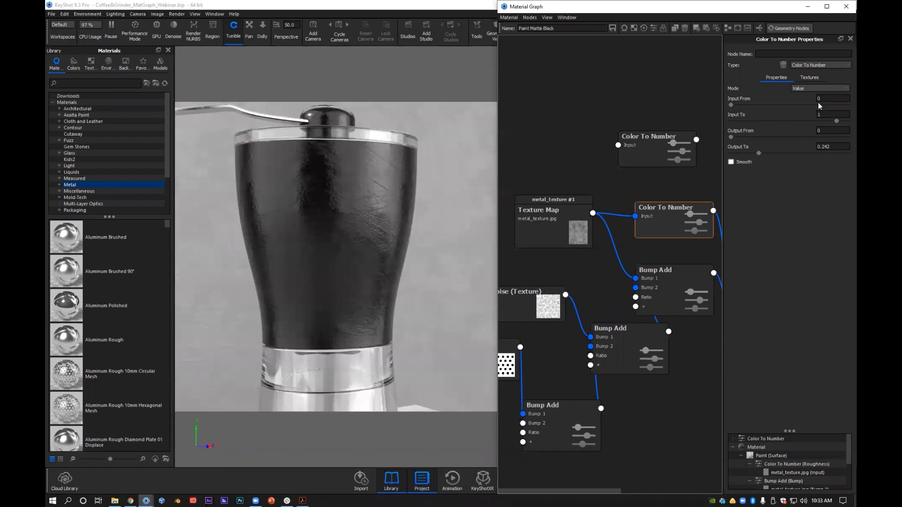
pyautogui.write('1')
pyautogui.press('Tab')
pyautogui.write('0')
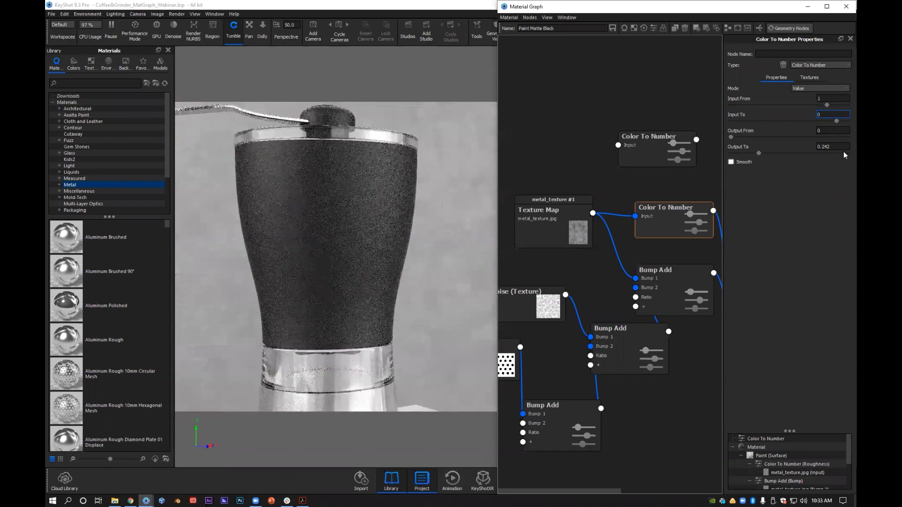
pyautogui.click(817, 101)
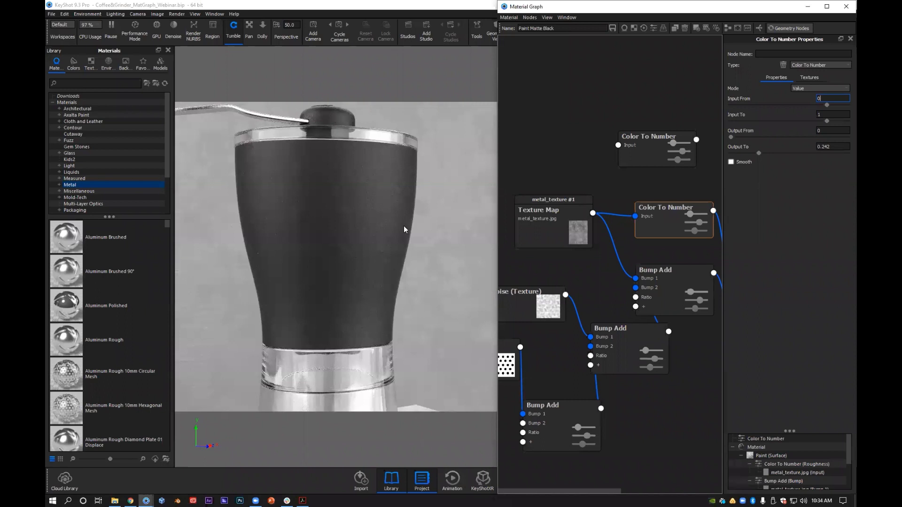
# - Pause the grinder scene's rendering, switch to the Material_GraphWebinar_OpacityTexture.bip window and resume rendering there
pyautogui.click(114, 36)
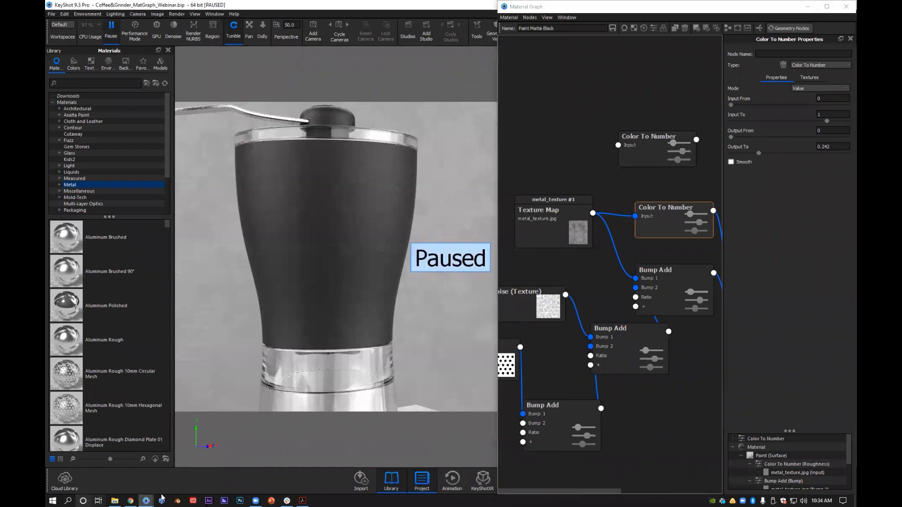
pyautogui.moveTo(146, 501)
pyautogui.click(173, 483)
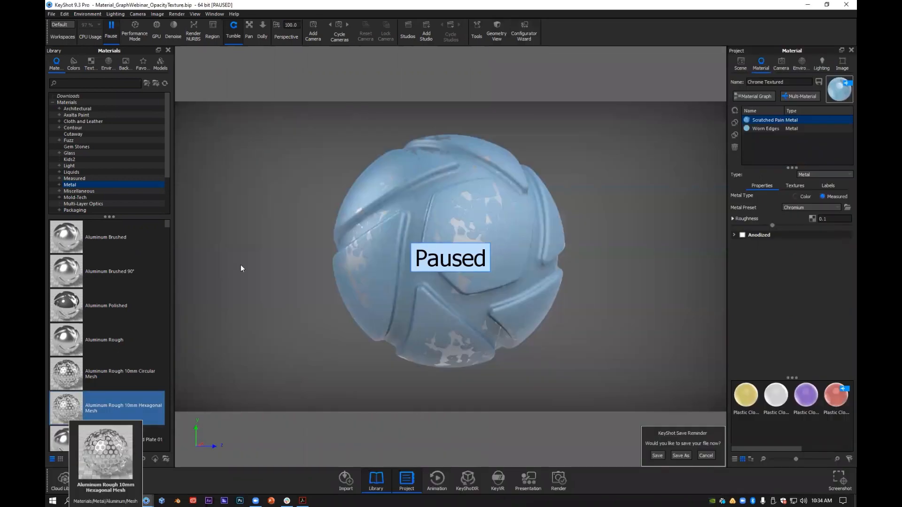
pyautogui.hotkey('shift', 'p')
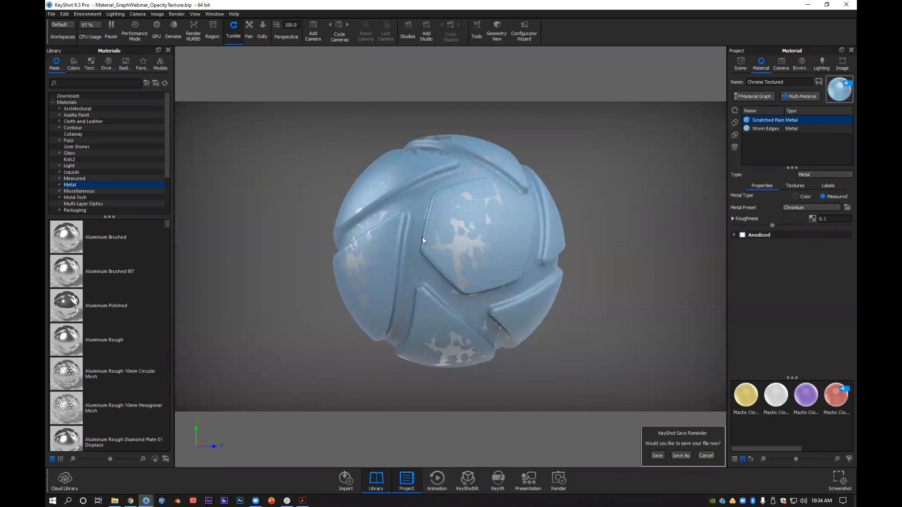
# - Open the Chrome Textured material graph and move the Worn Edges node tree well below the Scratched Paint tree
pyautogui.click(754, 97)
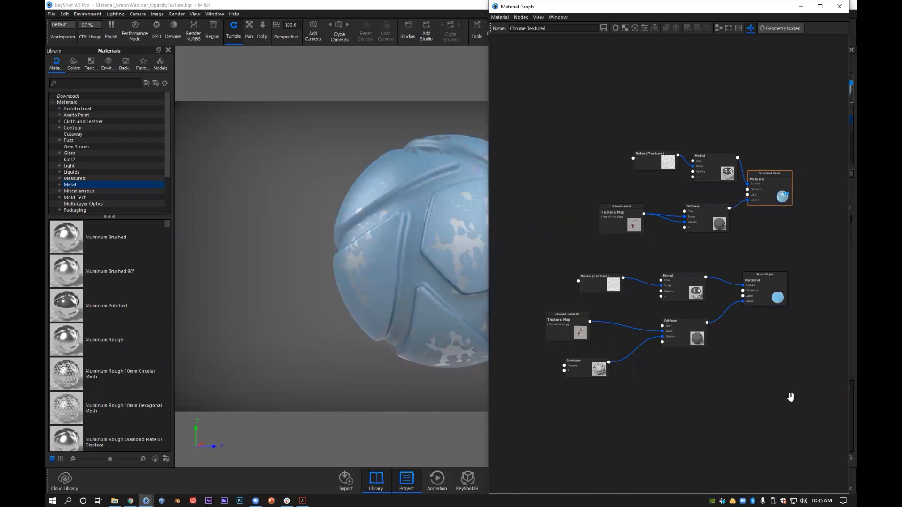
pyautogui.keyDown('alt'); pyautogui.moveTo(763, 282); pyautogui.dragTo(777, 470); pyautogui.keyUp('alt')
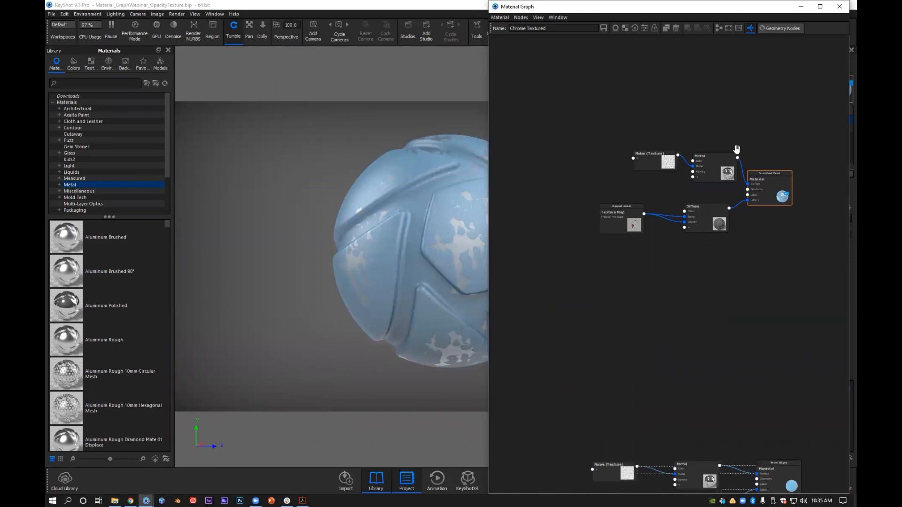
pyautogui.scroll(1, 736, 150)
pyautogui.scroll(4, 739, 138)
# - Select all nodes of the Scratched Paint tree and move them together toward the middle of the graph view
pyautogui.moveTo(739, 138); pyautogui.dragTo(724, 395)
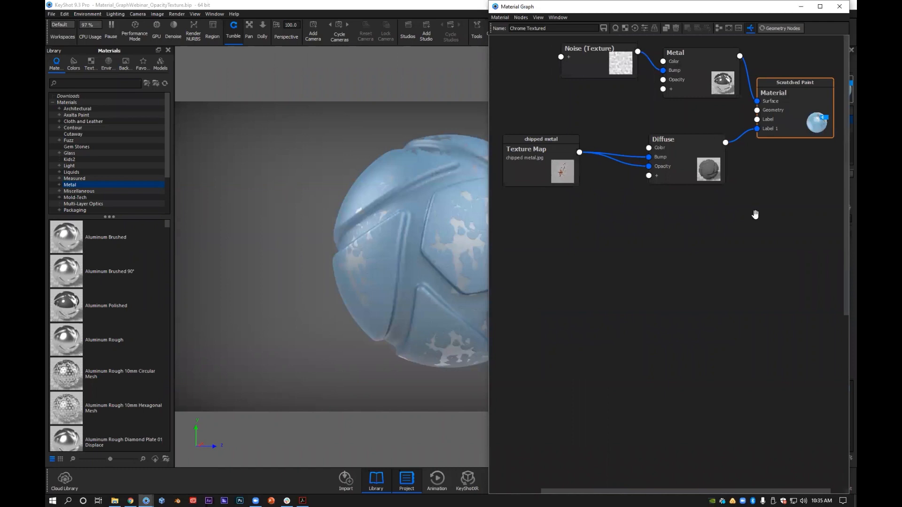
pyautogui.keyDown('shift'); pyautogui.moveTo(789, 250); pyautogui.dragTo(576, 51); pyautogui.keyUp('shift')
pyautogui.moveTo(813, 119)
pyautogui.mouseDown()
pyautogui.moveTo(801, 235)
pyautogui.moveTo(779, 235)
pyautogui.mouseUp()
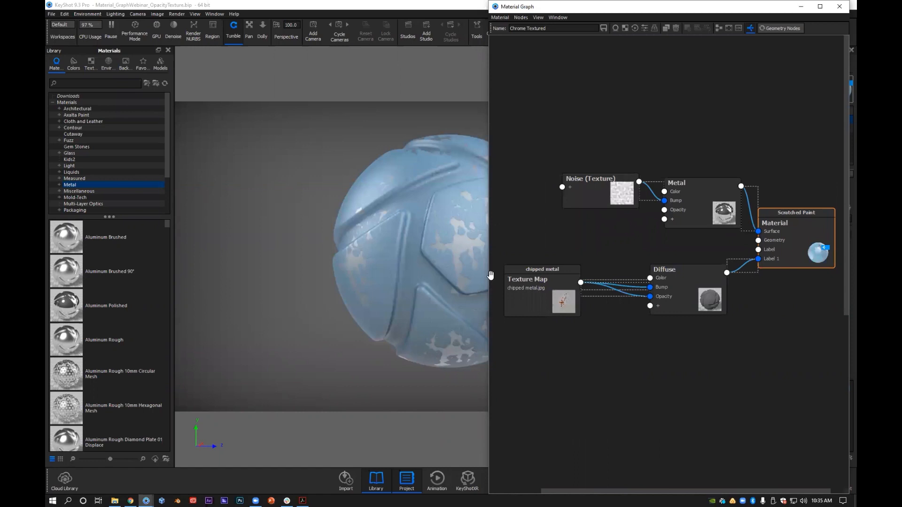
pyautogui.moveTo(641, 210); pyautogui.dragTo(615, 176)
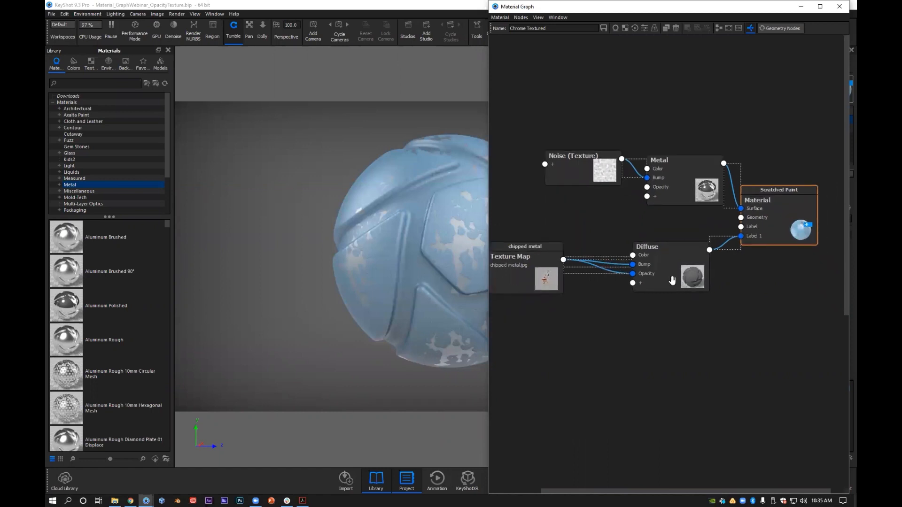
pyautogui.moveTo(652, 286); pyautogui.dragTo(672, 281)
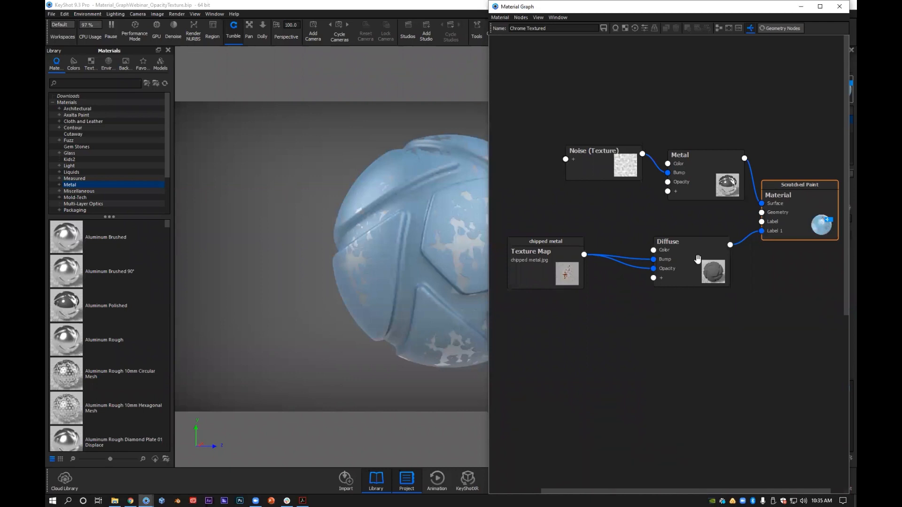
# - Reposition the Diffuse and chipped metal nodes to expose their bump and opacity wires, and view the Diffuse label's properties
pyautogui.moveTo(686, 271); pyautogui.dragTo(674, 282)
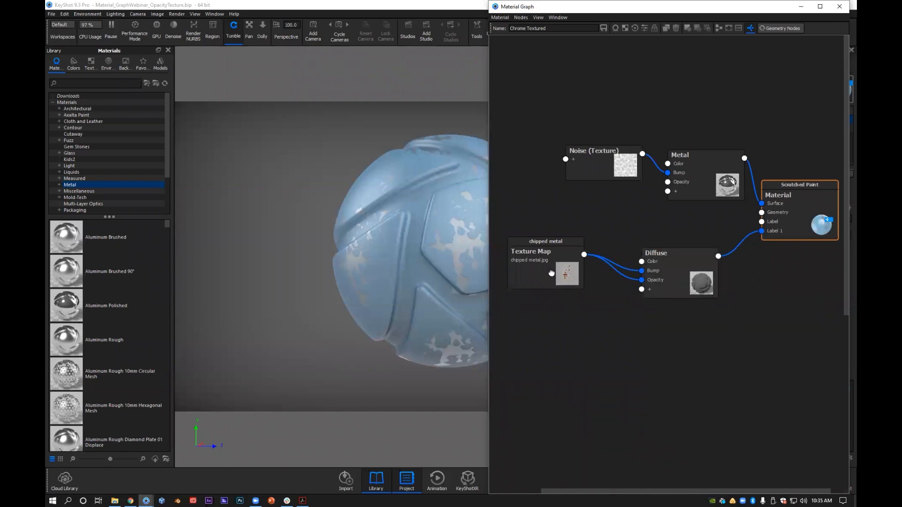
pyautogui.moveTo(552, 273); pyautogui.dragTo(566, 279)
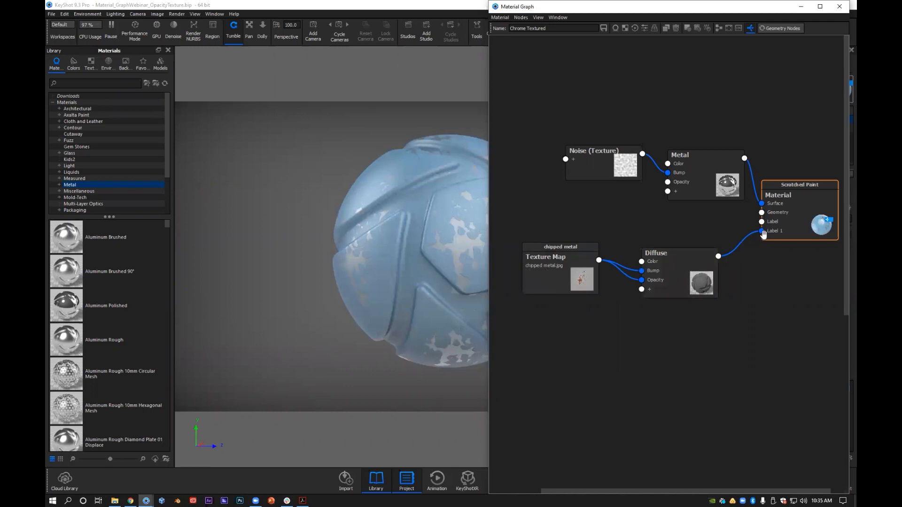
pyautogui.moveTo(676, 256); pyautogui.dragTo(668, 245)
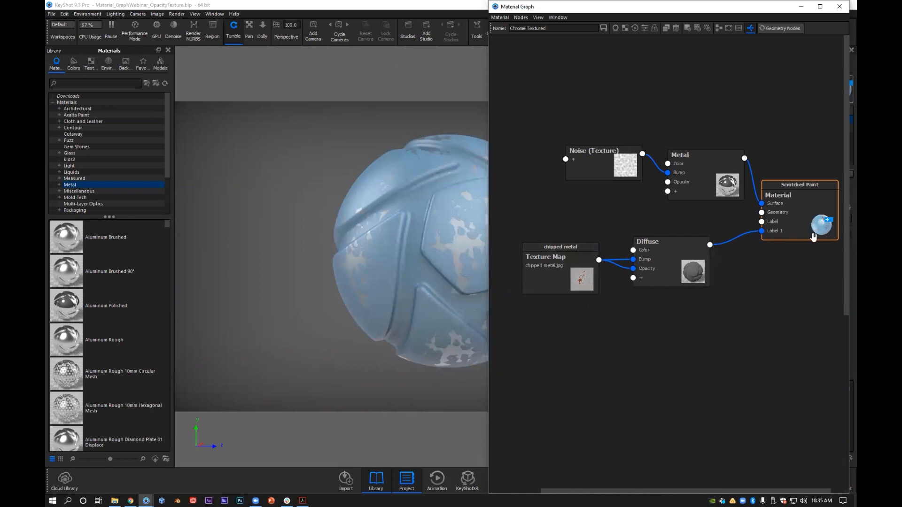
pyautogui.click(708, 268)
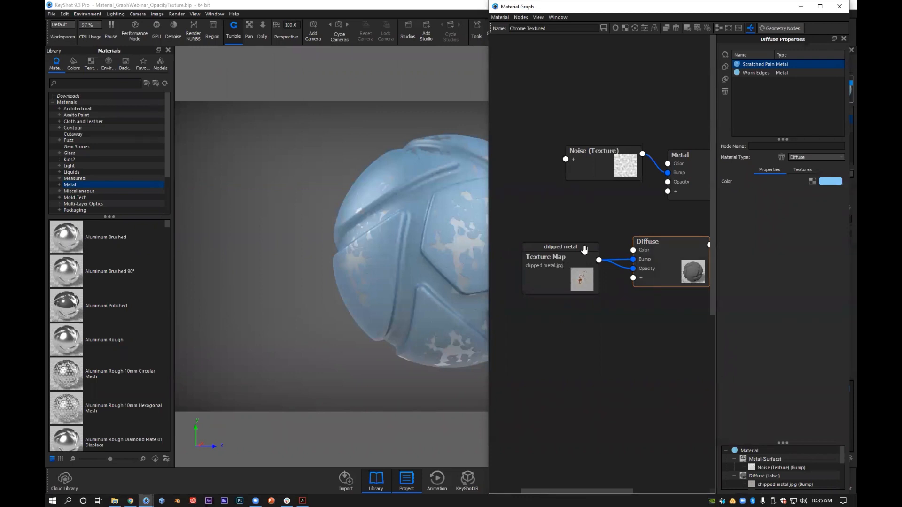
pyautogui.moveTo(584, 250); pyautogui.dragTo(567, 244)
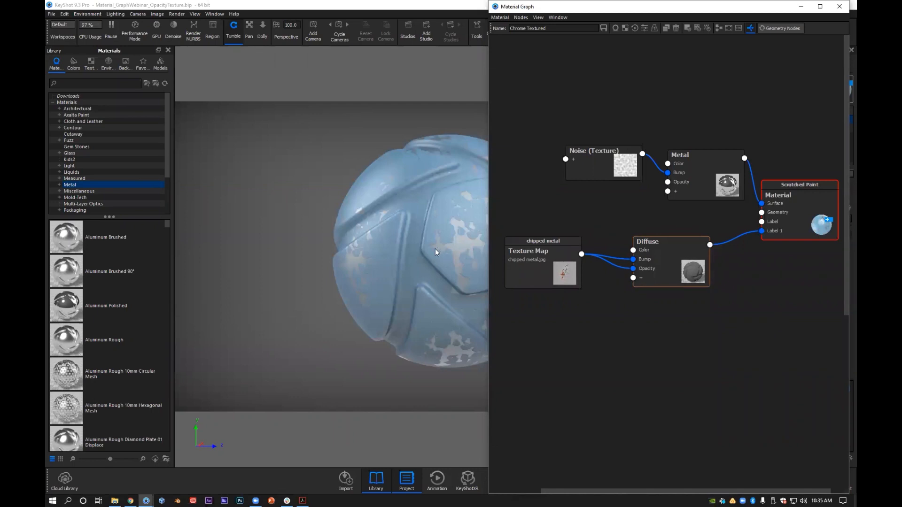
pyautogui.moveTo(545, 251); pyautogui.dragTo(551, 255)
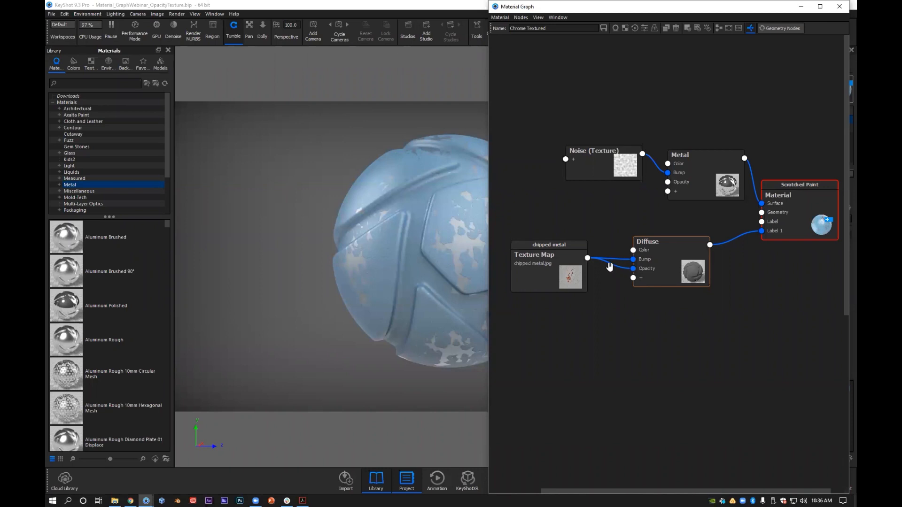
pyautogui.moveTo(570, 279); pyautogui.dragTo(561, 274)
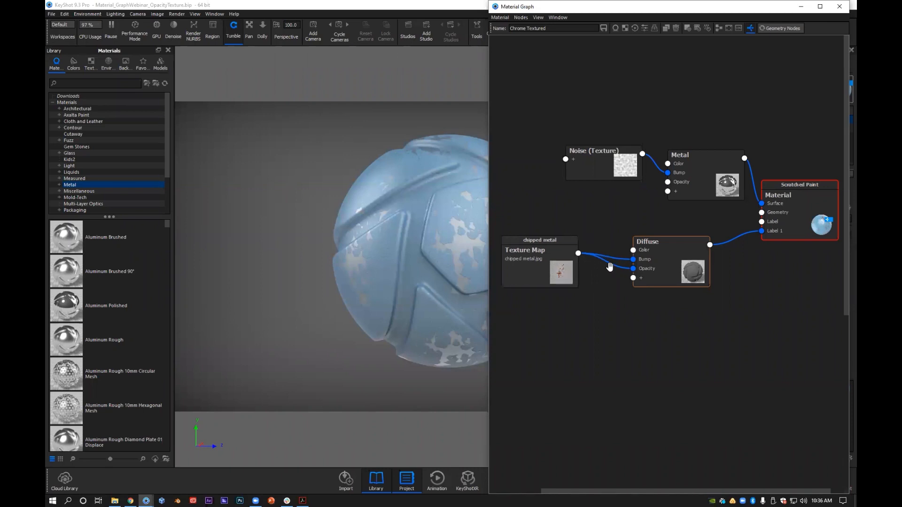
# - Preview the chipped metal texture's color on the model, close its properties, and shift it and the Diffuse node slightly
pyautogui.click(561, 274)
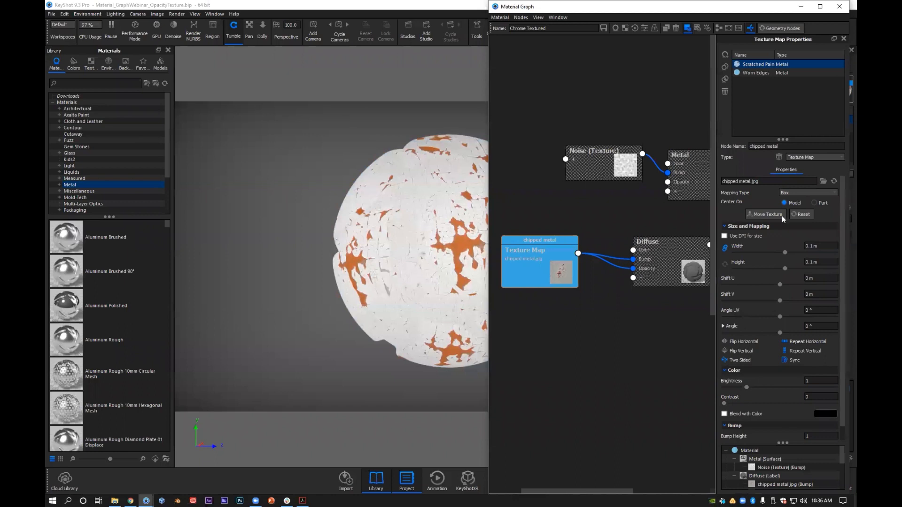
pyautogui.click(845, 39)
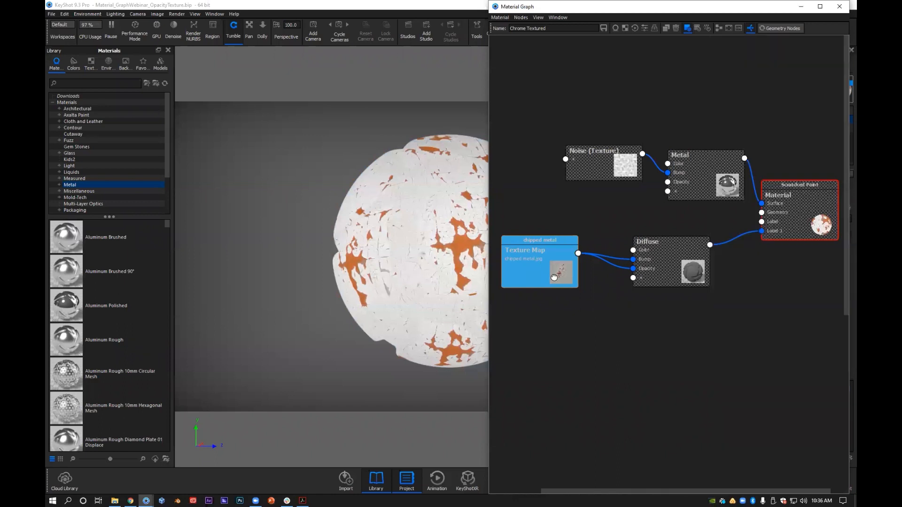
pyautogui.moveTo(554, 276); pyautogui.dragTo(573, 280)
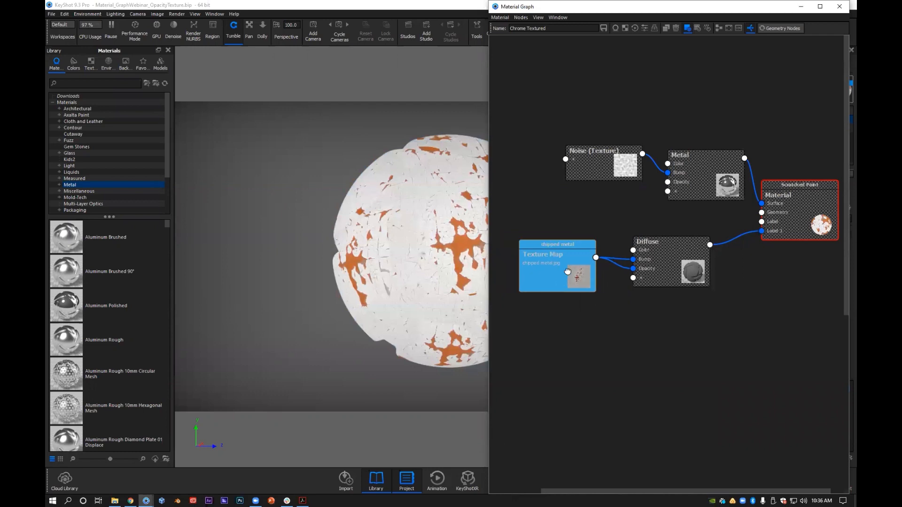
pyautogui.moveTo(661, 266)
pyautogui.mouseDown()
pyautogui.moveTo(673, 287)
pyautogui.moveTo(664, 278)
pyautogui.mouseUp()
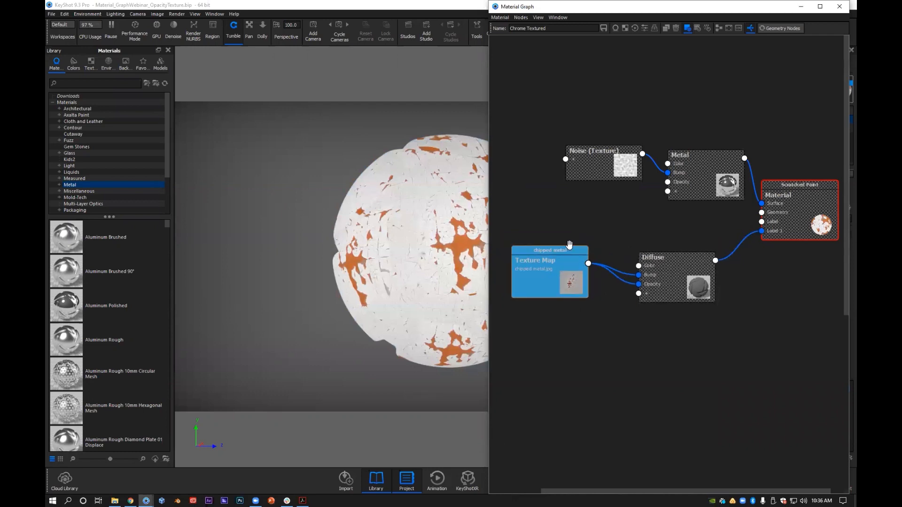
# - End the color preview and move the chipped metal and Diffuse nodes up closer to the Metal node
pyautogui.press('c')
pyautogui.moveTo(569, 245); pyautogui.dragTo(566, 233)
pyautogui.moveTo(675, 281); pyautogui.dragTo(673, 246)
pyautogui.moveTo(551, 230); pyautogui.dragTo(549, 242)
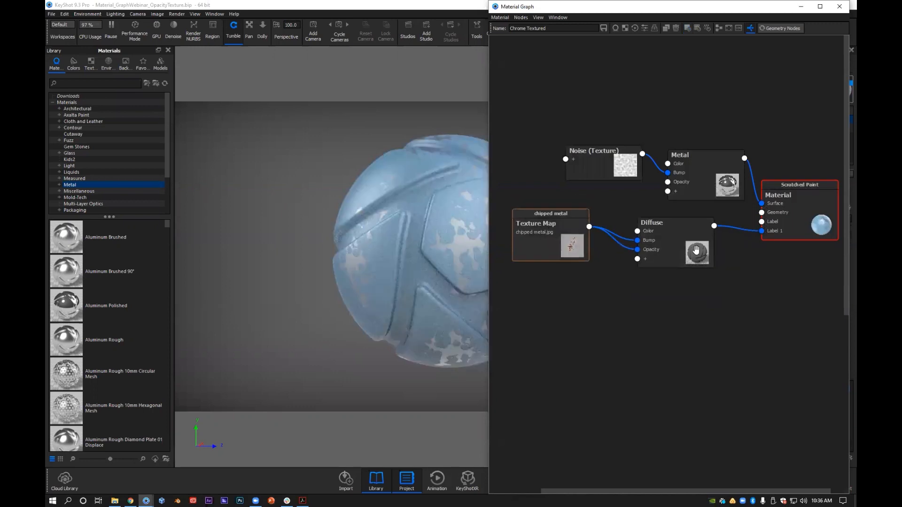
pyautogui.moveTo(674, 242); pyautogui.dragTo(677, 253)
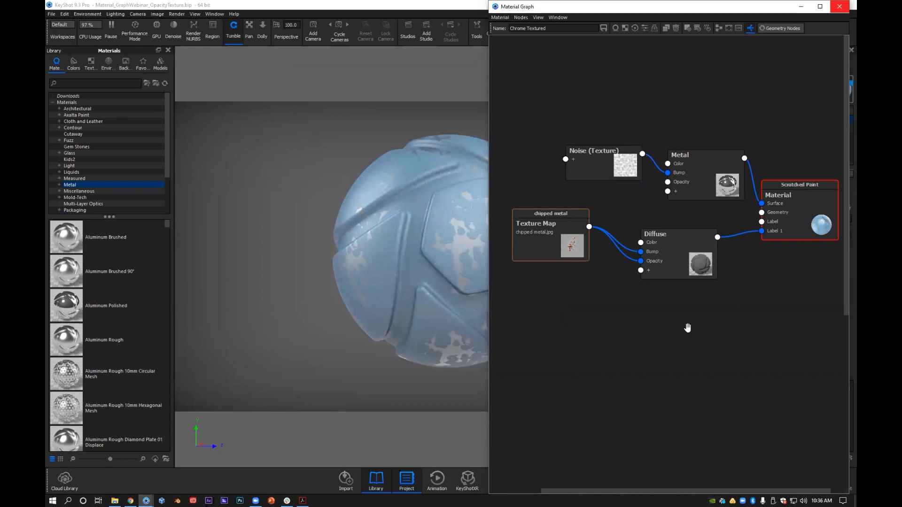
# - Select all nodes of the Worn Edges tree and move them up just below the Scratched Paint tree
pyautogui.scroll(-3, 663, 349)
pyautogui.scroll(-1, 651, 368)
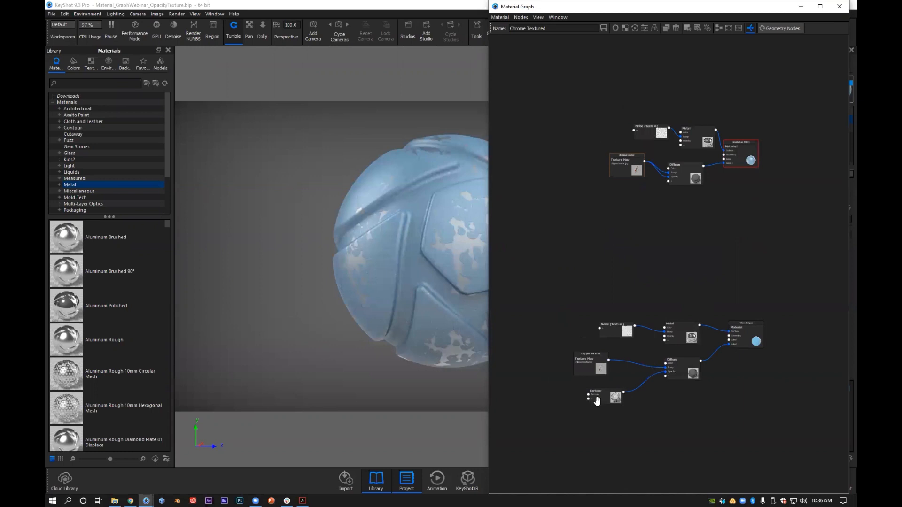
pyautogui.scroll(3, 669, 264)
pyautogui.scroll(-2, 560, 307)
pyautogui.keyDown('shift'); pyautogui.moveTo(546, 298); pyautogui.dragTo(790, 467); pyautogui.keyUp('shift')
pyautogui.moveTo(760, 358); pyautogui.dragTo(744, 216)
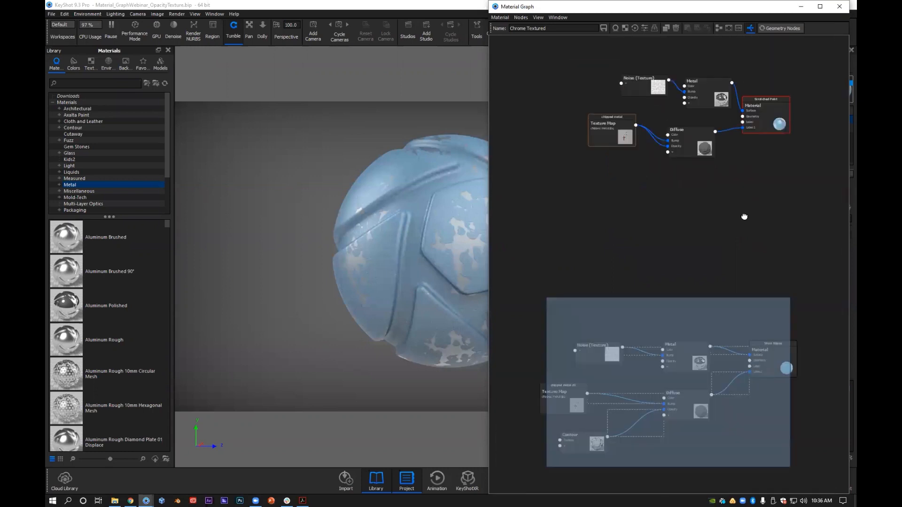
# - Select the Scratched Paint node tree and move it well below the Worn Edges tree
pyautogui.moveTo(790, 163); pyautogui.dragTo(589, 79)
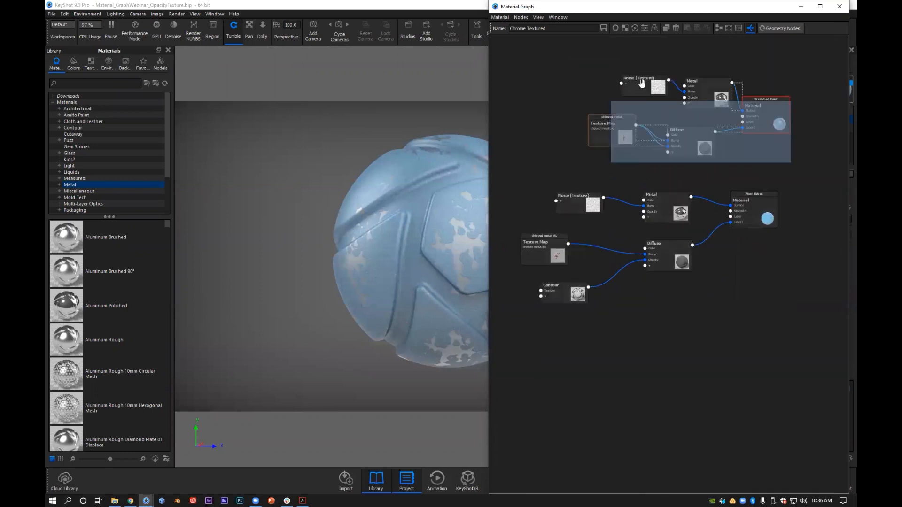
pyautogui.moveTo(642, 84); pyautogui.dragTo(624, 453)
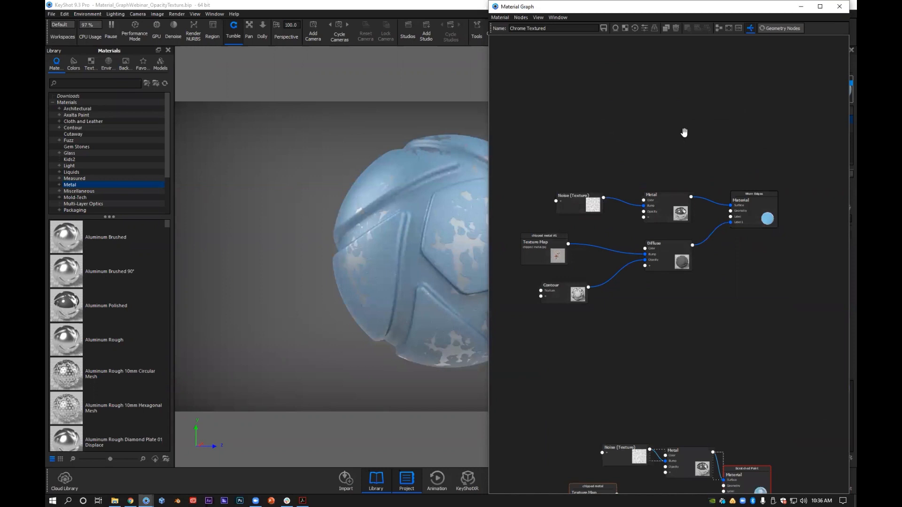
pyautogui.scroll(-1, 684, 134)
pyautogui.scroll(3, 655, 234)
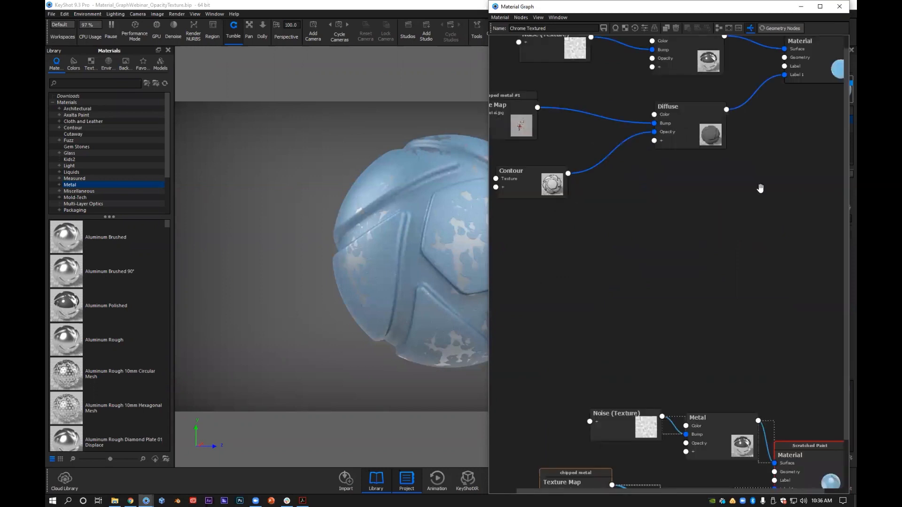
# - Move the Worn Edges tree down and bring its Metal, Diffuse and Material nodes closer to their textures
pyautogui.moveTo(741, 173); pyautogui.dragTo(760, 188)
pyautogui.moveTo(573, 55); pyautogui.dragTo(610, 140)
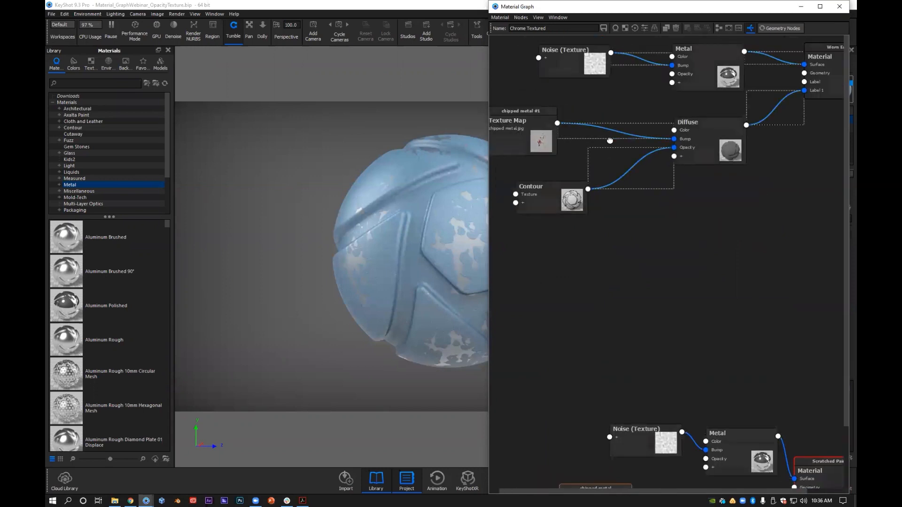
pyautogui.moveTo(694, 246); pyautogui.dragTo(676, 241)
pyautogui.moveTo(726, 221); pyautogui.dragTo(686, 239)
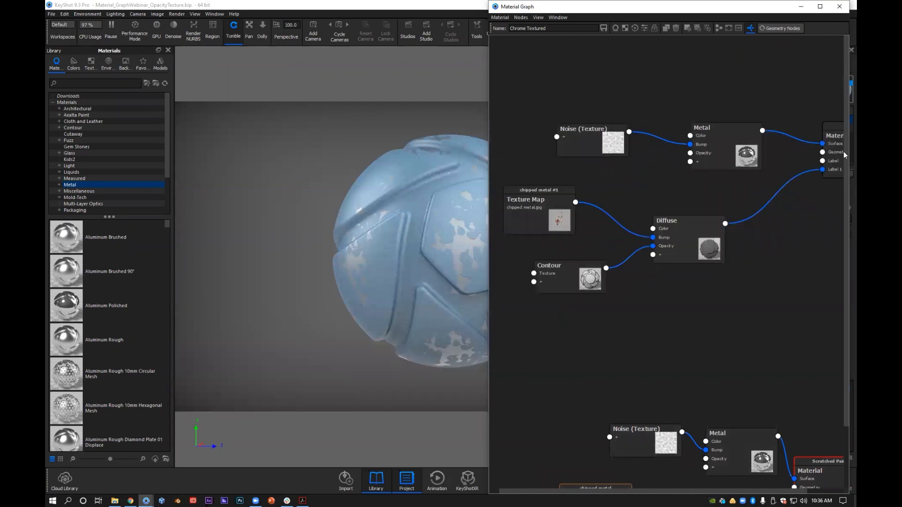
pyautogui.moveTo(728, 158); pyautogui.dragTo(671, 178)
pyautogui.moveTo(687, 240); pyautogui.dragTo(662, 244)
pyautogui.moveTo(844, 152); pyautogui.dragTo(765, 208)
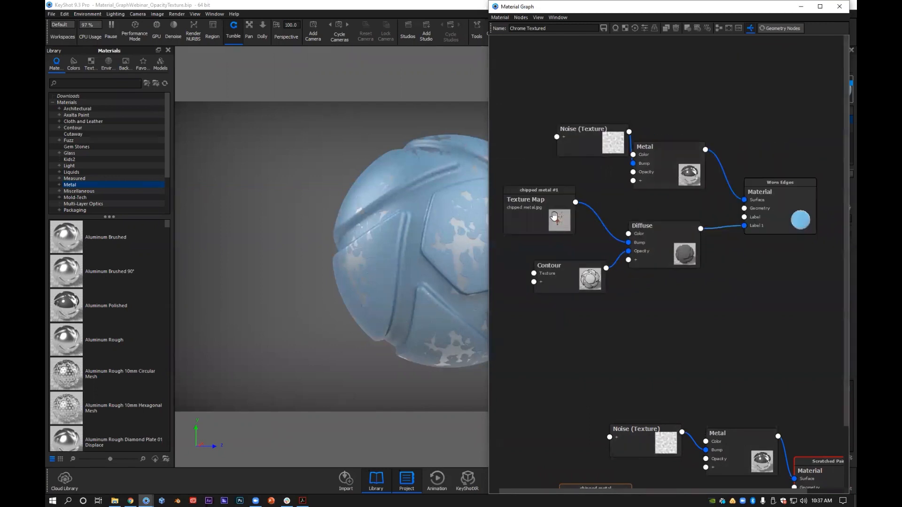
pyautogui.moveTo(554, 217); pyautogui.dragTo(552, 214)
pyautogui.moveTo(669, 249); pyautogui.dragTo(676, 248)
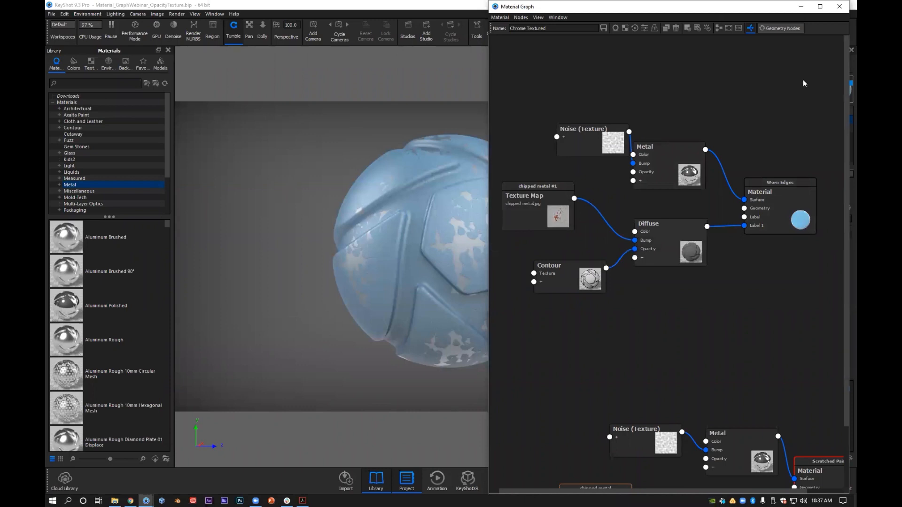
# - Make Worn Edges the active sub-material on the model and return to the material graph
pyautogui.click(802, 8)
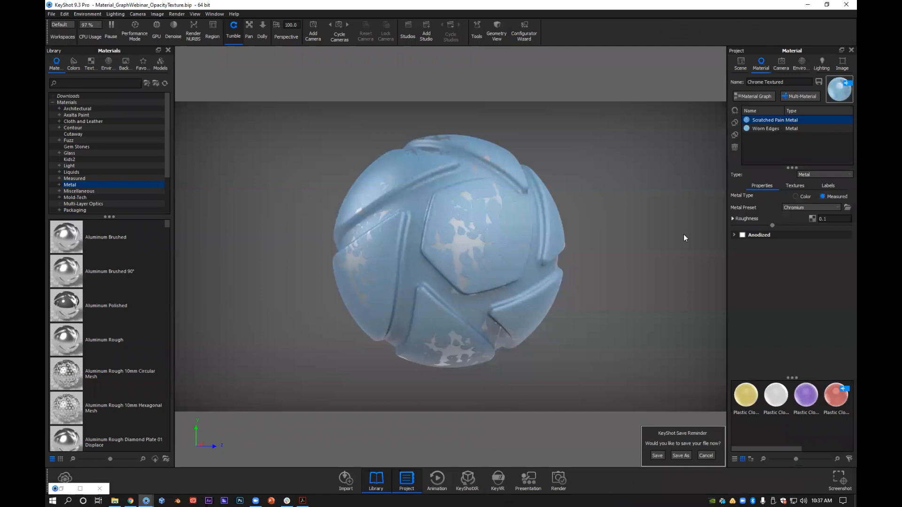
pyautogui.click(767, 129)
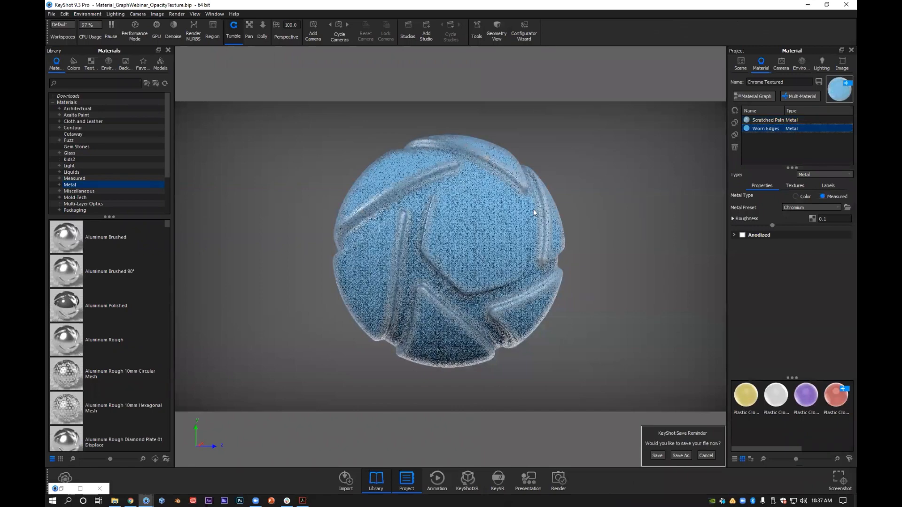
pyautogui.click(735, 96)
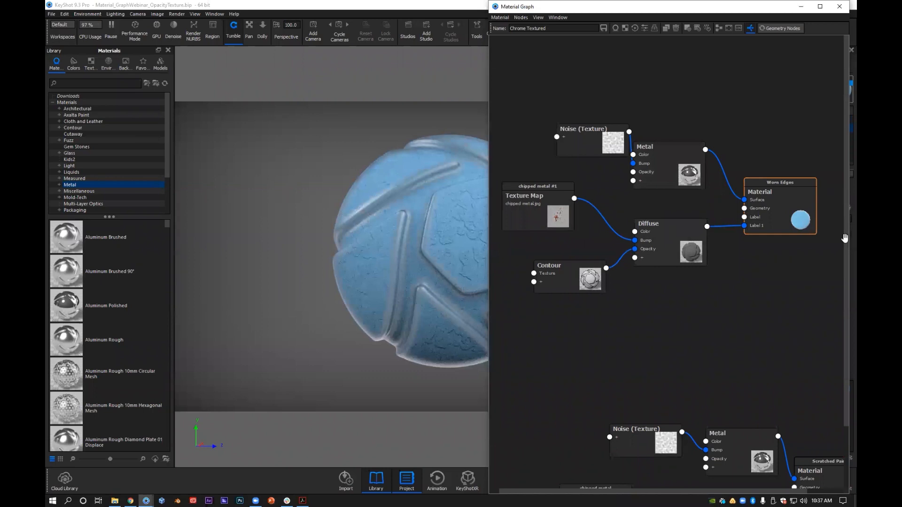
# - Spread out the Worn Edges Metal, Diffuse, chipped metal and Contour nodes, and open the Contour node's properties
pyautogui.moveTo(672, 147); pyautogui.dragTo(681, 140)
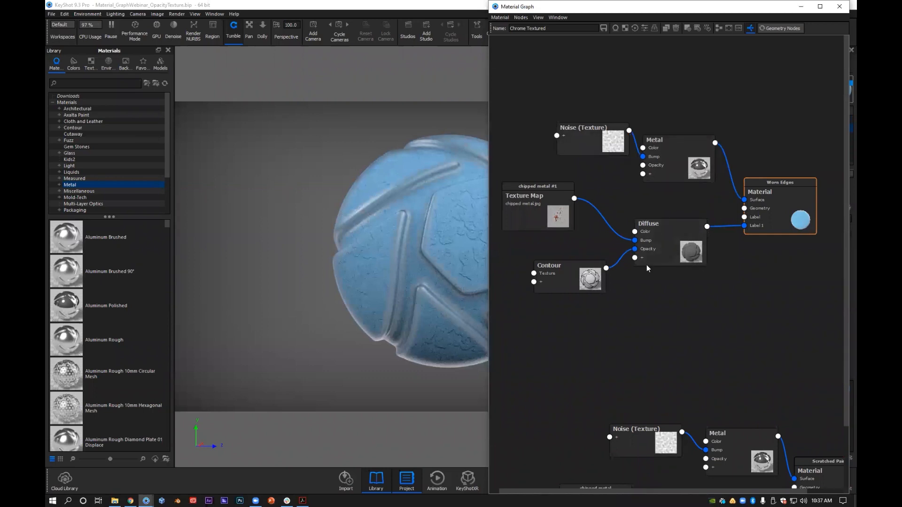
pyautogui.moveTo(646, 264); pyautogui.dragTo(659, 279)
pyautogui.moveTo(562, 232); pyautogui.dragTo(585, 249)
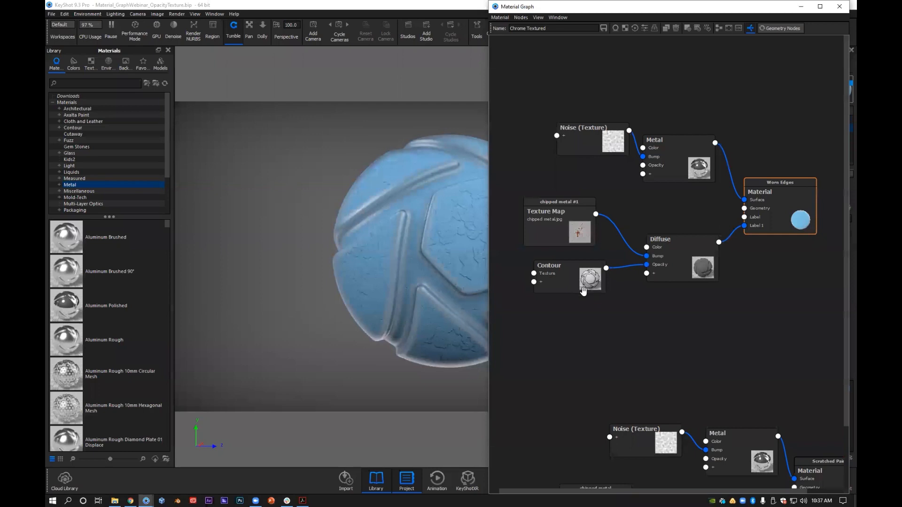
pyautogui.moveTo(583, 291); pyautogui.dragTo(575, 295)
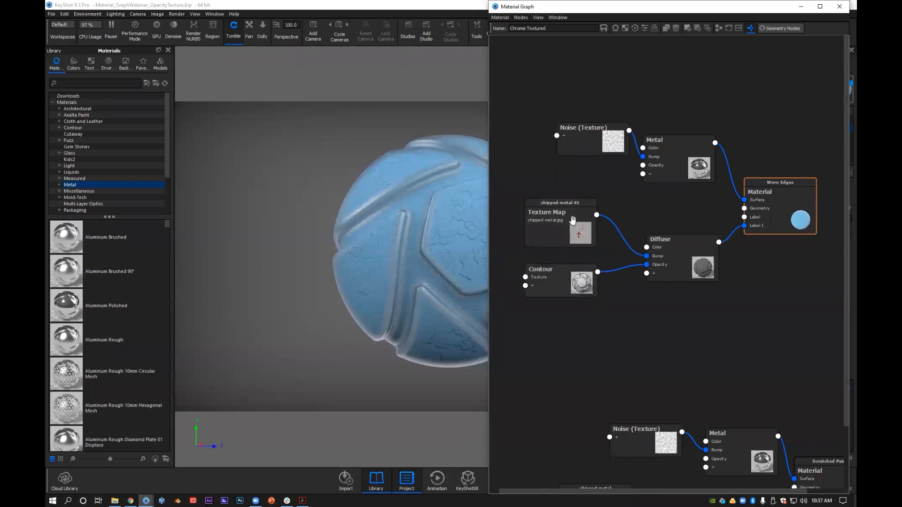
pyautogui.moveTo(556, 288)
pyautogui.mouseDown()
pyautogui.moveTo(563, 301)
pyautogui.moveTo(544, 297)
pyautogui.mouseUp()
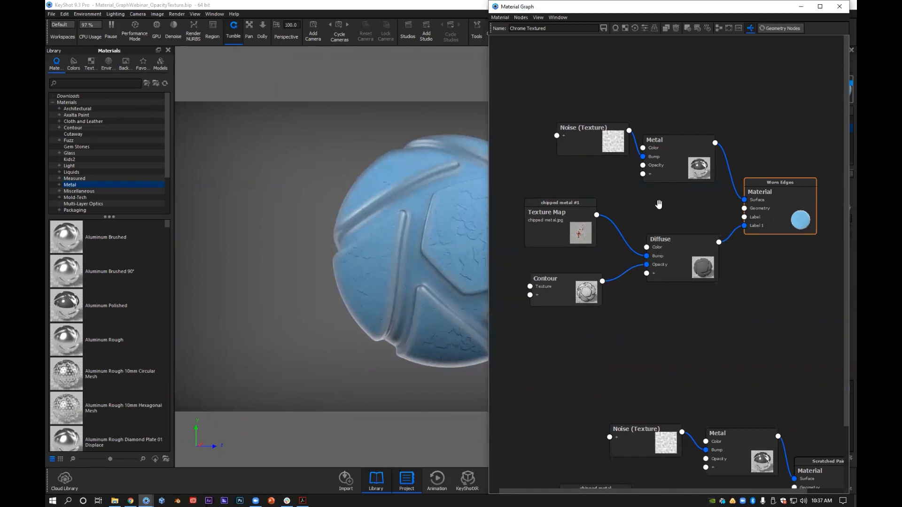
pyautogui.doubleClick(662, 271)
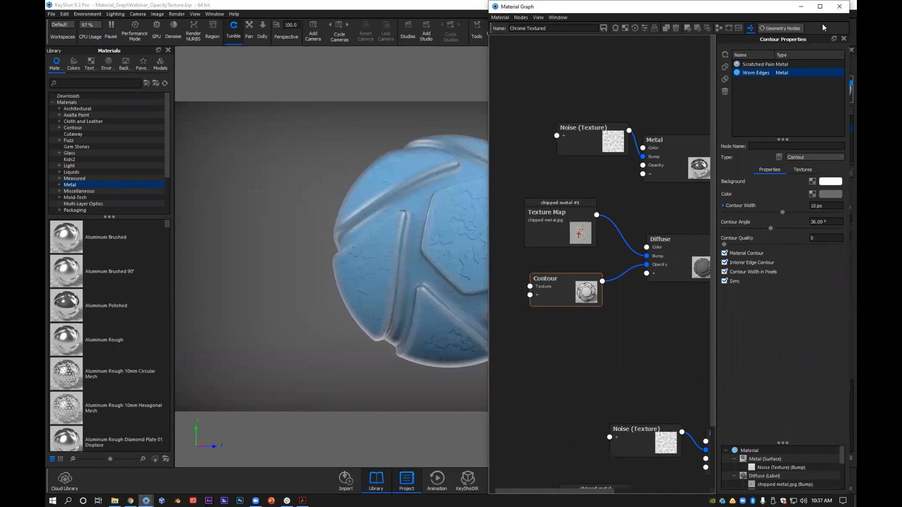
# - Minimize the material graph and examine the worn paint along the model's edges up close
pyautogui.click(806, 8)
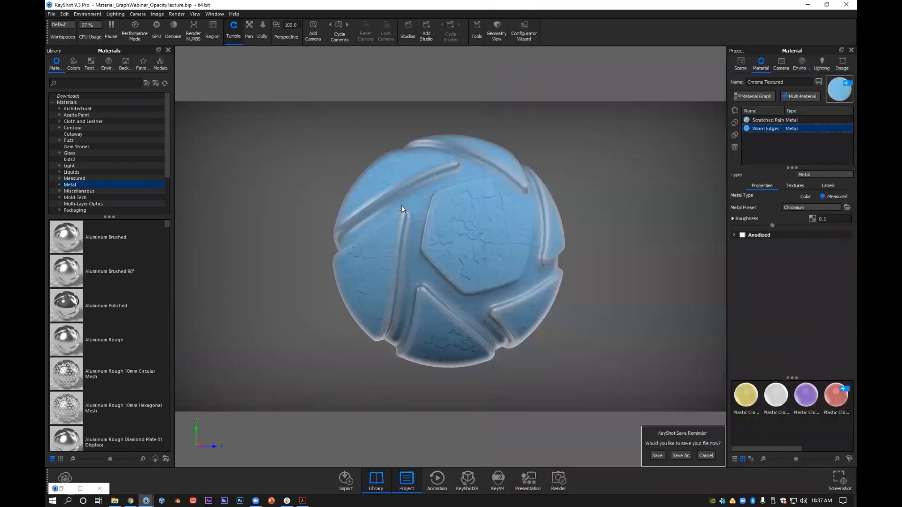
pyautogui.moveTo(409, 170); pyautogui.dragTo(411, 183)
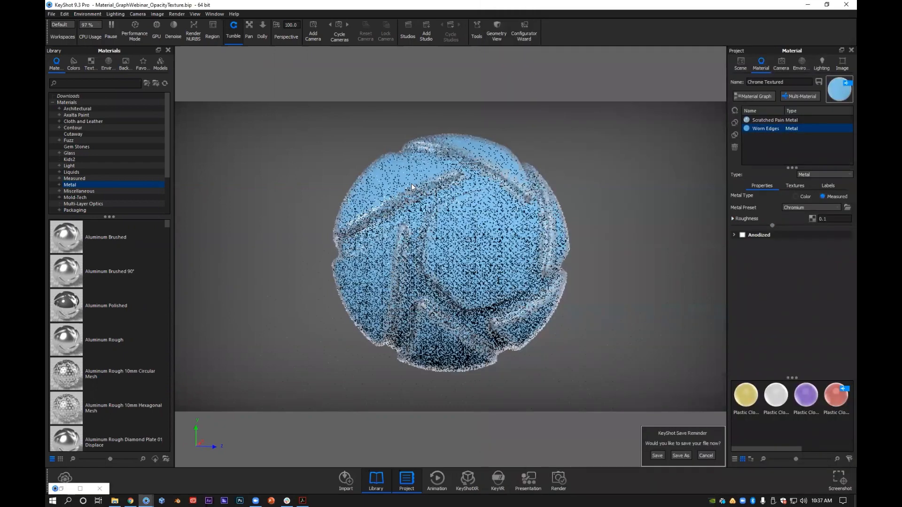
pyautogui.scroll(5, 415, 182)
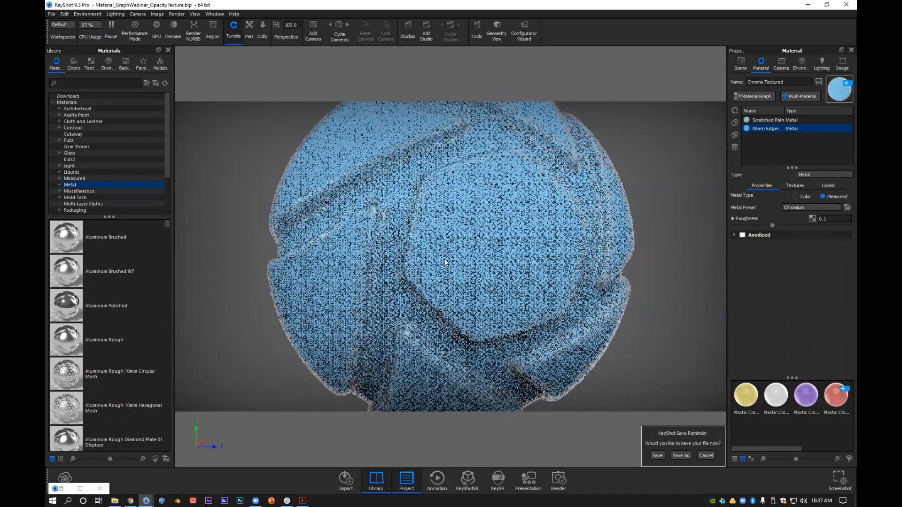
pyautogui.moveTo(418, 243); pyautogui.dragTo(377, 312)
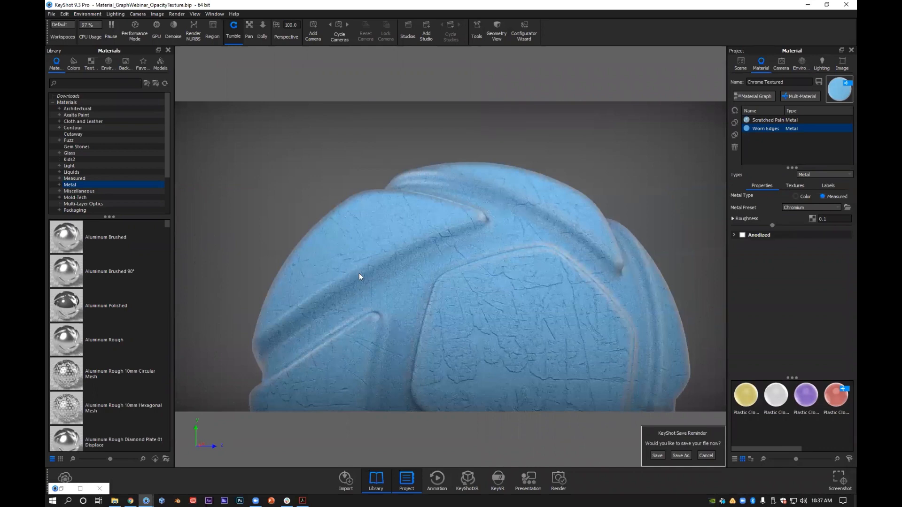
pyautogui.scroll(-5, 394, 302)
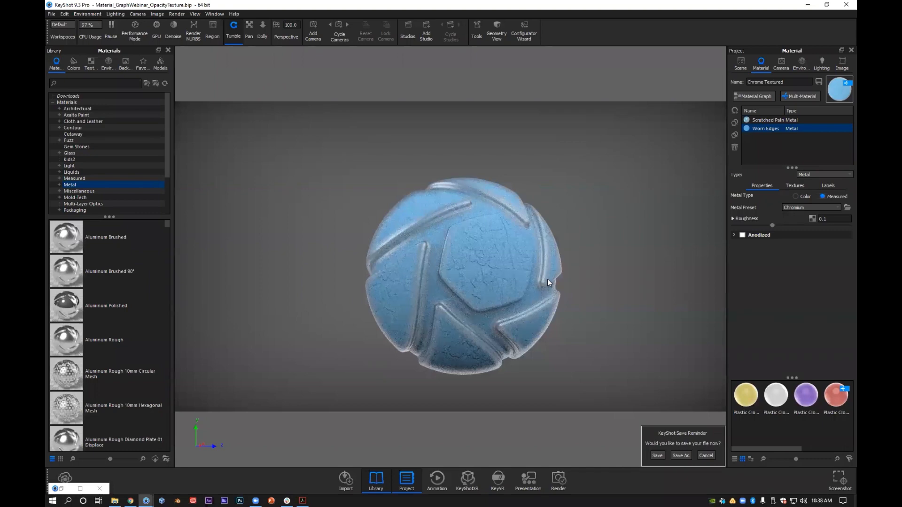
# - Reopen the material graph, pause real-time rendering and switch to the ColorAdjust_CamoKettle.bip scene window
pyautogui.click(742, 97)
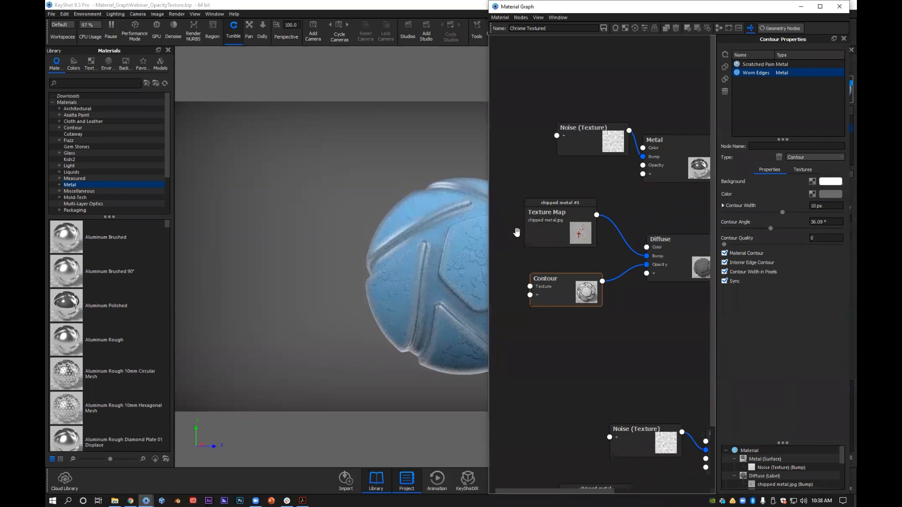
pyautogui.click(248, 288)
pyautogui.hotkey('shift', 'p')
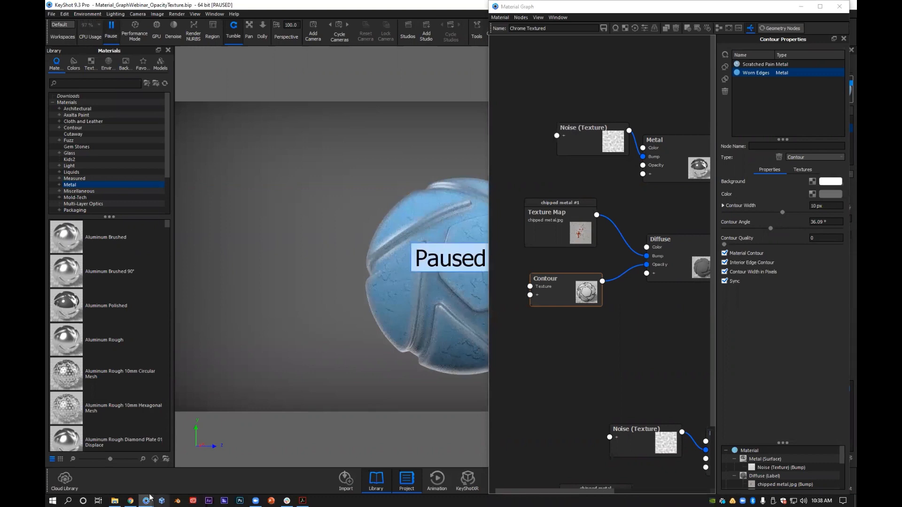
pyautogui.moveTo(150, 497)
pyautogui.moveTo(257, 470)
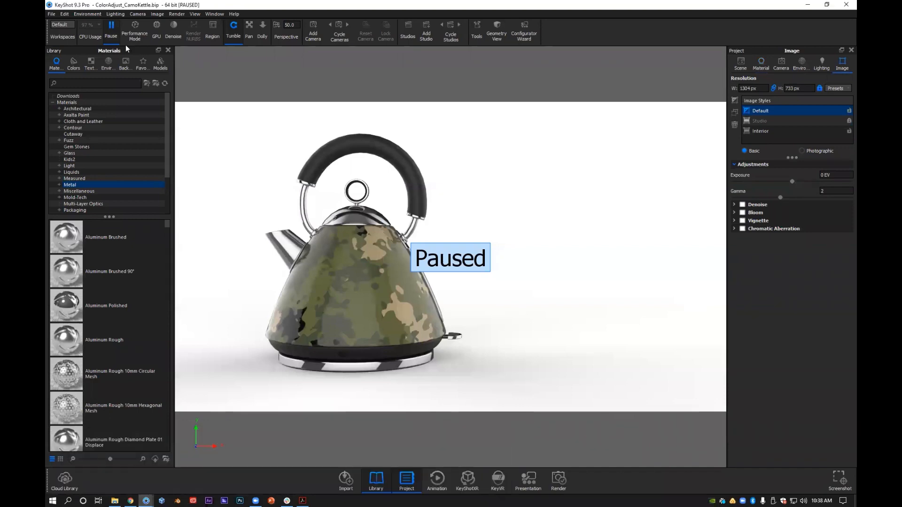
# - Resume real-time rendering, open the kettle's Body material graph and frame the kettle beside it
pyautogui.hotkey('shift', 'p')
pyautogui.moveTo(381, 270); pyautogui.dragTo(407, 260)
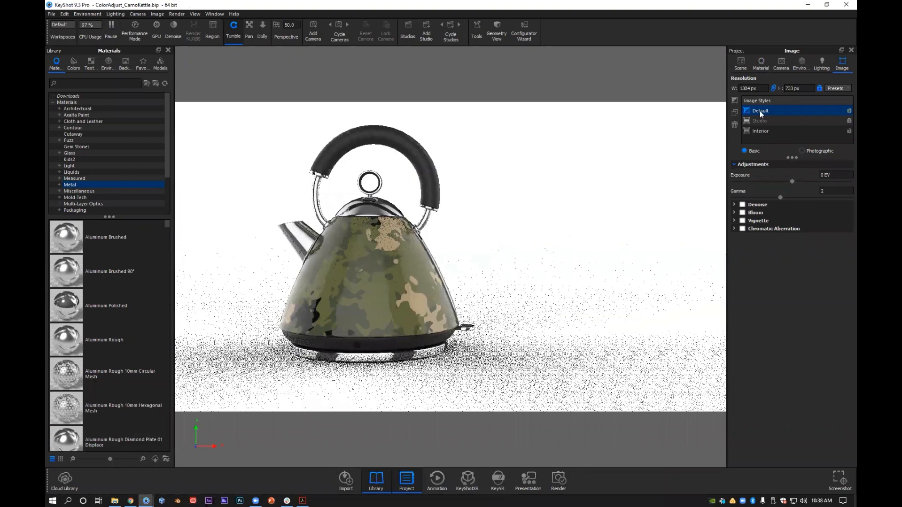
pyautogui.click(760, 67)
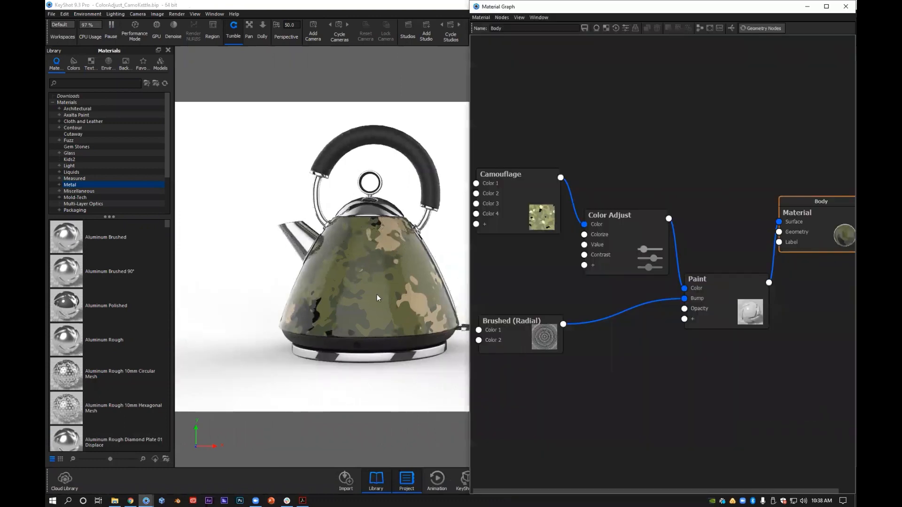
pyautogui.moveTo(375, 294); pyautogui.dragTo(356, 309, button='middle')
pyautogui.scroll(3, 356, 309)
pyautogui.scroll(-2, 329, 299)
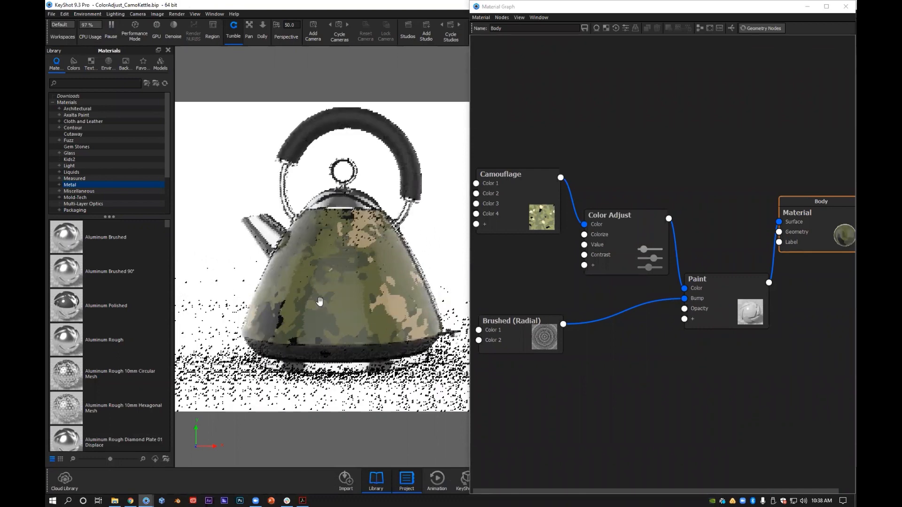
# - Remove the Color Adjust node and connect the Camouflage texture directly to the Paint node's Color input
pyautogui.moveTo(620, 216); pyautogui.dragTo(633, 186)
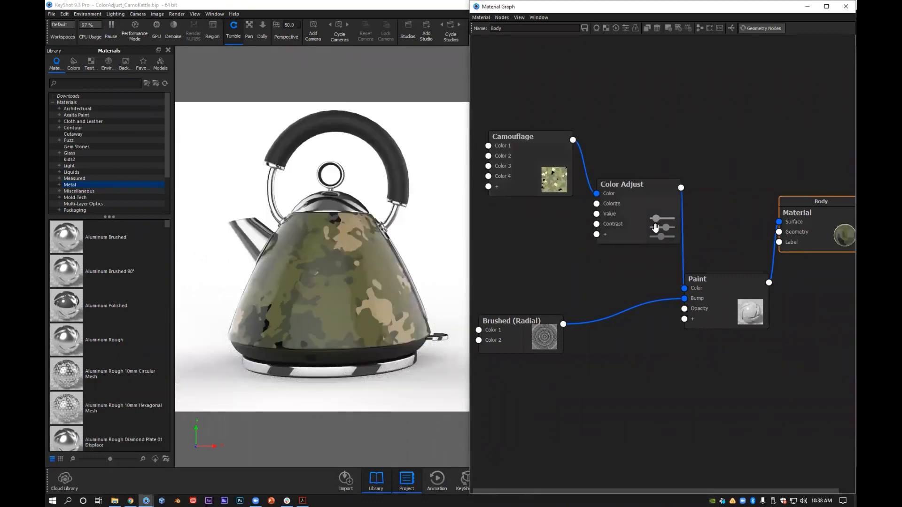
pyautogui.moveTo(634, 176)
pyautogui.mouseDown()
pyautogui.moveTo(626, 268)
pyautogui.moveTo(686, 290)
pyautogui.mouseUp()
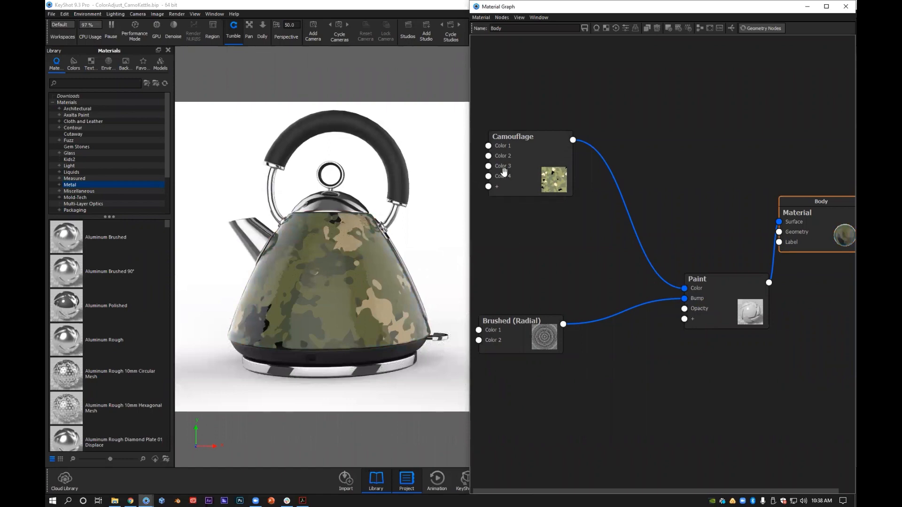
# - Insert a Color Adjust utility between the Camouflage texture and the Paint node's Color input and arrange the nodes around it
pyautogui.moveTo(528, 182); pyautogui.dragTo(519, 176)
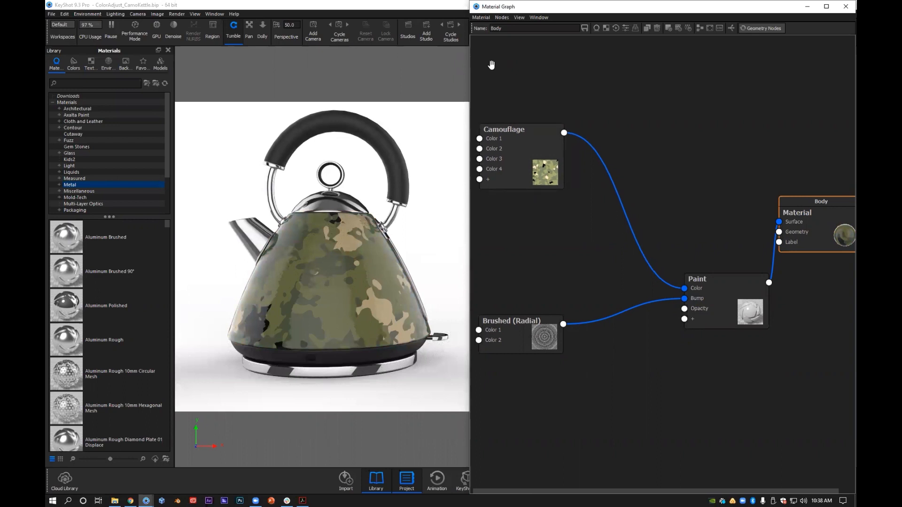
pyautogui.click(700, 28)
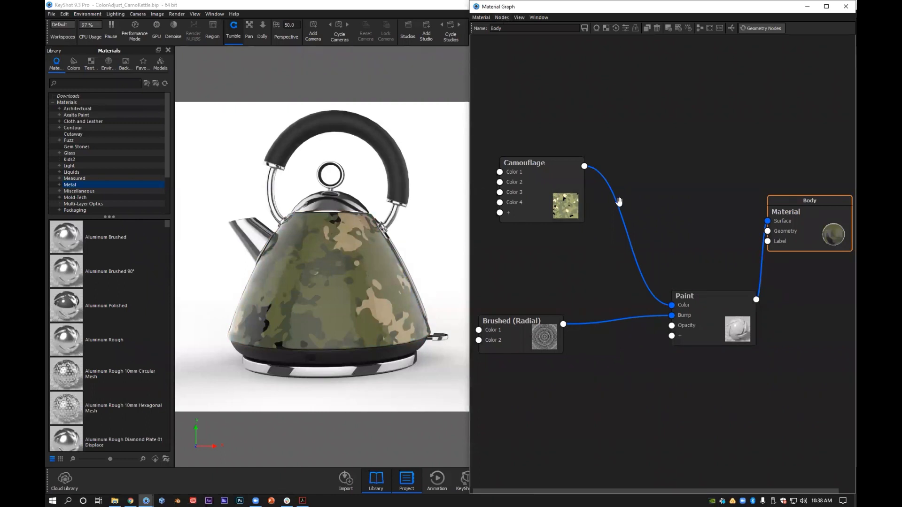
pyautogui.click(626, 230)
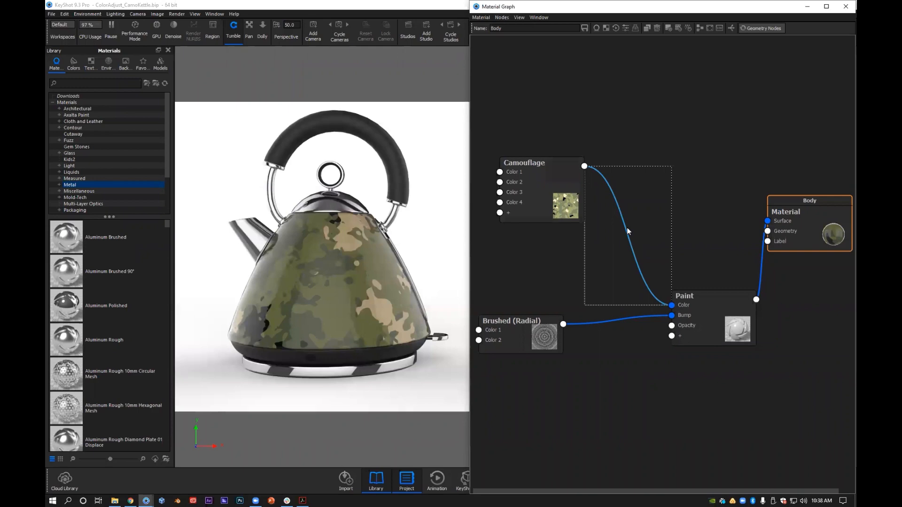
pyautogui.rightClick(627, 228)
pyautogui.moveTo(632, 230)
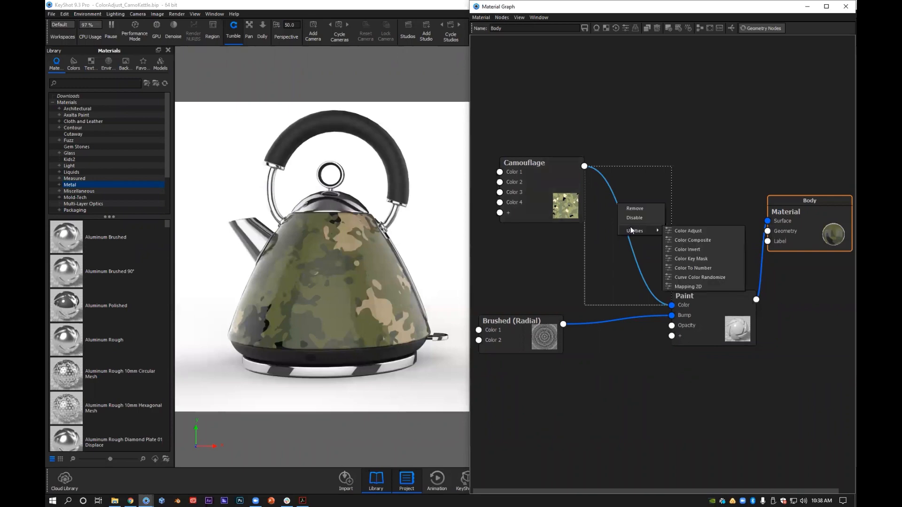
pyautogui.click(676, 230)
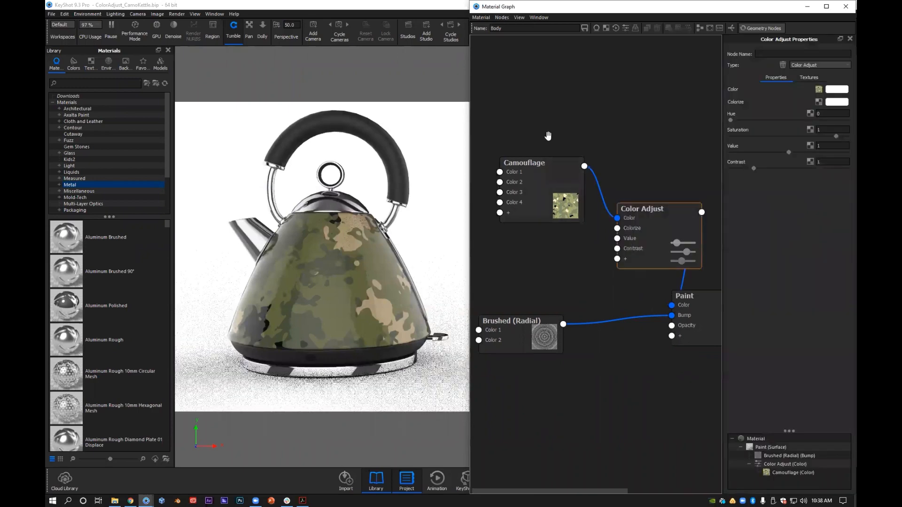
pyautogui.moveTo(548, 193); pyautogui.dragTo(547, 138)
pyautogui.moveTo(641, 246); pyautogui.dragTo(563, 262)
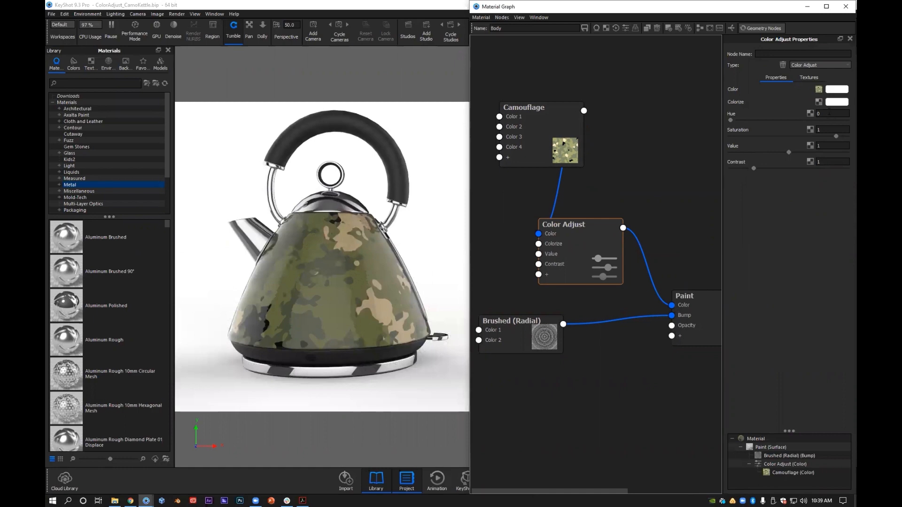
# - Try out a red tint for the Color Adjust node's Colorize color and cancel it
pyautogui.click(837, 102)
pyautogui.click(810, 73)
pyautogui.moveTo(810, 73); pyautogui.dragTo(820, 74)
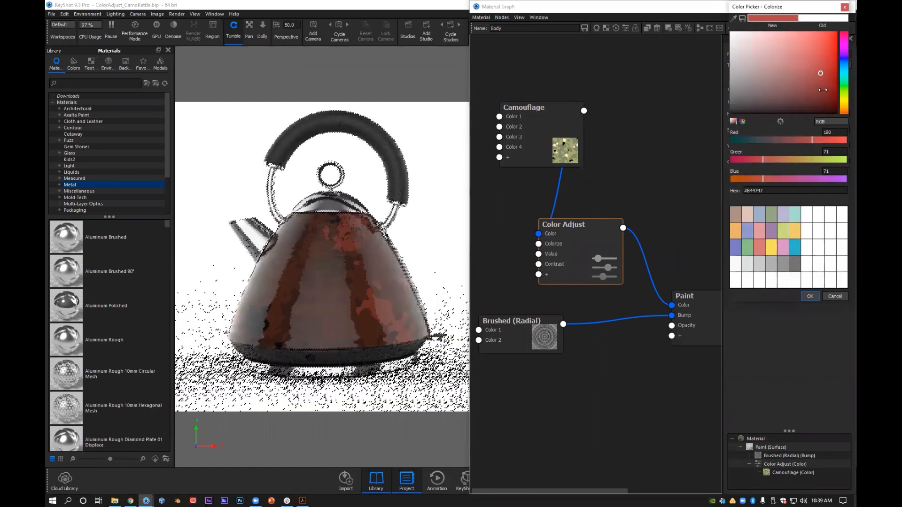
pyautogui.click(843, 96)
pyautogui.click(844, 105)
pyautogui.moveTo(773, 102)
pyautogui.mouseDown()
pyautogui.moveTo(756, 116)
pyautogui.moveTo(793, 107)
pyautogui.moveTo(817, 59)
pyautogui.mouseUp()
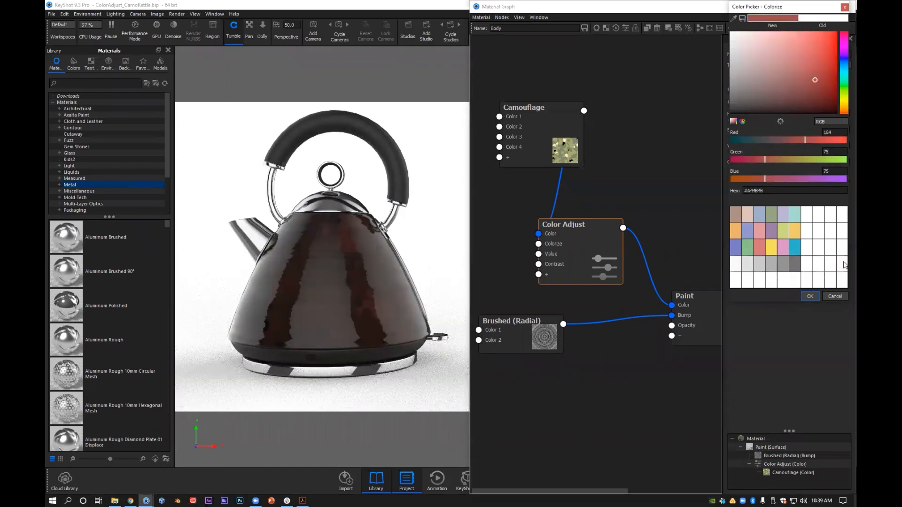
pyautogui.click(840, 297)
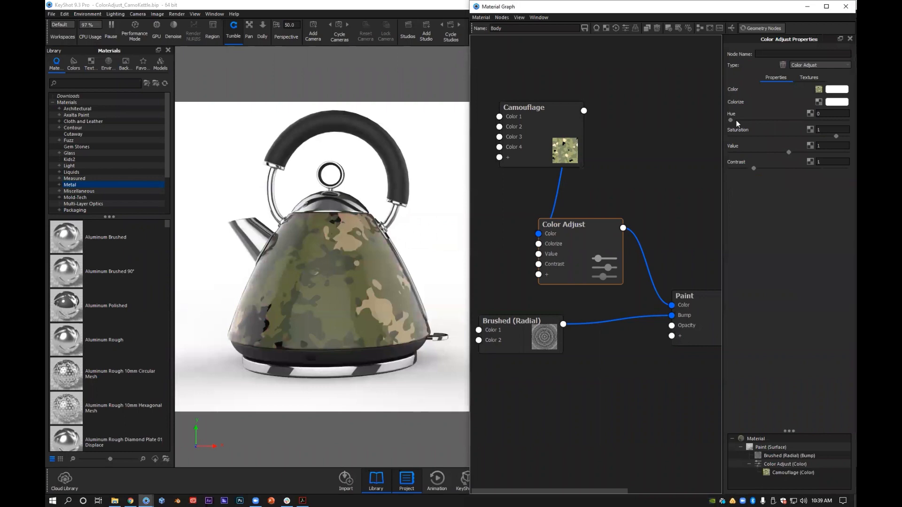
# - Set the Color Adjust node's Hue to 0.418 and Saturation to 1.1
pyautogui.moveTo(737, 122); pyautogui.dragTo(820, 122)
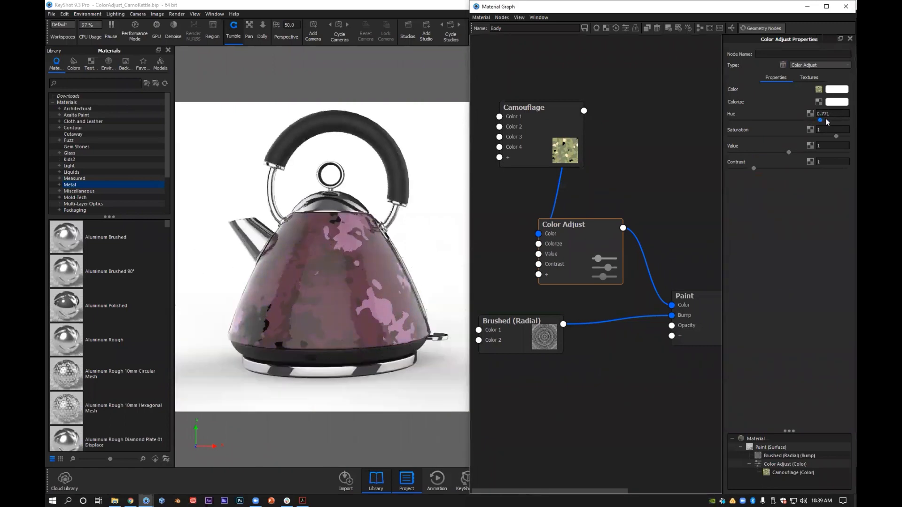
pyautogui.click(824, 120)
pyautogui.click(796, 120)
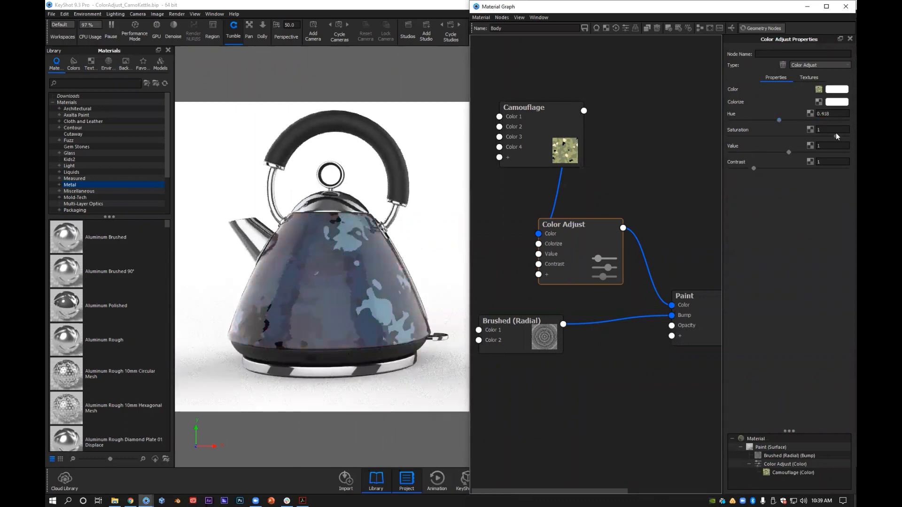
pyautogui.click(730, 136)
# - Raise the Color Adjust node's Value to 1.666 and Contrast to 2.51
pyautogui.moveTo(792, 149); pyautogui.dragTo(788, 151)
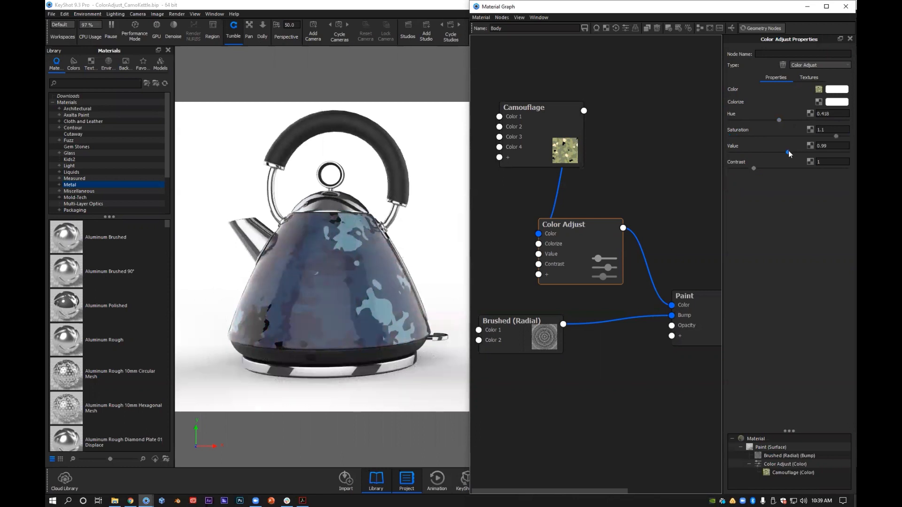
pyautogui.click(827, 154)
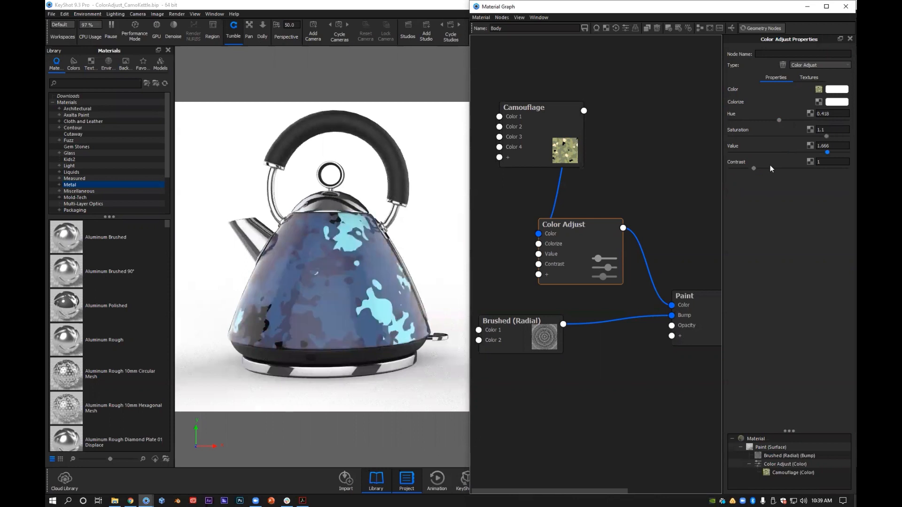
pyautogui.click(813, 173)
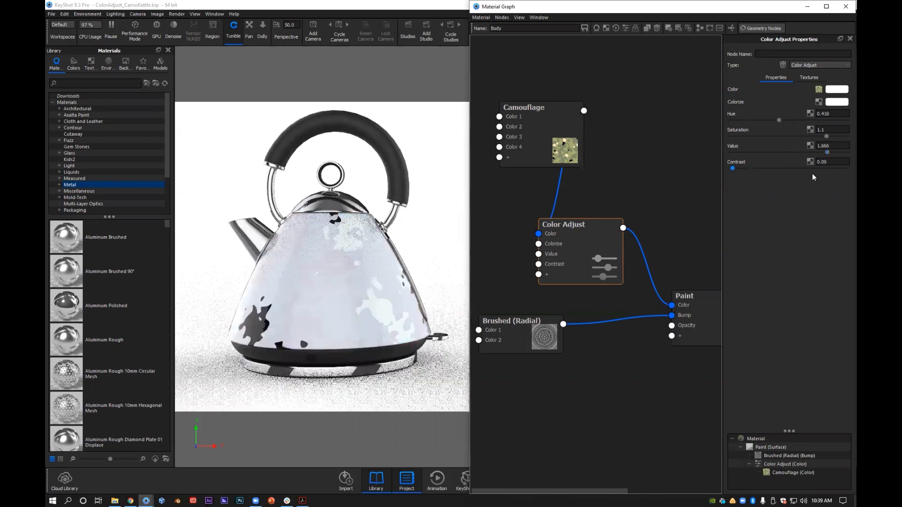
pyautogui.moveTo(815, 63); pyautogui.dragTo(788, 71)
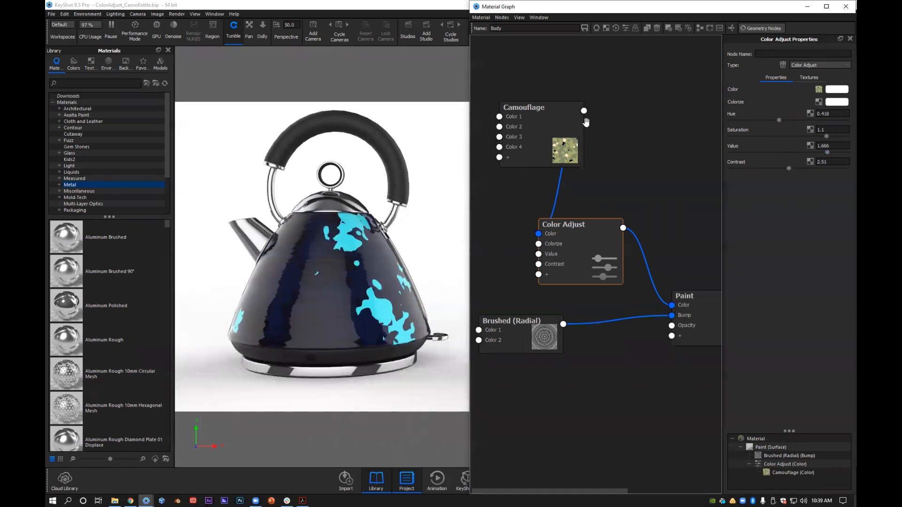
# - Rearrange the Camouflage, Color Adjust and Paint nodes so that Color Adjust sits between the other two
pyautogui.moveTo(595, 242); pyautogui.dragTo(648, 196)
pyautogui.moveTo(540, 111); pyautogui.dragTo(537, 84)
pyautogui.moveTo(623, 220); pyautogui.dragTo(595, 242)
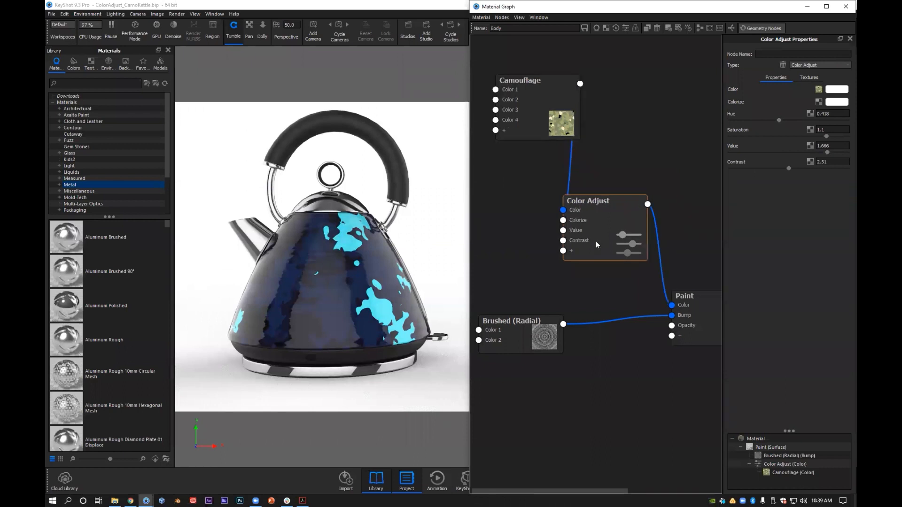
pyautogui.moveTo(686, 318); pyautogui.dragTo(655, 325)
pyautogui.moveTo(607, 206)
pyautogui.mouseDown()
pyautogui.moveTo(570, 219)
pyautogui.moveTo(597, 209)
pyautogui.moveTo(602, 191)
pyautogui.mouseUp()
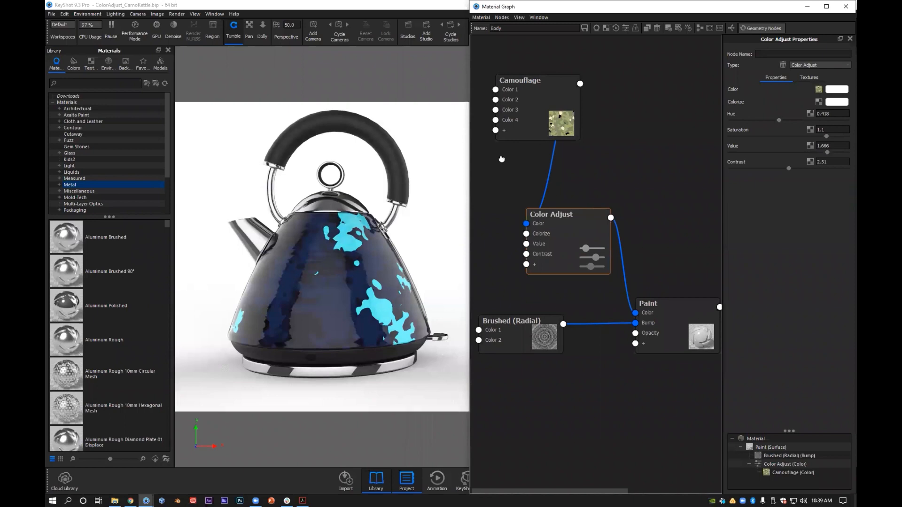
pyautogui.moveTo(550, 103); pyautogui.dragTo(511, 151)
pyautogui.moveTo(628, 238); pyautogui.dragTo(650, 232)
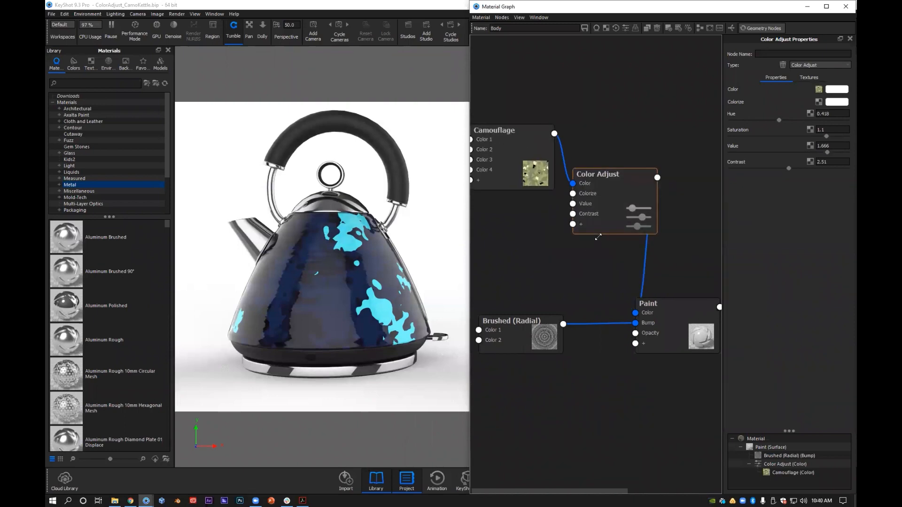
# - Pause the kettle scene's real-time rendering and switch to the Coffee_Cup_MaterialGraph.bip scene window
pyautogui.click(111, 36)
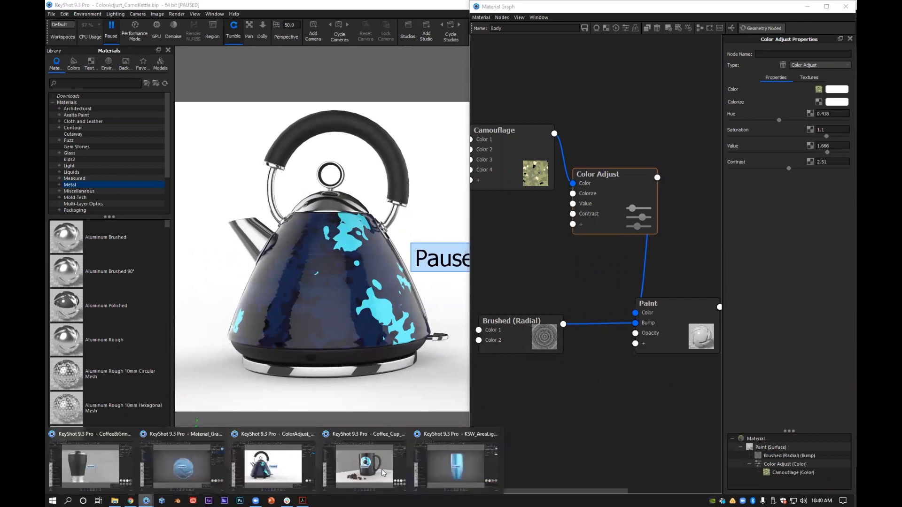
pyautogui.click(383, 471)
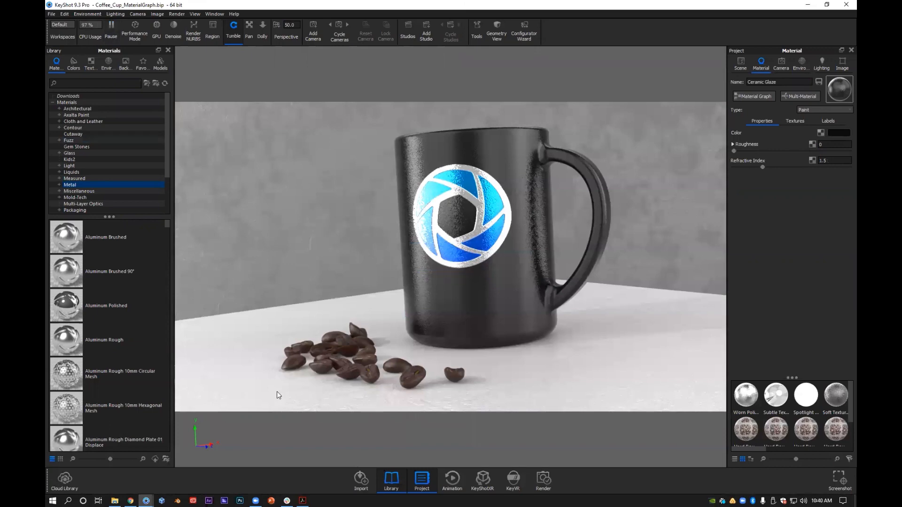
pyautogui.moveTo(146, 501)
pyautogui.moveTo(297, 471)
# - Orbit the mug, open its Ceramic Glaze material graph and frame the mug beside it
pyautogui.moveTo(360, 228); pyautogui.dragTo(415, 241)
pyautogui.moveTo(560, 191); pyautogui.dragTo(518, 214)
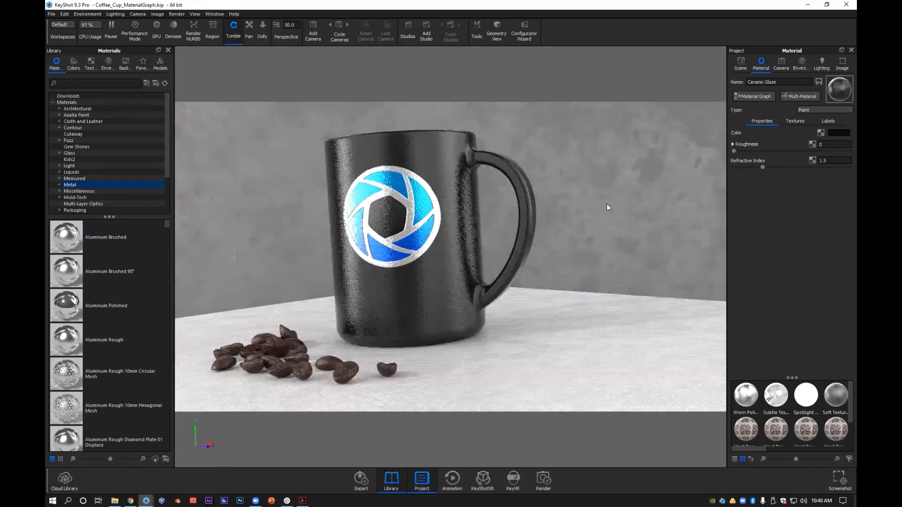
pyautogui.rightClick(361, 221)
pyautogui.click(351, 240)
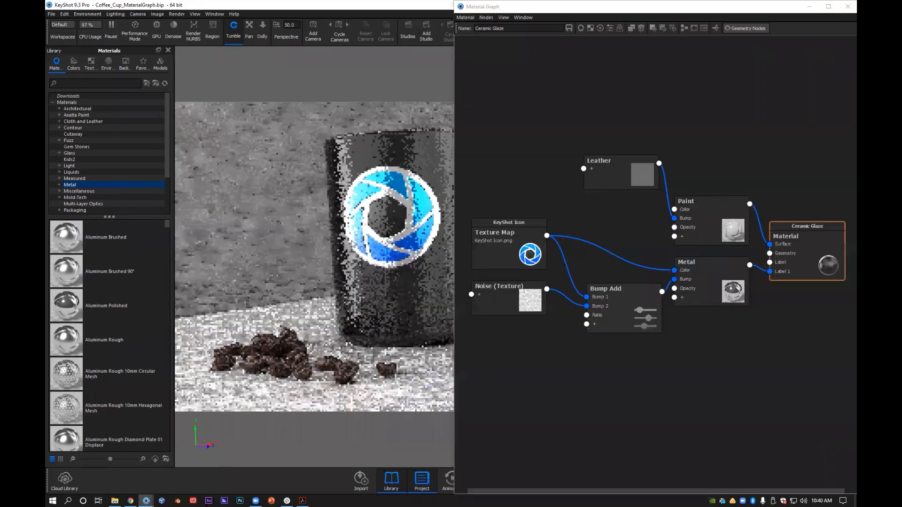
pyautogui.moveTo(350, 242); pyautogui.dragTo(388, 235, button='middle')
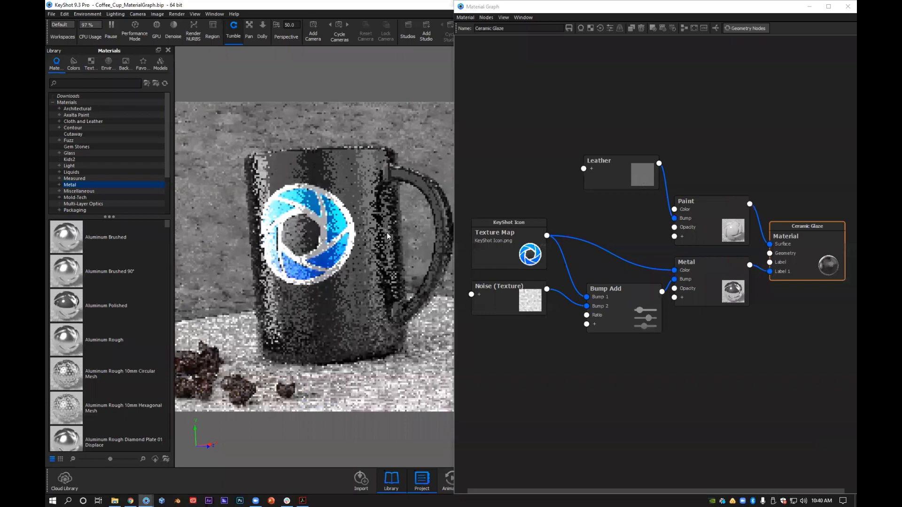
pyautogui.scroll(2, 388, 236)
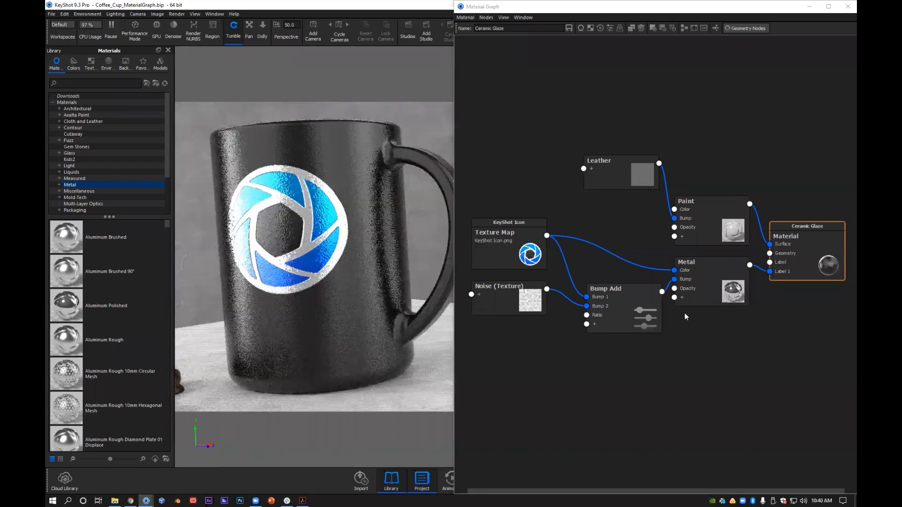
# - Reposition the mug's graph nodes, grouping the KeyShot Icon texture, Noise and Bump Add below the Metal label
pyautogui.moveTo(777, 334); pyautogui.dragTo(503, 142)
pyautogui.moveTo(795, 256); pyautogui.dragTo(788, 211, button='middle')
pyautogui.moveTo(693, 296); pyautogui.dragTo(706, 298, button='middle')
pyautogui.moveTo(620, 331); pyautogui.dragTo(611, 313)
pyautogui.moveTo(513, 200); pyautogui.dragTo(523, 251)
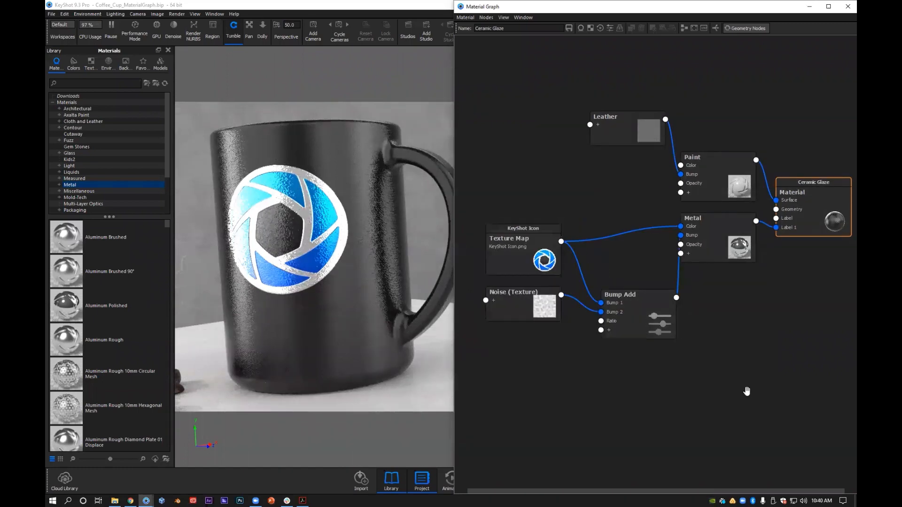
pyautogui.moveTo(668, 331); pyautogui.dragTo(653, 313)
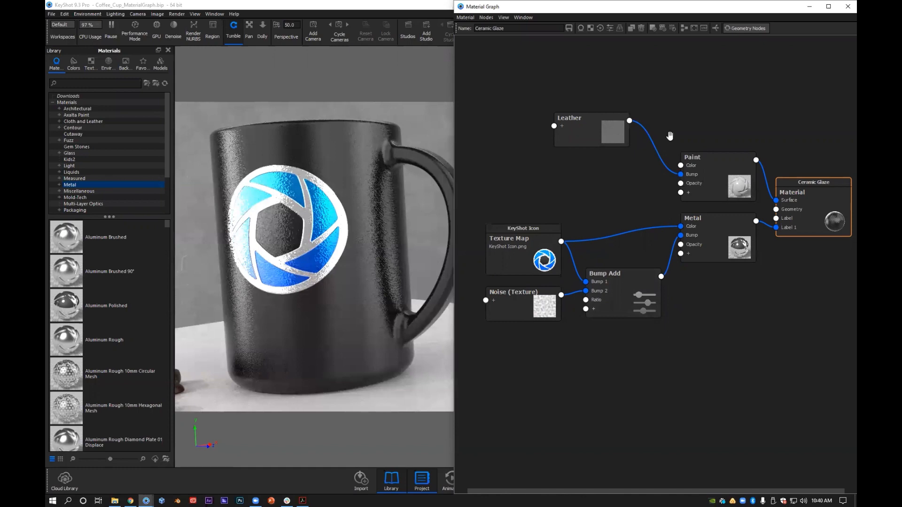
# - Move the Leather and Paint nodes above the label branch and space out the Texture Map, Metal and Noise nodes
pyautogui.moveTo(706, 184); pyautogui.dragTo(694, 120)
pyautogui.moveTo(583, 132); pyautogui.dragTo(582, 80)
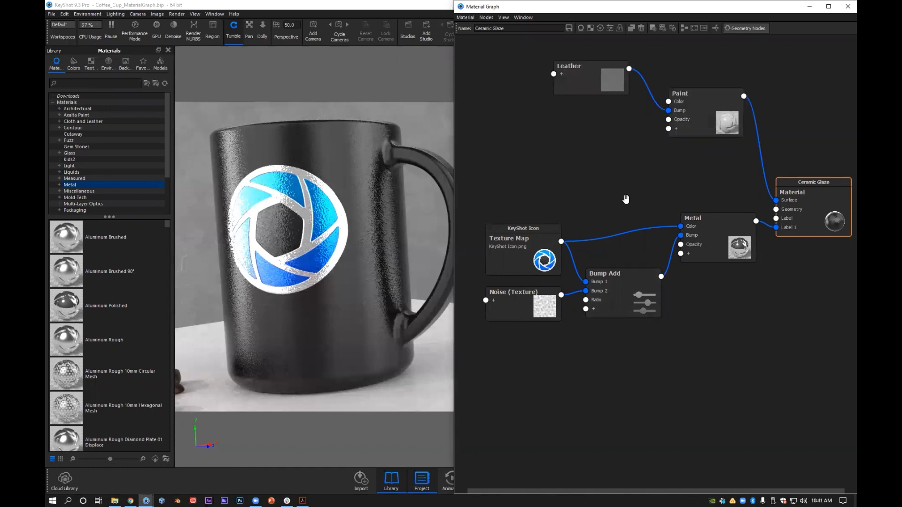
pyautogui.moveTo(694, 120); pyautogui.dragTo(698, 128)
pyautogui.moveTo(541, 252); pyautogui.dragTo(540, 196)
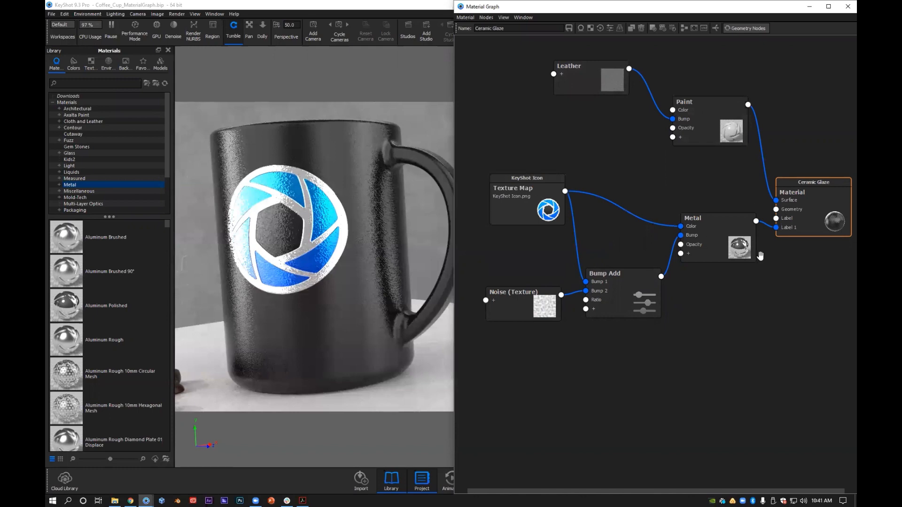
pyautogui.moveTo(722, 218); pyautogui.dragTo(724, 232)
pyautogui.hotkey('ctrl', 'z')
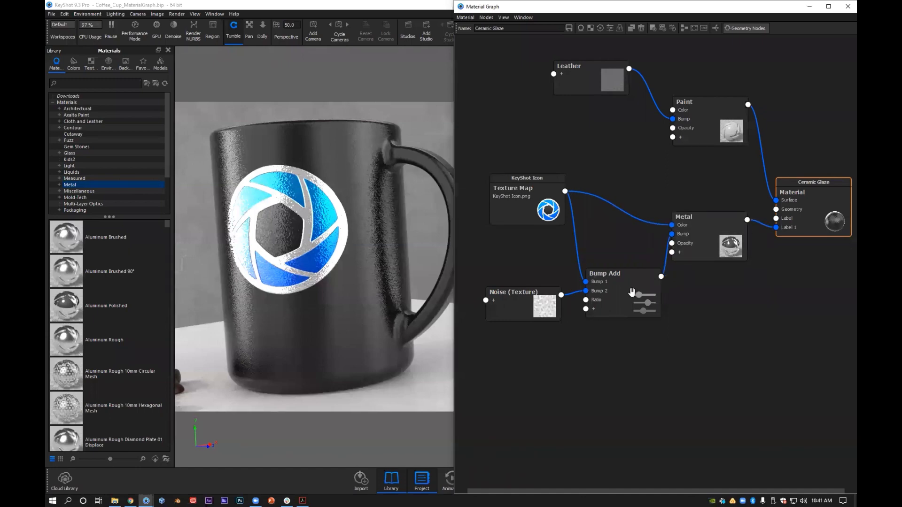
pyautogui.hotkey('ctrl', 'z')
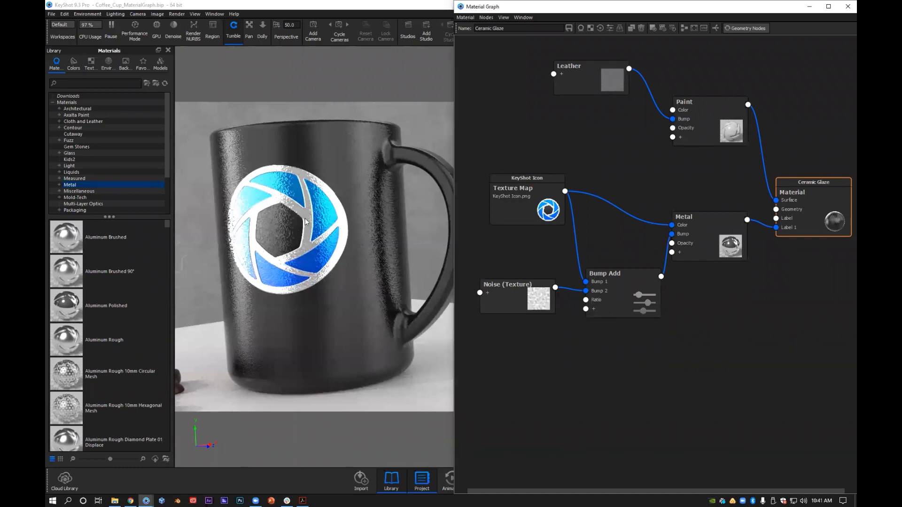
pyautogui.moveTo(710, 234); pyautogui.dragTo(707, 234)
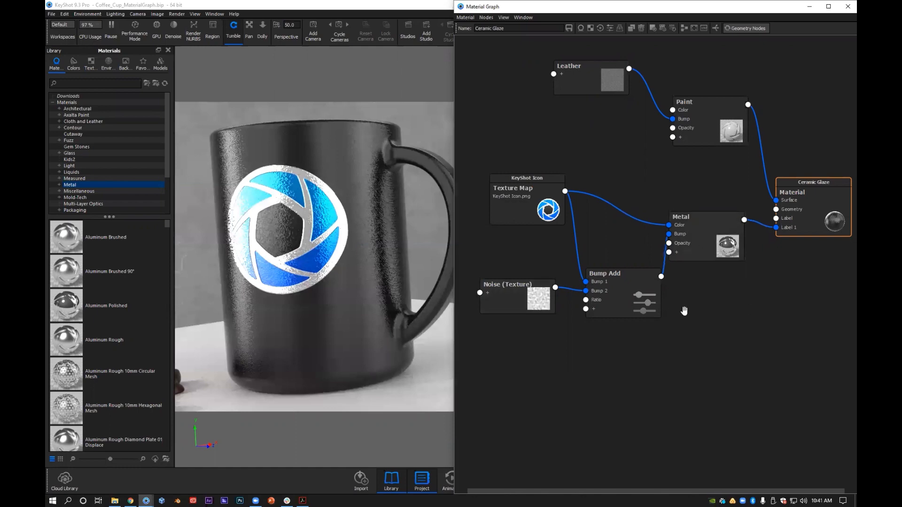
# - Move the Texture Map, Noise, Bump Add and Metal nodes down together and disconnect Metal from the material's Label 1 input
pyautogui.moveTo(699, 220); pyautogui.dragTo(722, 377)
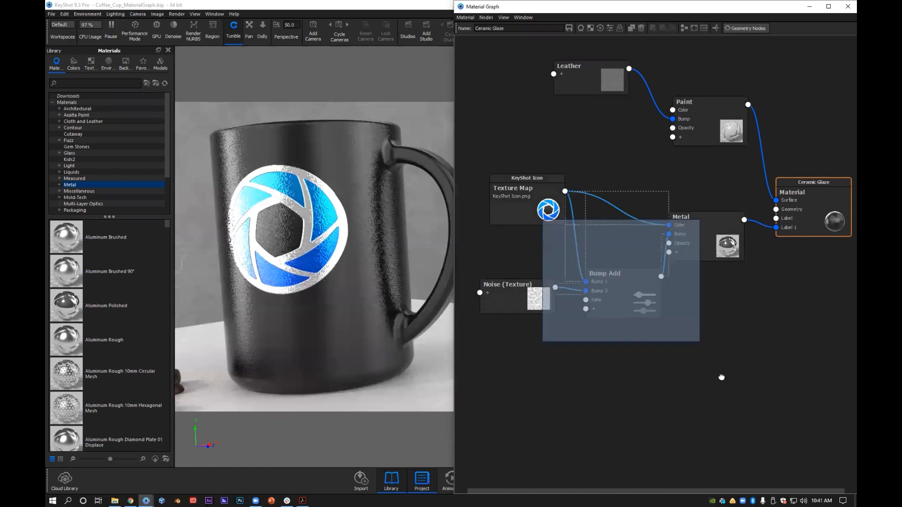
pyautogui.moveTo(714, 259); pyautogui.dragTo(721, 377)
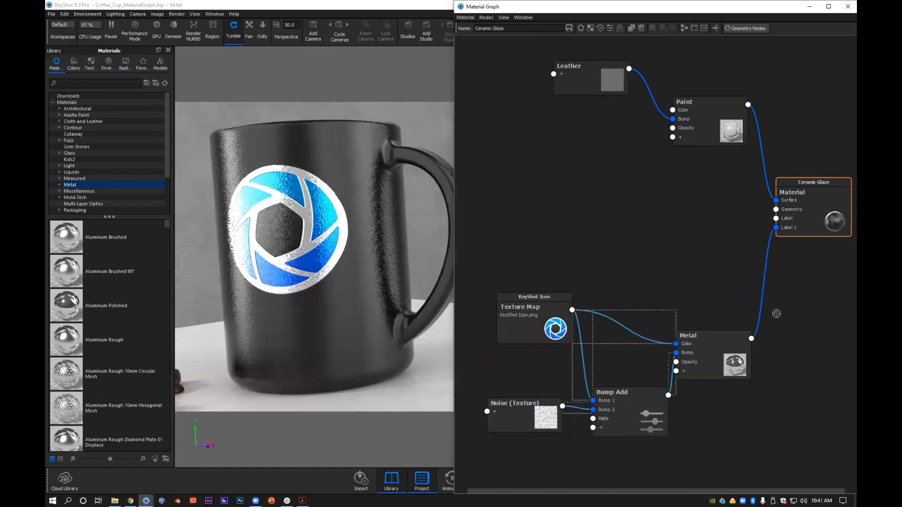
pyautogui.moveTo(776, 228); pyautogui.dragTo(774, 327)
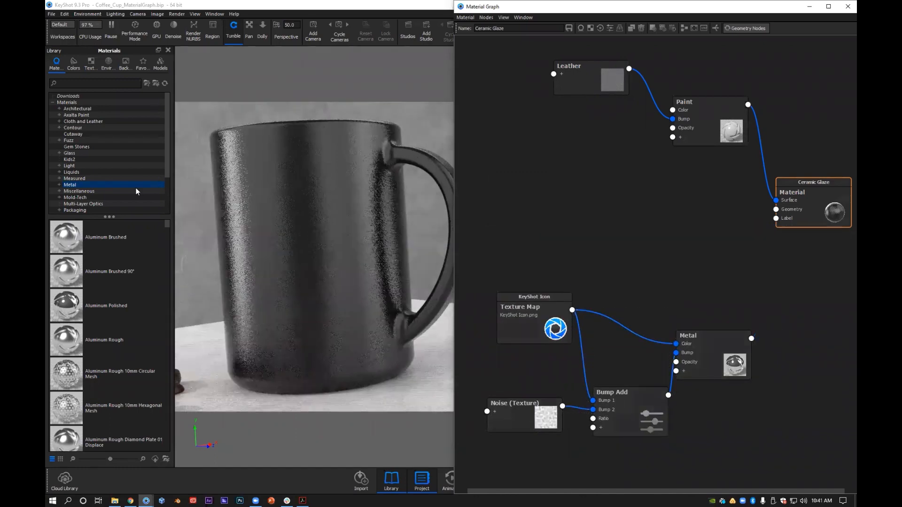
# - Apply the KeyShot Icon texture from the Labels library to the mug as a new label
pyautogui.click(89, 68)
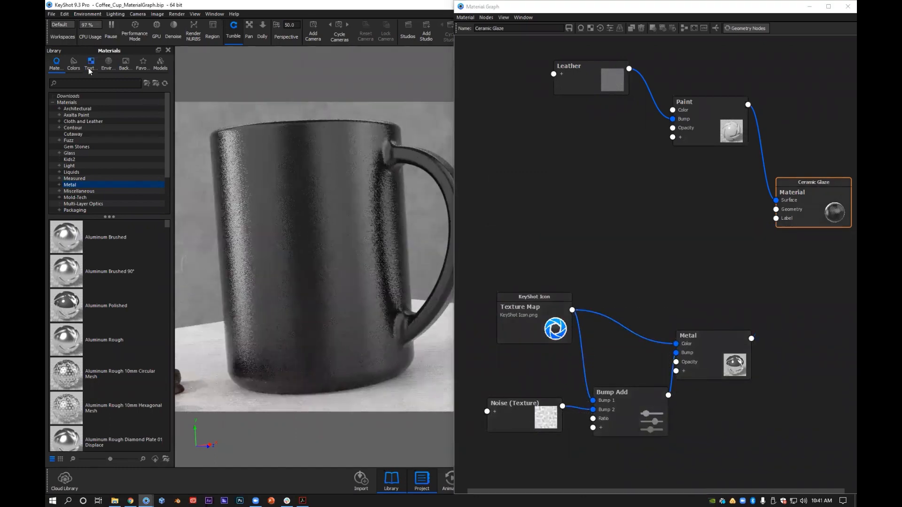
pyautogui.click(91, 134)
pyautogui.moveTo(63, 233)
pyautogui.mouseDown()
pyautogui.moveTo(93, 242)
pyautogui.moveTo(258, 231)
pyautogui.mouseUp()
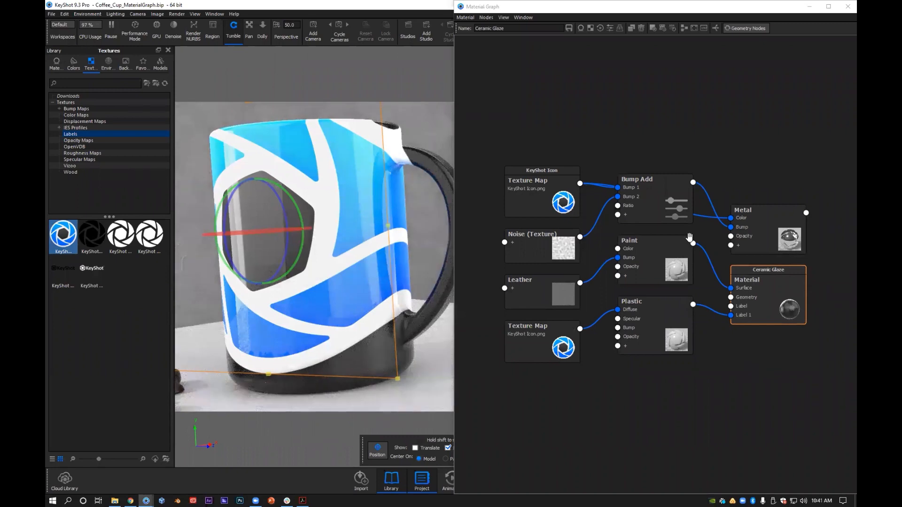
# - Scale the new label's texture map to 1.575 in wide and move it slightly lower on the mug's front
pyautogui.click(588, 220)
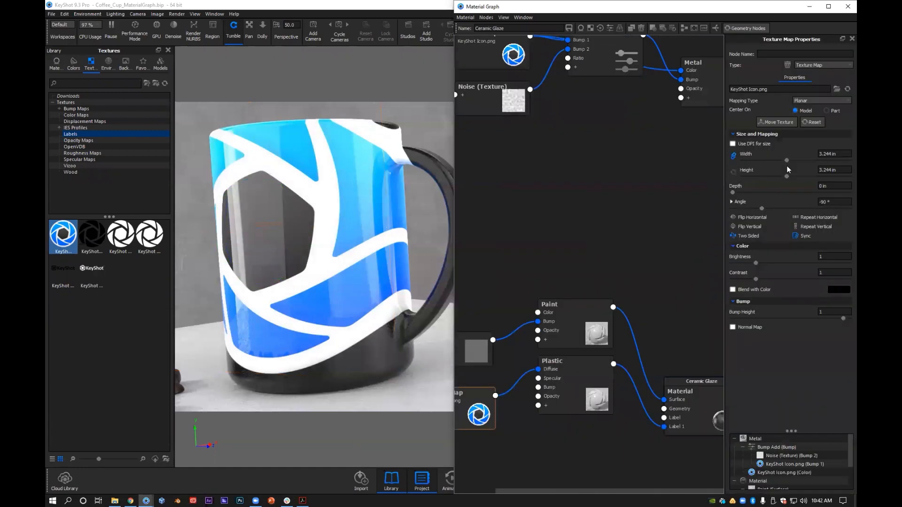
pyautogui.moveTo(773, 163); pyautogui.dragTo(764, 161)
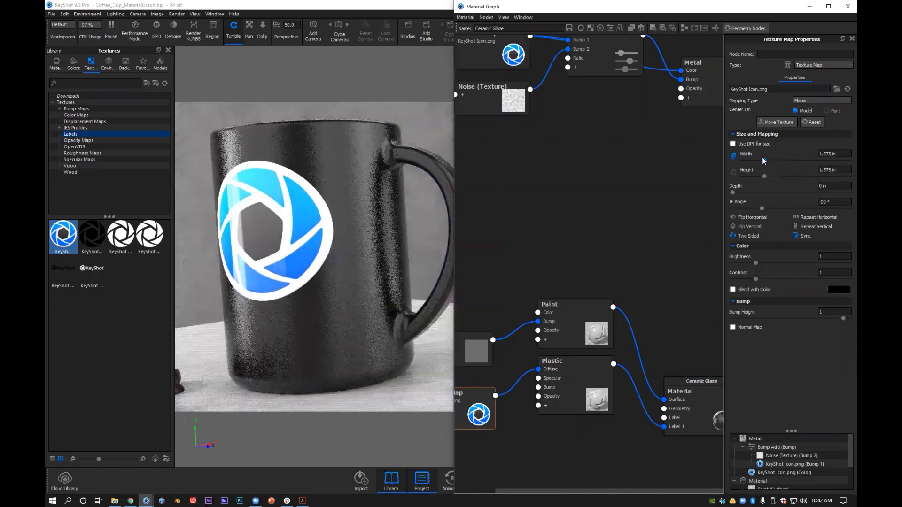
pyautogui.click(775, 123)
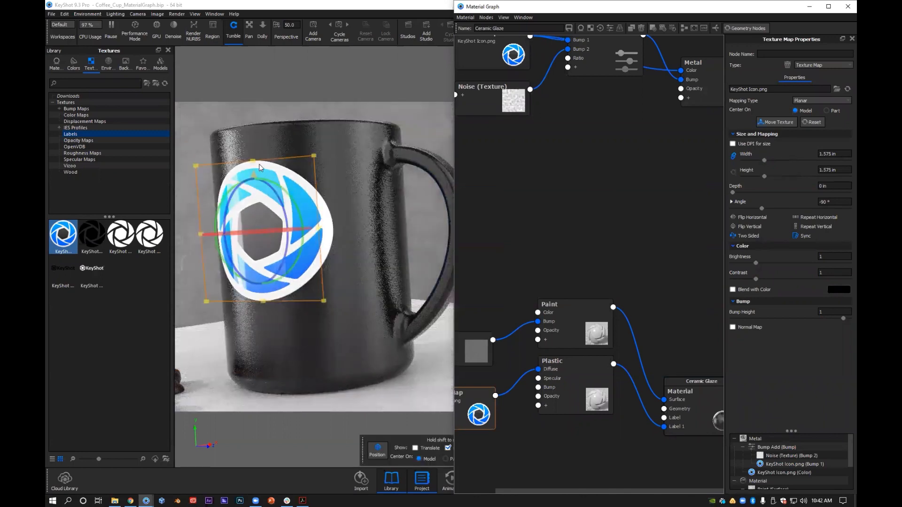
pyautogui.click(253, 180)
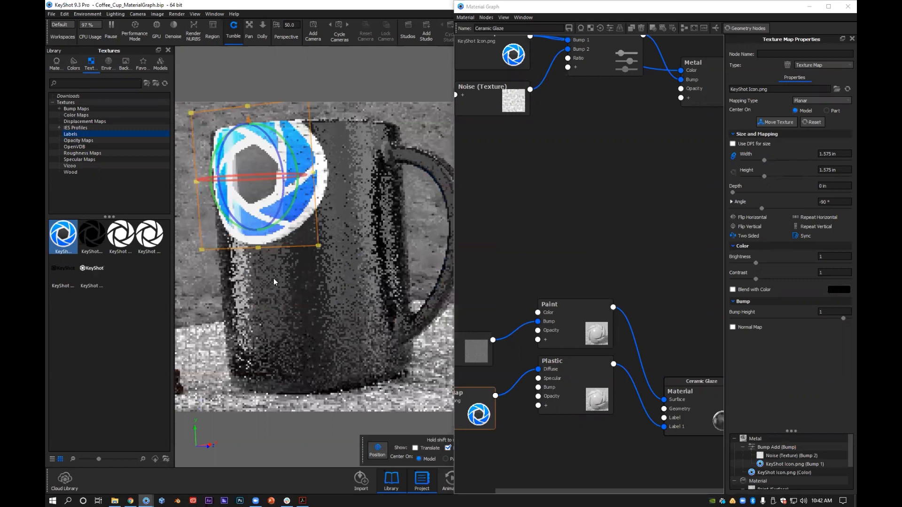
pyautogui.click(267, 245)
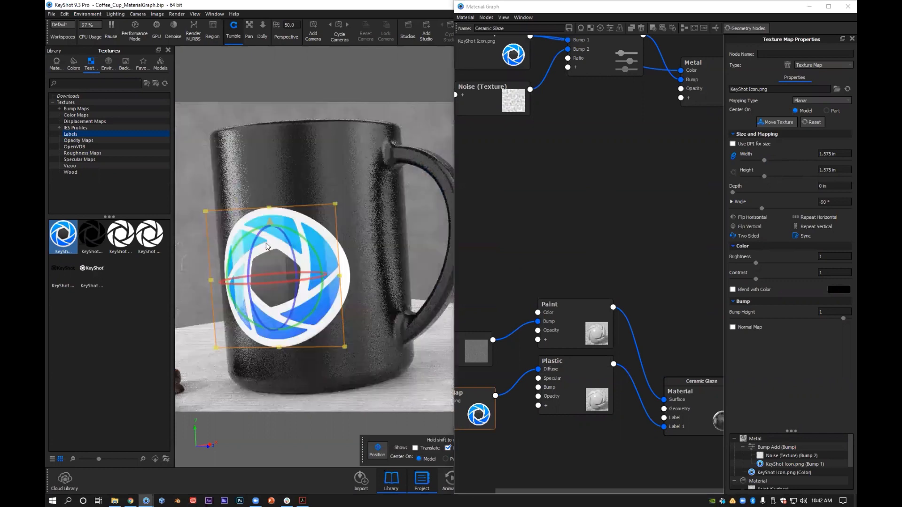
pyautogui.click(265, 268)
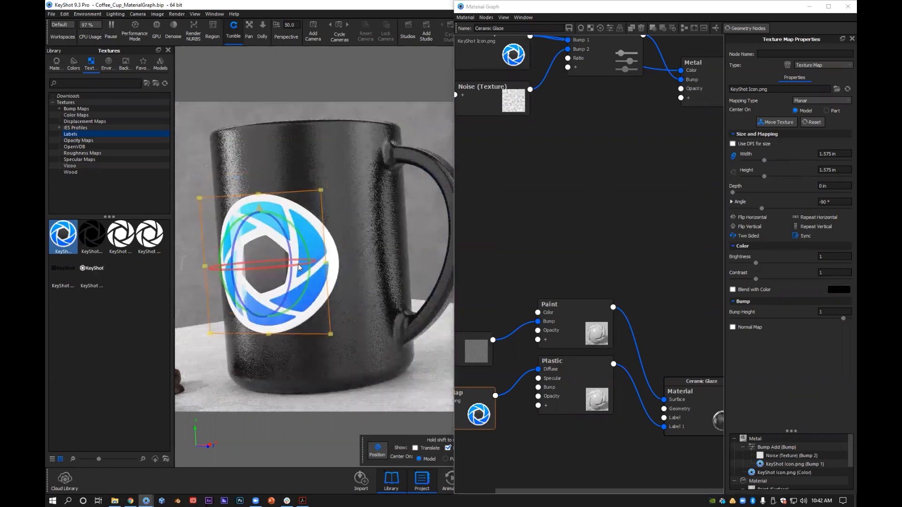
pyautogui.click(292, 268)
pyautogui.press('Return')
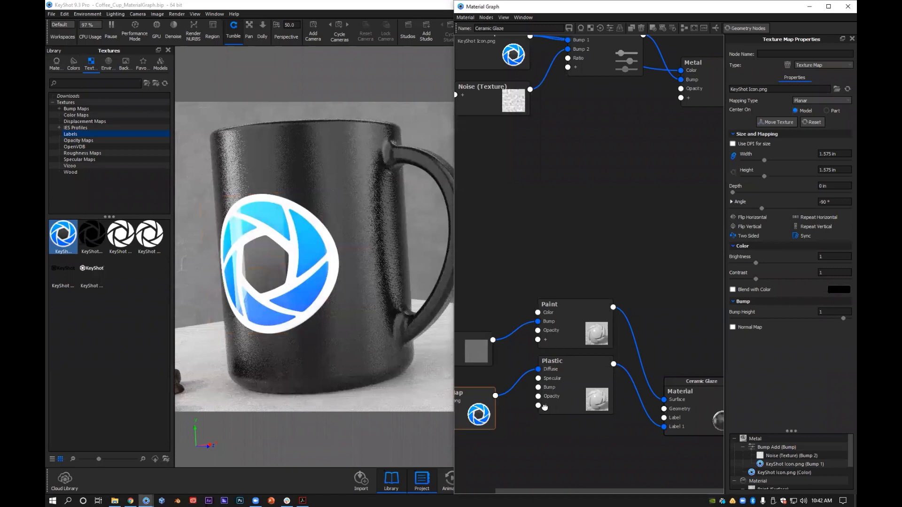
# - Rearrange the Plastic, Material, Paint, Leather and KeyShot Icon Texture Map nodes so the new label branch sits below the paint
pyautogui.moveTo(573, 371); pyautogui.dragTo(600, 422)
pyautogui.moveTo(690, 395); pyautogui.dragTo(681, 342)
pyautogui.moveTo(569, 319); pyautogui.dragTo(559, 260)
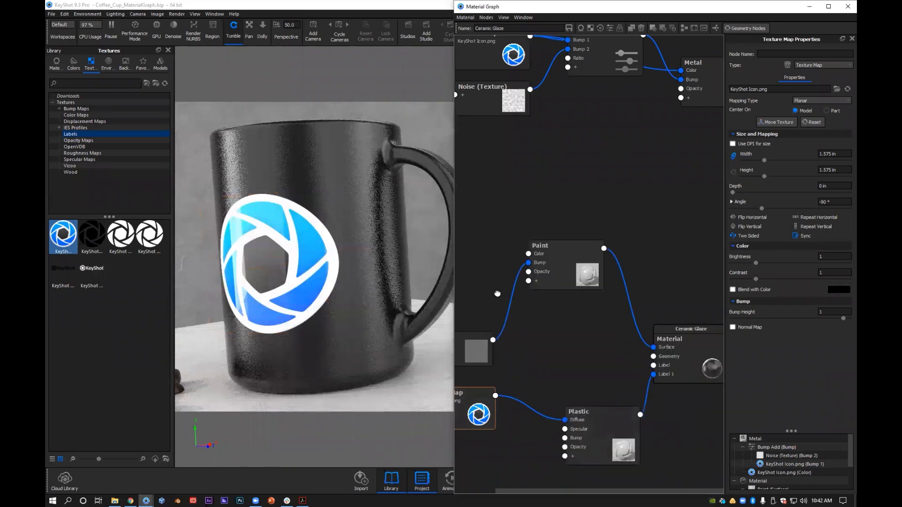
pyautogui.moveTo(480, 355)
pyautogui.mouseDown()
pyautogui.moveTo(493, 279)
pyautogui.moveTo(513, 250)
pyautogui.moveTo(574, 225)
pyautogui.mouseUp()
pyautogui.moveTo(667, 330); pyautogui.dragTo(645, 288)
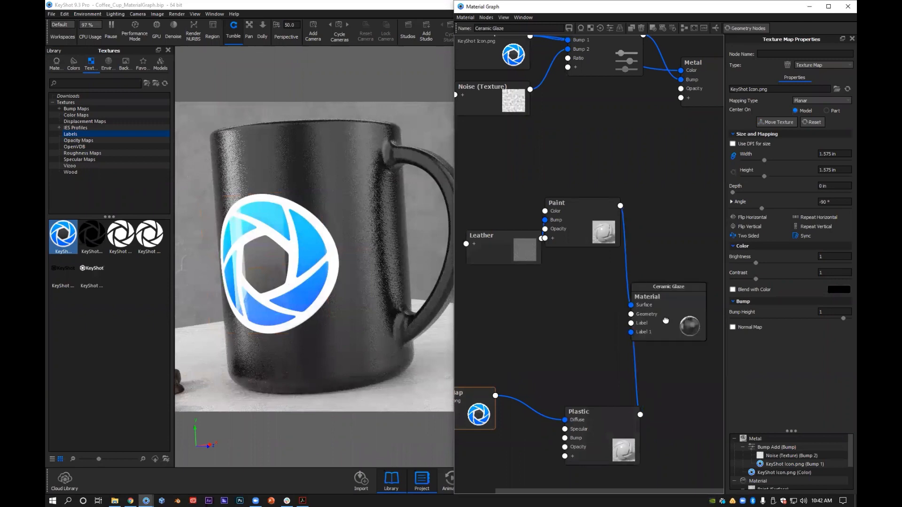
pyautogui.moveTo(578, 411); pyautogui.dragTo(603, 364)
pyautogui.moveTo(623, 412); pyautogui.dragTo(603, 428)
pyautogui.moveTo(536, 358); pyautogui.dragTo(521, 355)
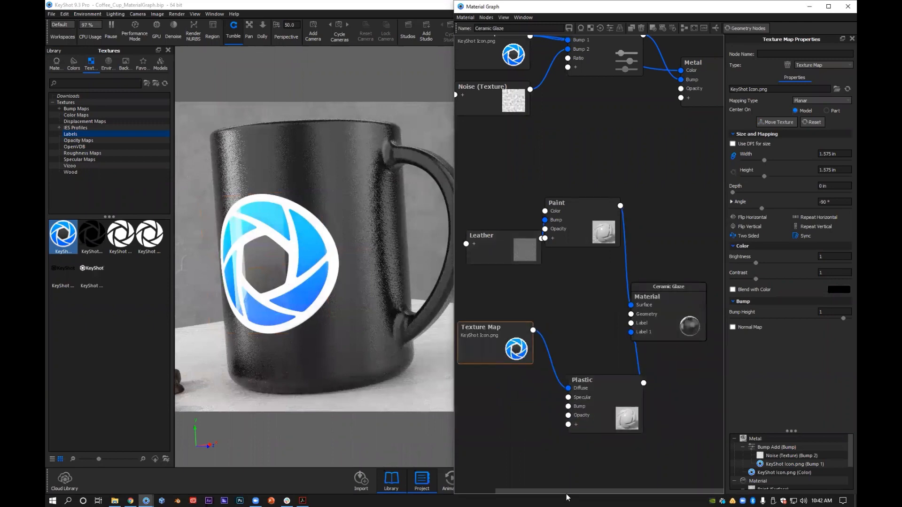
# - Change the label's Plastic node to the Metal material type with a roughness of 0.0525
pyautogui.click(618, 398)
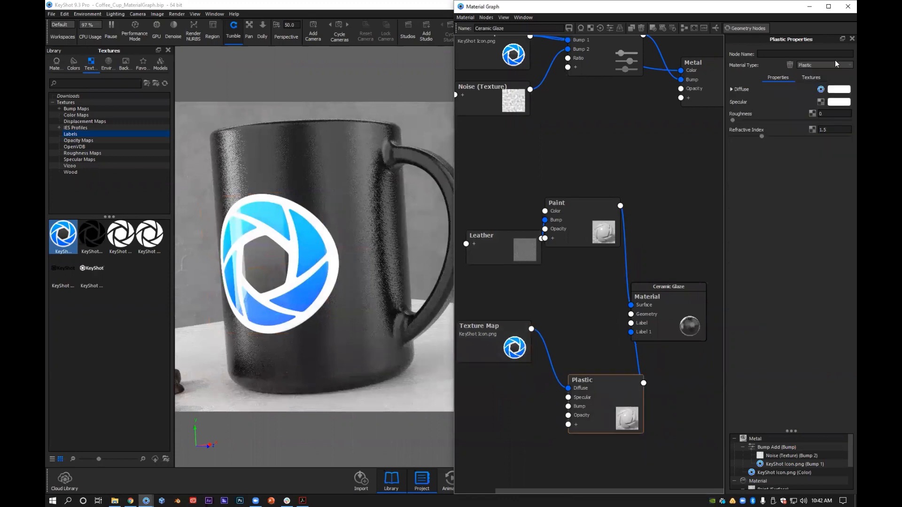
pyautogui.click(836, 65)
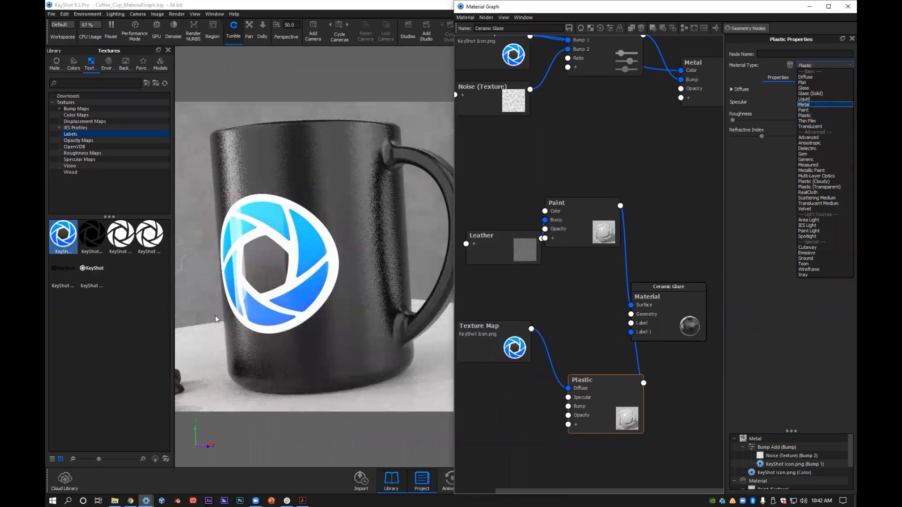
pyautogui.press('Return')
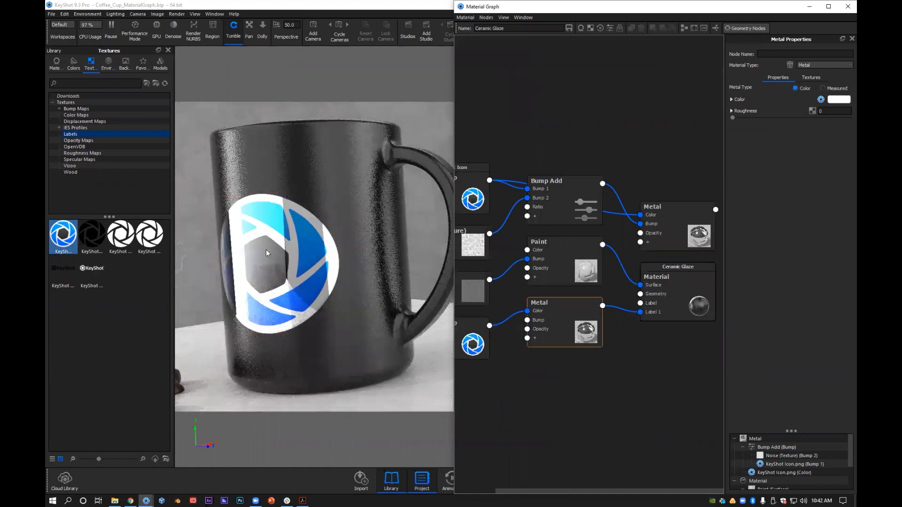
pyautogui.moveTo(731, 117); pyautogui.dragTo(748, 120)
pyautogui.click(753, 119)
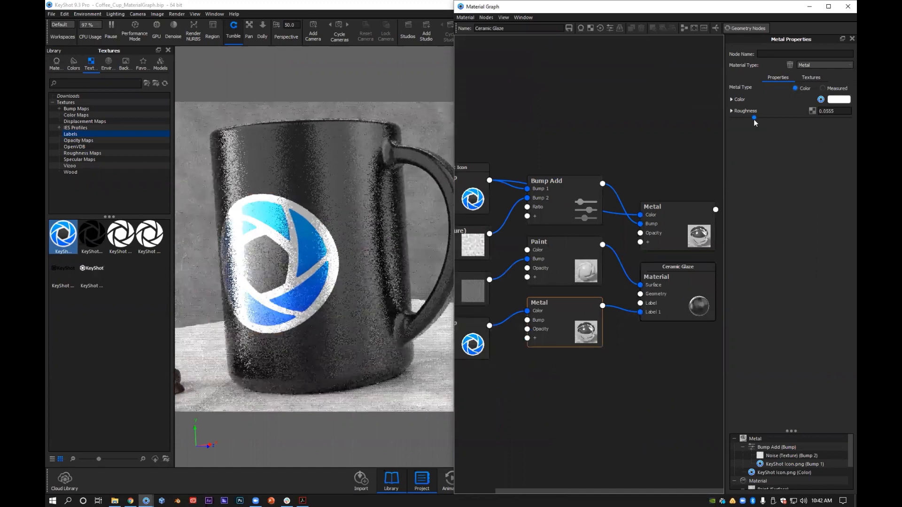
pyautogui.moveTo(754, 121); pyautogui.dragTo(753, 121)
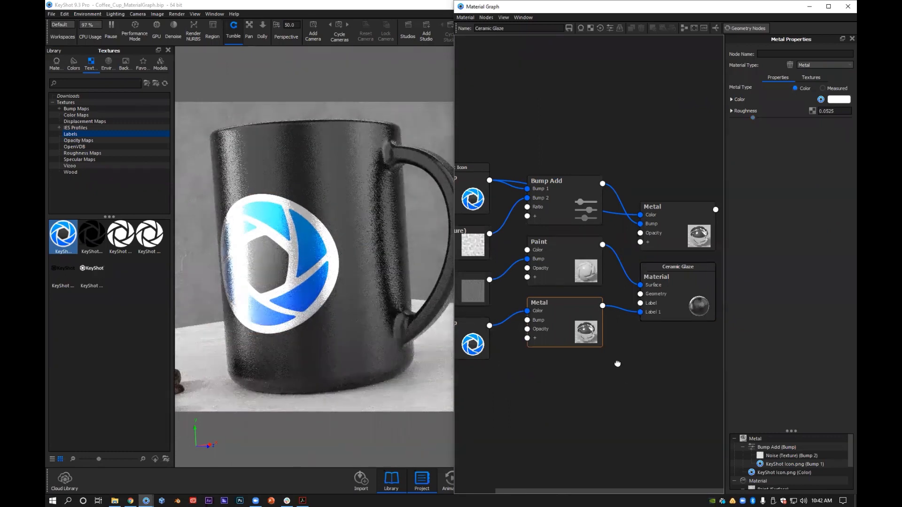
# - Move the label's Metal and Texture Map nodes clear of the others and also connect the texture to Metal's Bump input
pyautogui.moveTo(572, 339); pyautogui.dragTo(618, 364)
pyautogui.moveTo(478, 349); pyautogui.dragTo(573, 346)
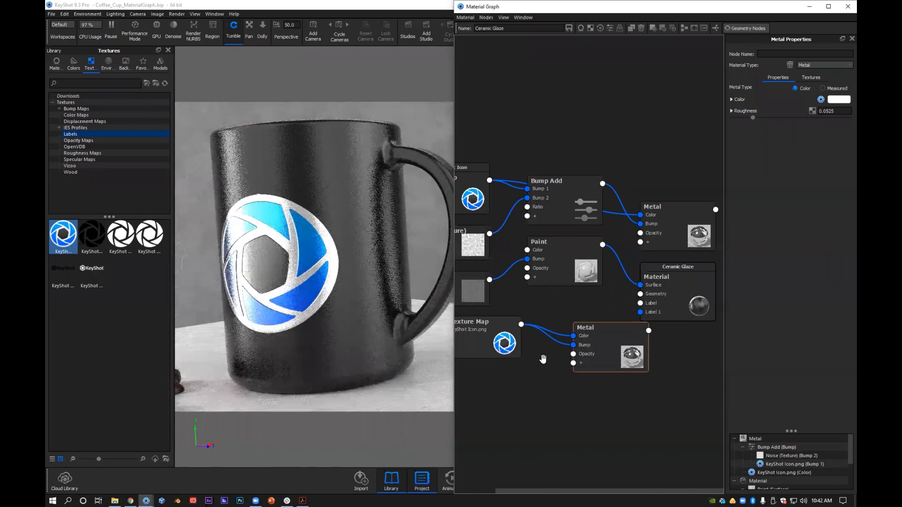
pyautogui.moveTo(521, 325); pyautogui.dragTo(540, 328)
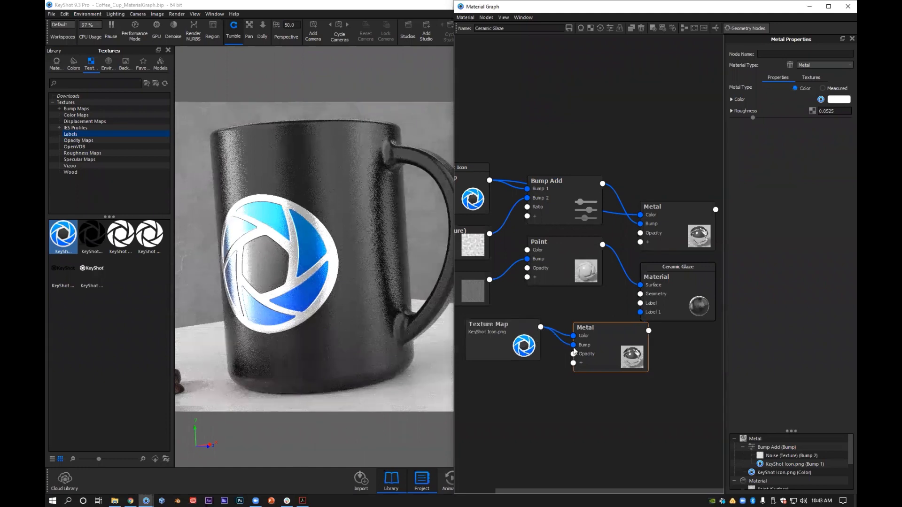
# - Align the label's Texture Map and Metal nodes side by side below the Material node, keeping both connections visible
pyautogui.moveTo(533, 345); pyautogui.dragTo(533, 337)
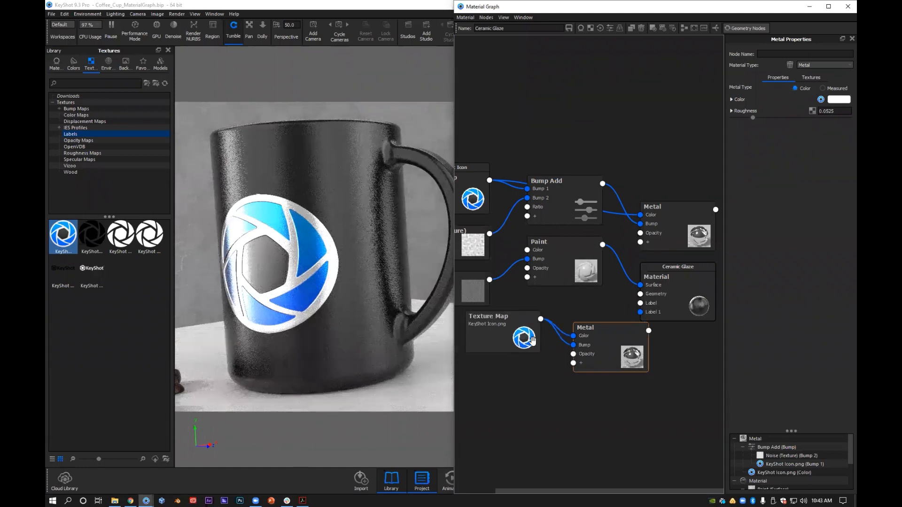
pyautogui.moveTo(592, 345); pyautogui.dragTo(599, 353)
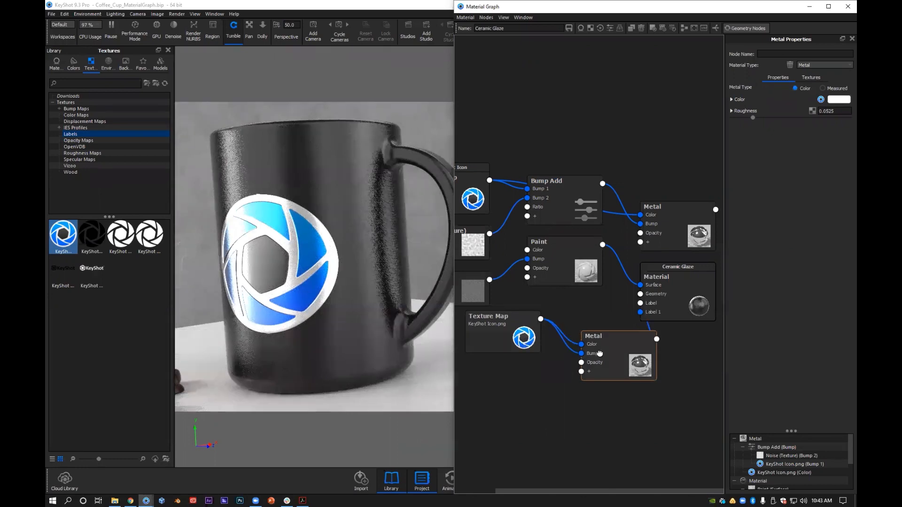
pyautogui.moveTo(525, 340); pyautogui.dragTo(515, 341)
pyautogui.moveTo(612, 352)
pyautogui.mouseDown()
pyautogui.moveTo(586, 346)
pyautogui.moveTo(615, 352)
pyautogui.mouseUp()
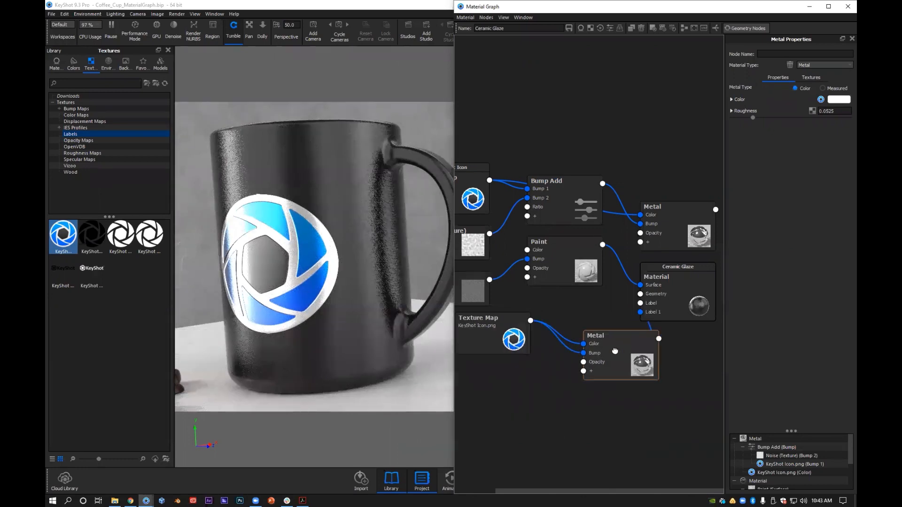
pyautogui.moveTo(519, 350); pyautogui.dragTo(528, 351)
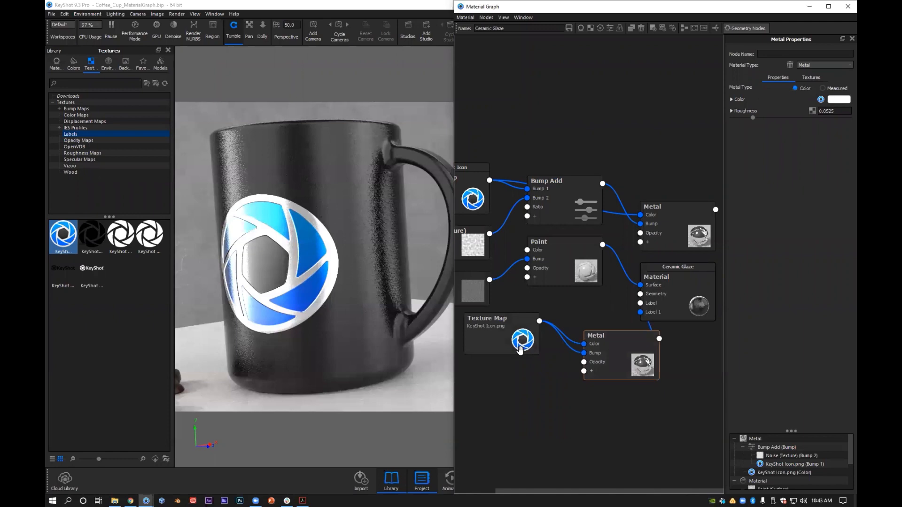
pyautogui.moveTo(511, 354); pyautogui.dragTo(518, 367)
pyautogui.moveTo(634, 370); pyautogui.dragTo(635, 366)
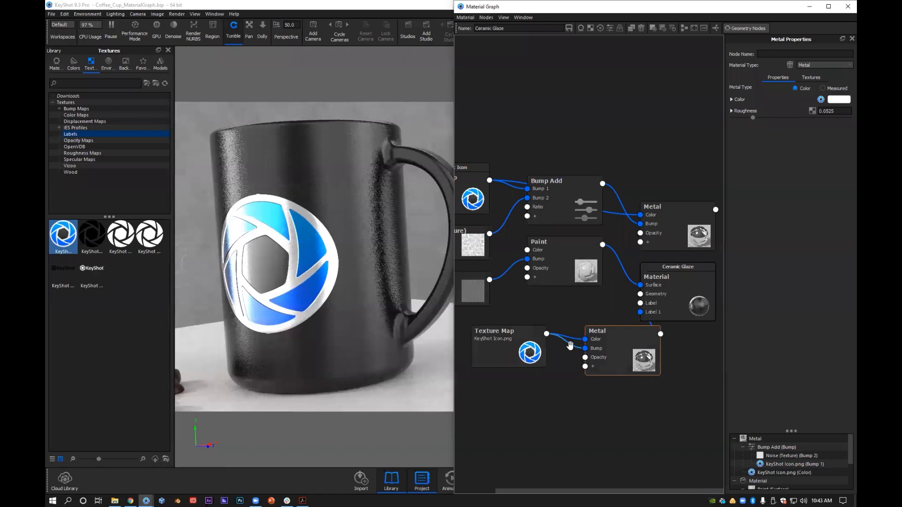
# - Insert a Bump Add utility on the label texture's bump connection and place it below the Metal node
pyautogui.click(564, 341)
pyautogui.rightClick(566, 347)
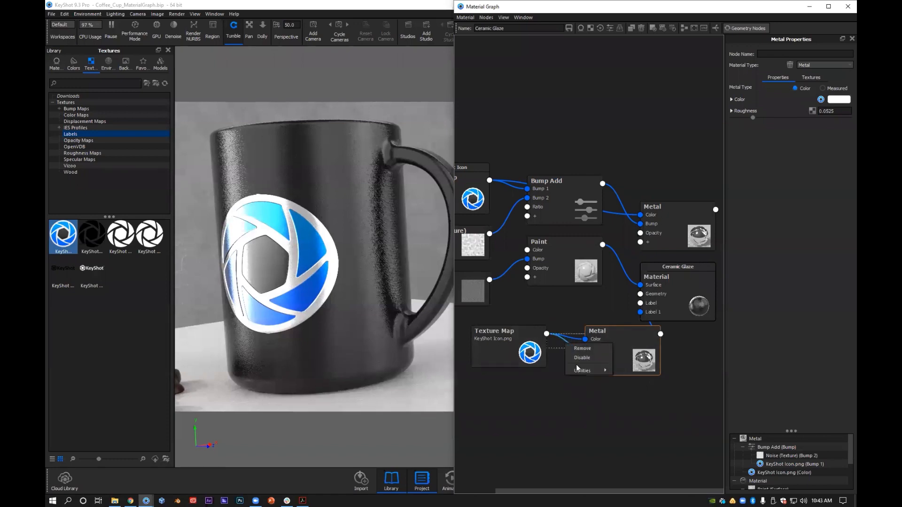
pyautogui.moveTo(583, 371)
pyautogui.click(633, 369)
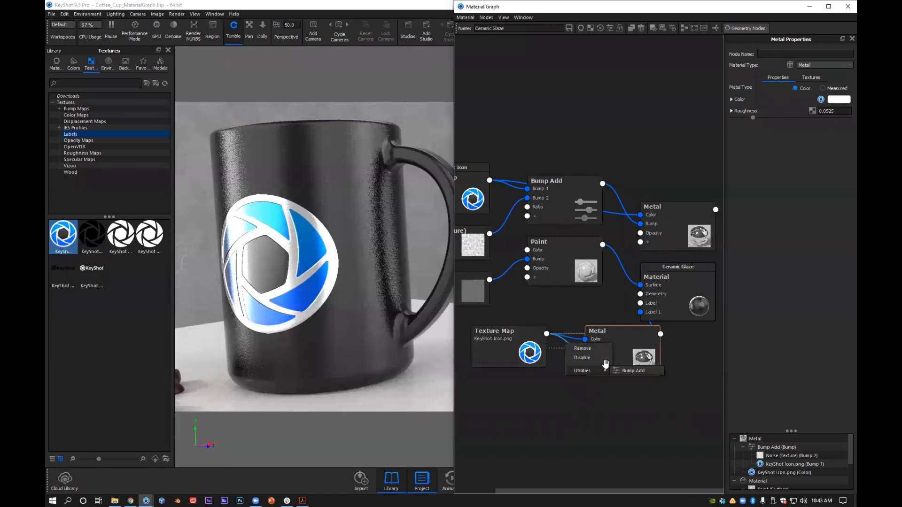
pyautogui.moveTo(597, 350); pyautogui.dragTo(599, 411)
# - Add a Noise (Fractal) texture and connect it to the new Bump Add node's Bump 2 input
pyautogui.rightClick(528, 422)
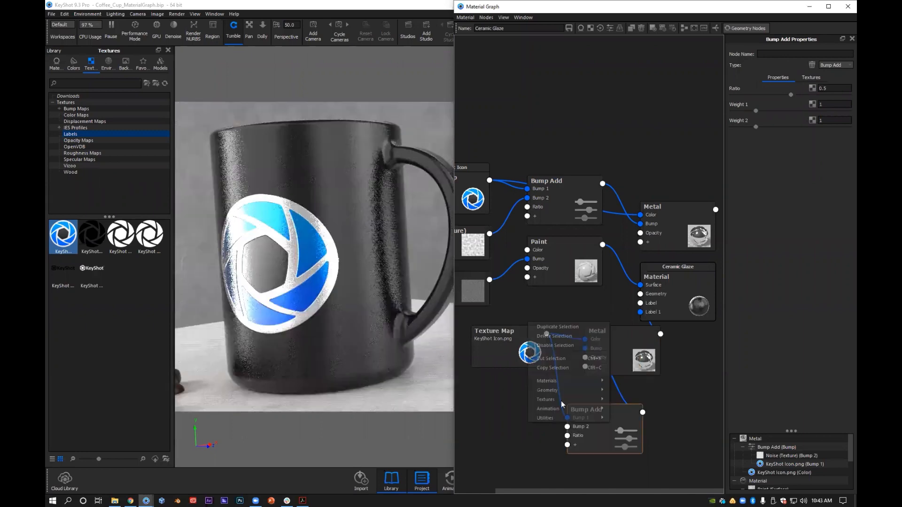
pyautogui.moveTo(586, 399)
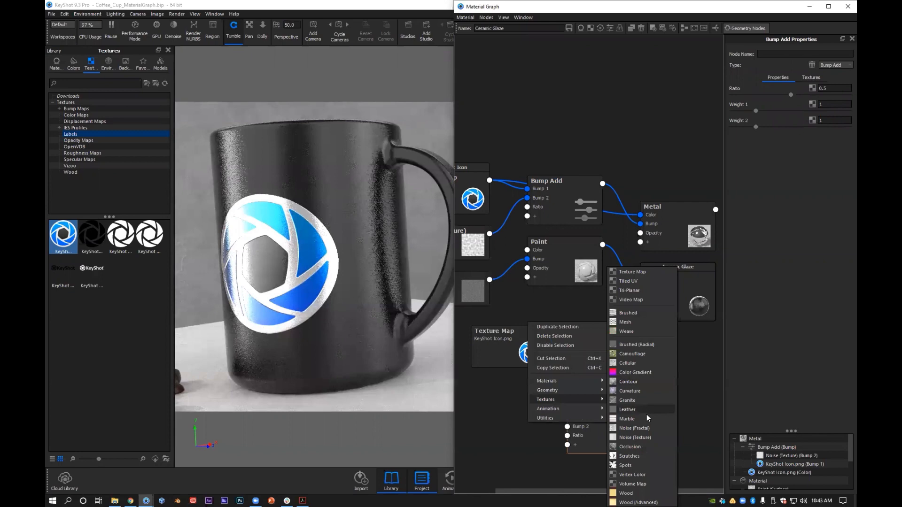
pyautogui.click(654, 427)
pyautogui.moveTo(537, 406); pyautogui.dragTo(567, 427)
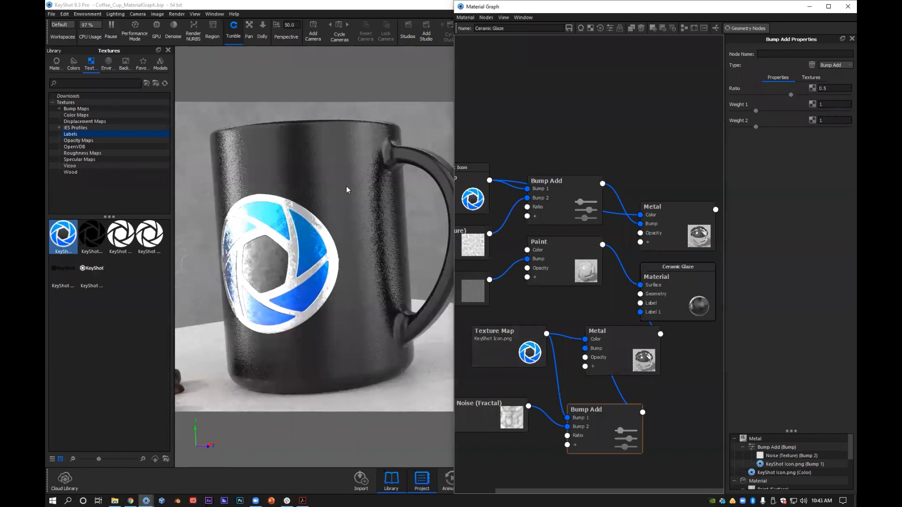
# - Preview the fractal noise on the mug and set its scale to 0.295 in, falloff to 1.377 and bump height to 0.249
pyautogui.click(511, 417)
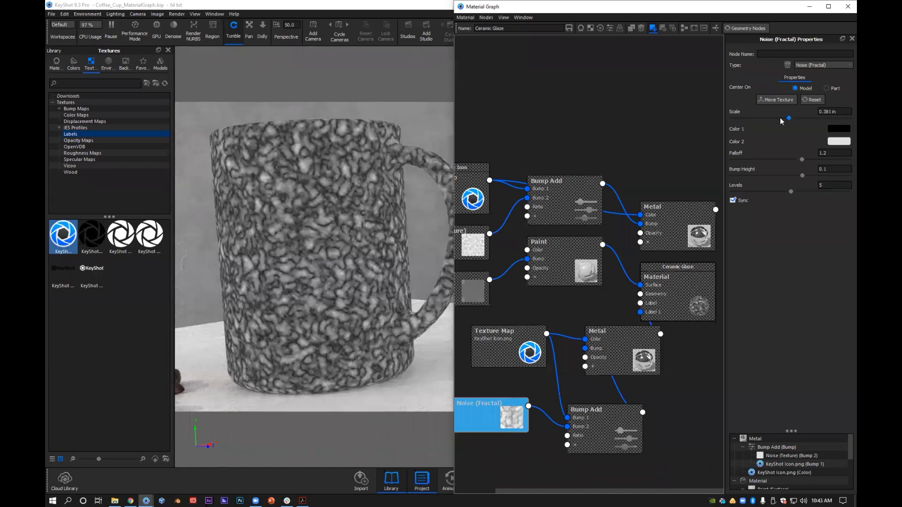
pyautogui.moveTo(777, 117); pyautogui.dragTo(776, 118)
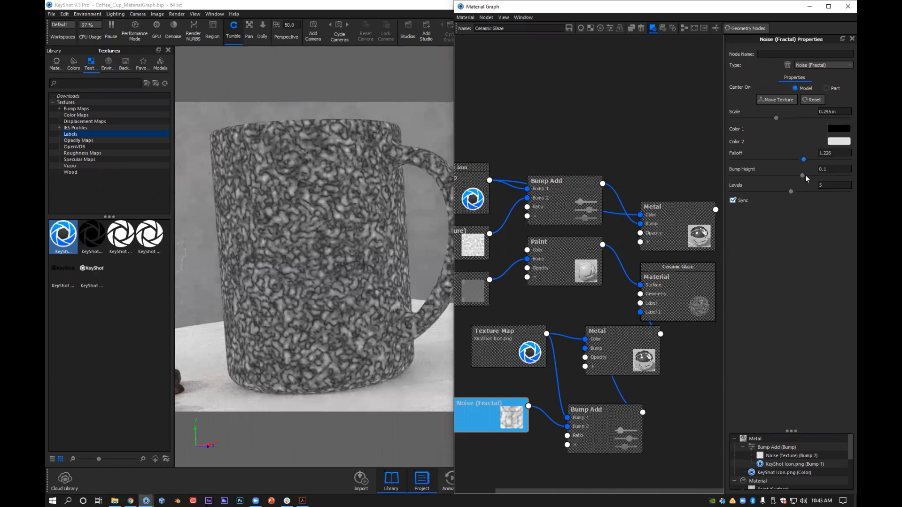
pyautogui.moveTo(802, 175); pyautogui.dragTo(820, 176)
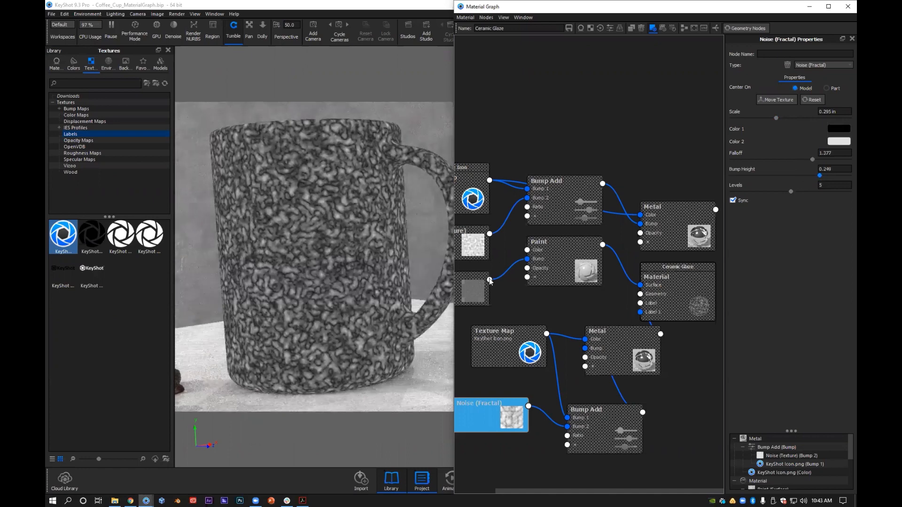
pyautogui.press('c')
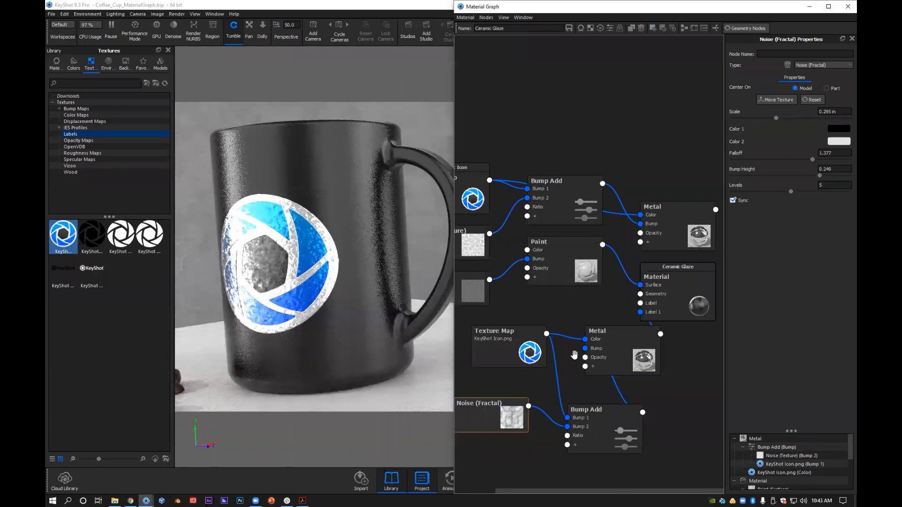
# - Tidy the label branch by repositioning the Metal, Bump Add and Noise (Fractal) nodes closer together
pyautogui.moveTo(607, 352); pyautogui.dragTo(610, 349)
pyautogui.moveTo(604, 427); pyautogui.dragTo(625, 414)
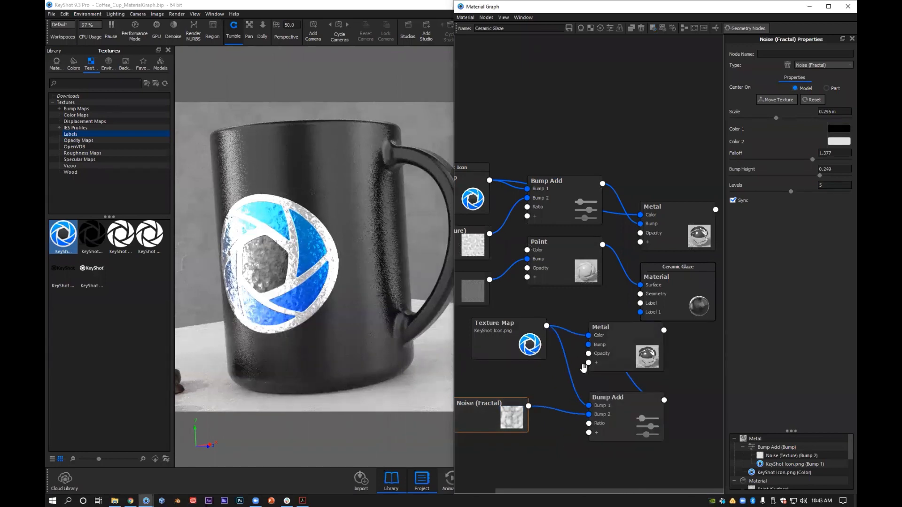
pyautogui.moveTo(491, 418); pyautogui.dragTo(519, 415)
pyautogui.moveTo(633, 348); pyautogui.dragTo(619, 350)
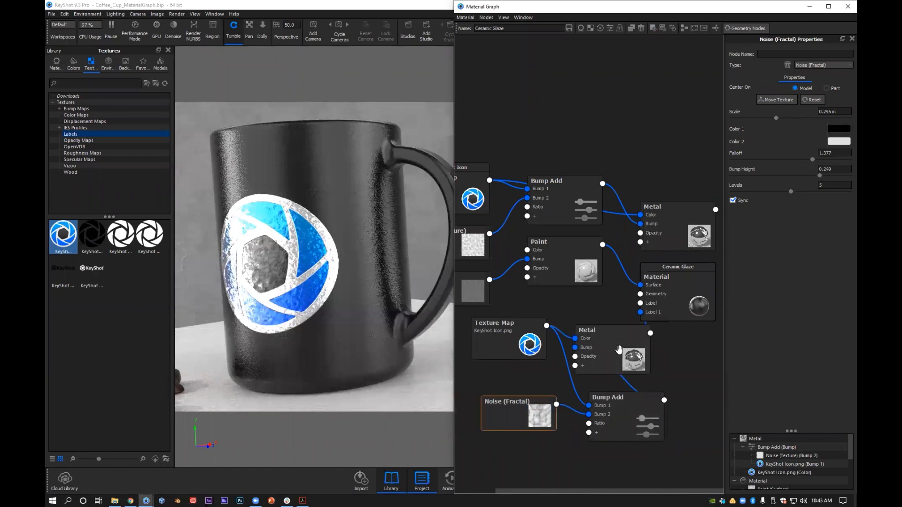
# - Change the logo label's Metal node to the Plastic material type and pause the mug scene's realtime render
pyautogui.click(827, 65)
pyautogui.click(625, 362)
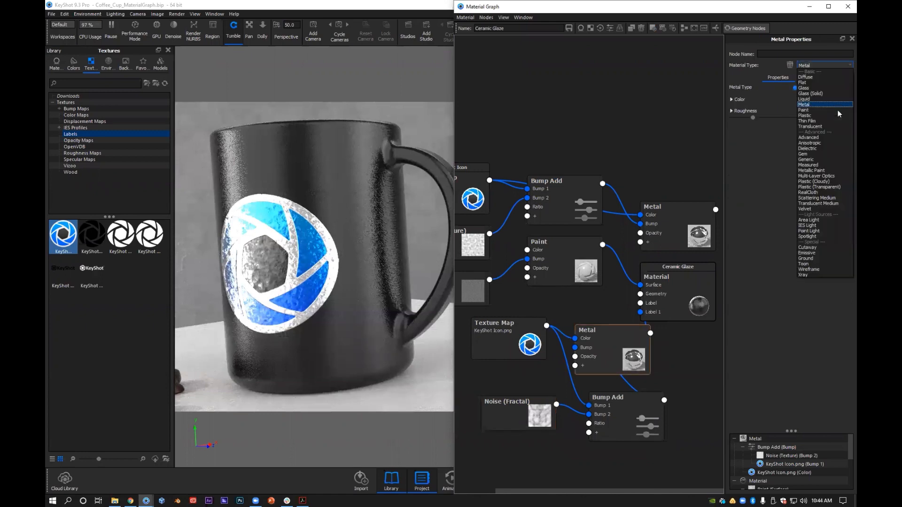
pyautogui.click(835, 115)
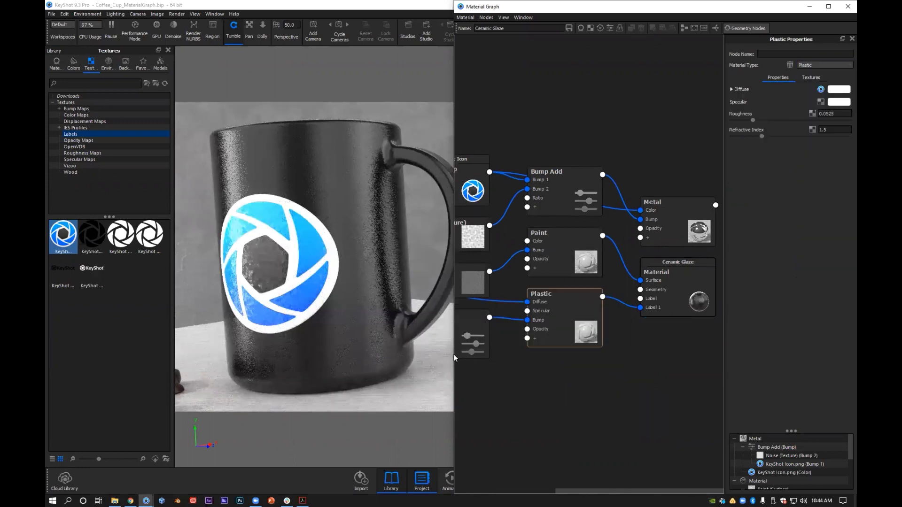
pyautogui.click(114, 35)
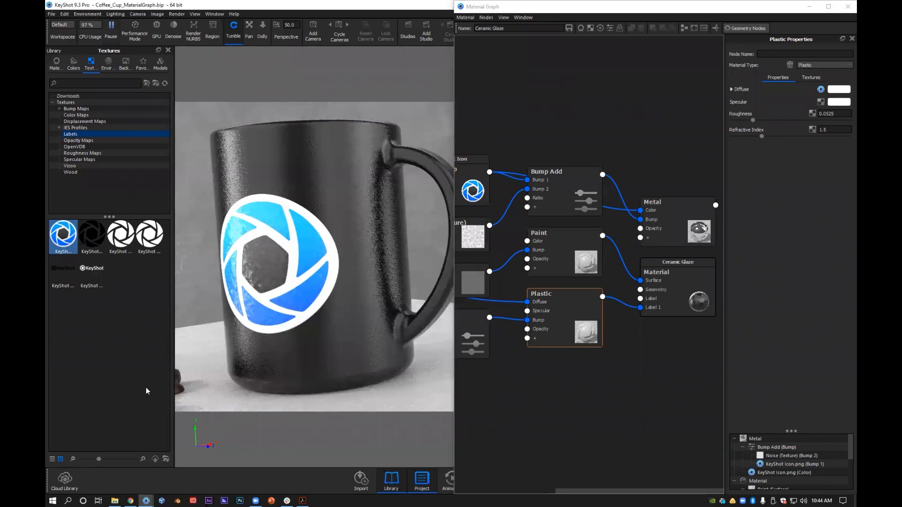
# - Switch to the KSW_AreaLight_Example tumbler scene, pan the tumbler aside and show the Color Fade 1 node's properties in its material graph
pyautogui.moveTo(435, 457)
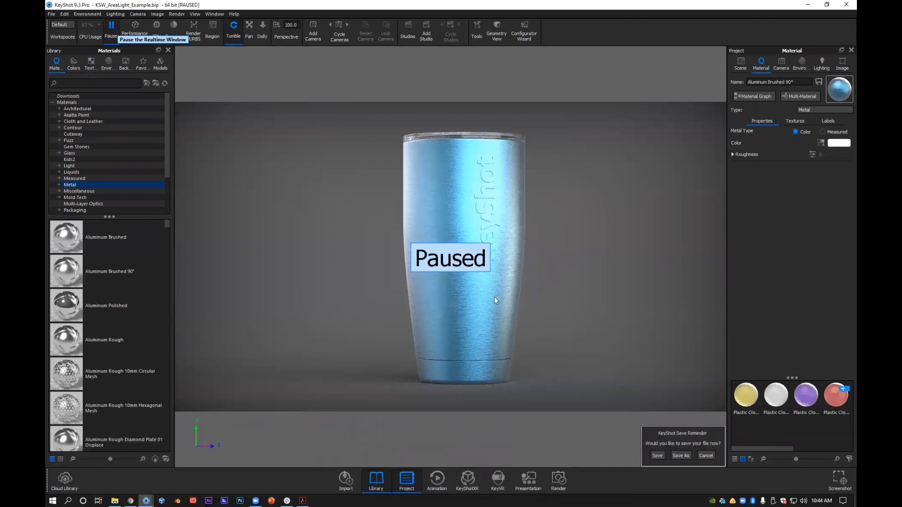
pyautogui.moveTo(341, 296); pyautogui.dragTo(194, 292, button='middle')
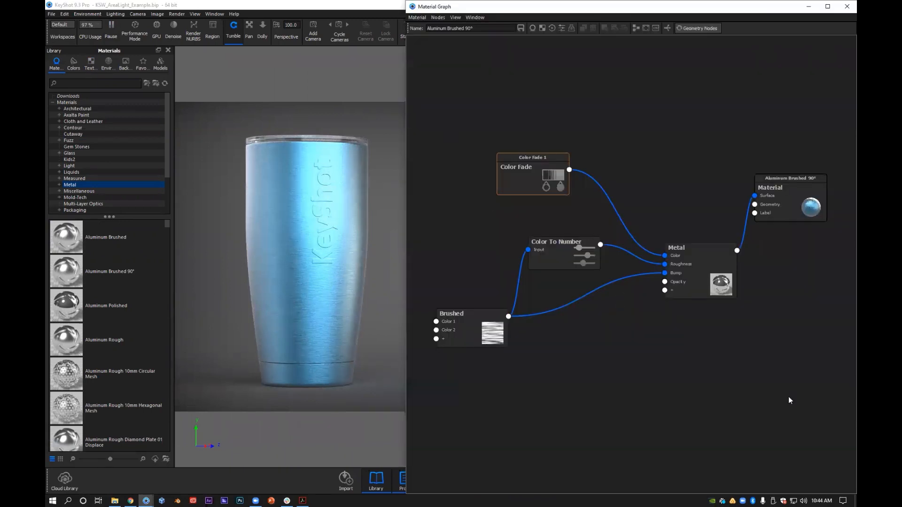
pyautogui.hotkey('ctrl', 'a')
pyautogui.moveTo(546, 188); pyautogui.dragTo(560, 153)
pyautogui.moveTo(540, 253); pyautogui.dragTo(547, 262)
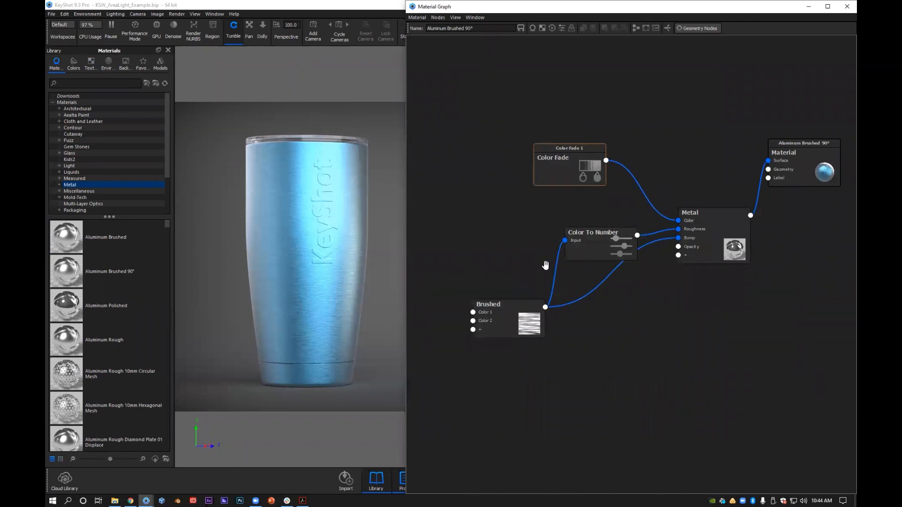
pyautogui.doubleClick(606, 153)
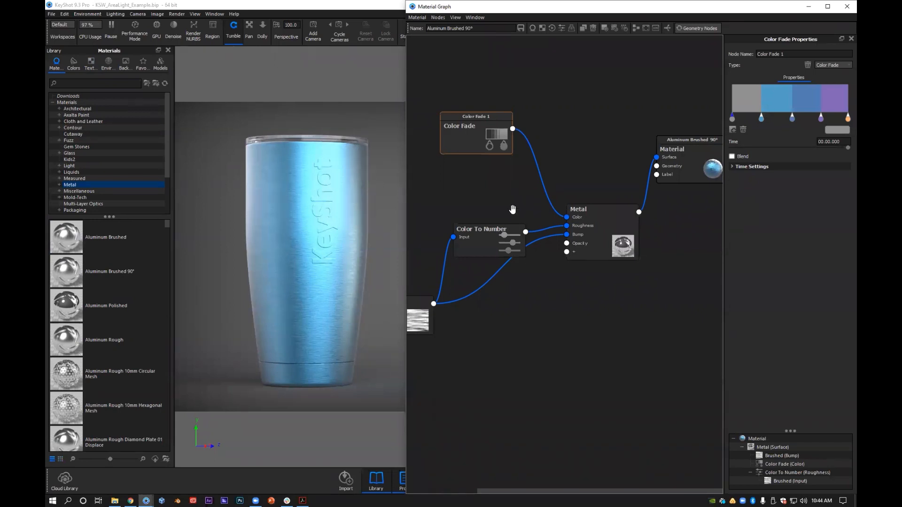
# - Rearrange the Color Fade, Color To Number, Brushed, Metal and Material nodes into a compact layout in the tumbler's graph
pyautogui.moveTo(471, 139); pyautogui.dragTo(478, 115)
pyautogui.moveTo(482, 245); pyautogui.dragTo(483, 211)
pyautogui.moveTo(597, 231); pyautogui.dragTo(617, 254)
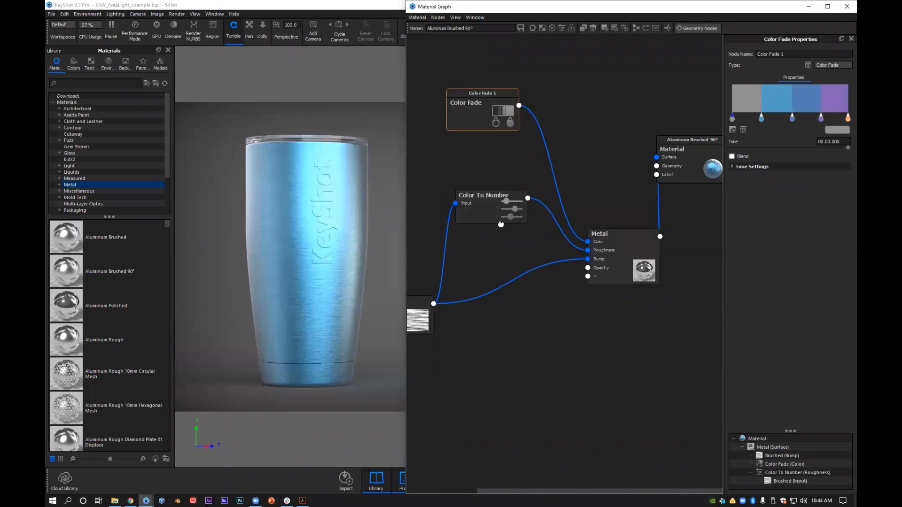
pyautogui.moveTo(421, 311); pyautogui.dragTo(473, 302)
pyautogui.moveTo(484, 209); pyautogui.dragTo(514, 246)
pyautogui.moveTo(468, 295); pyautogui.dragTo(467, 292)
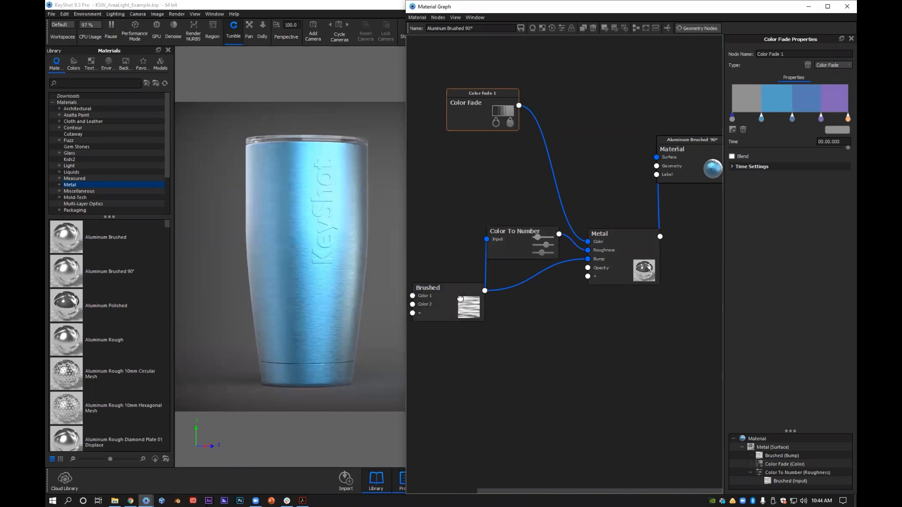
pyautogui.moveTo(460, 299); pyautogui.dragTo(459, 285)
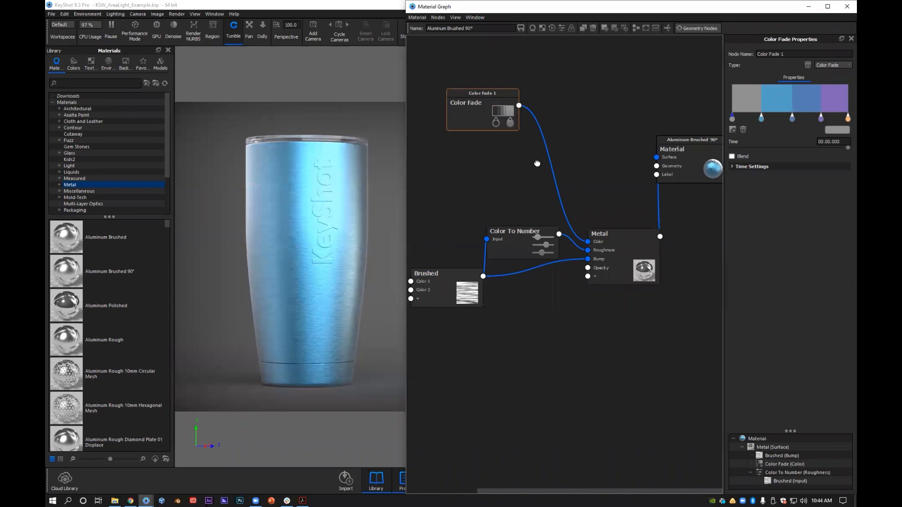
pyautogui.moveTo(512, 124); pyautogui.dragTo(539, 139)
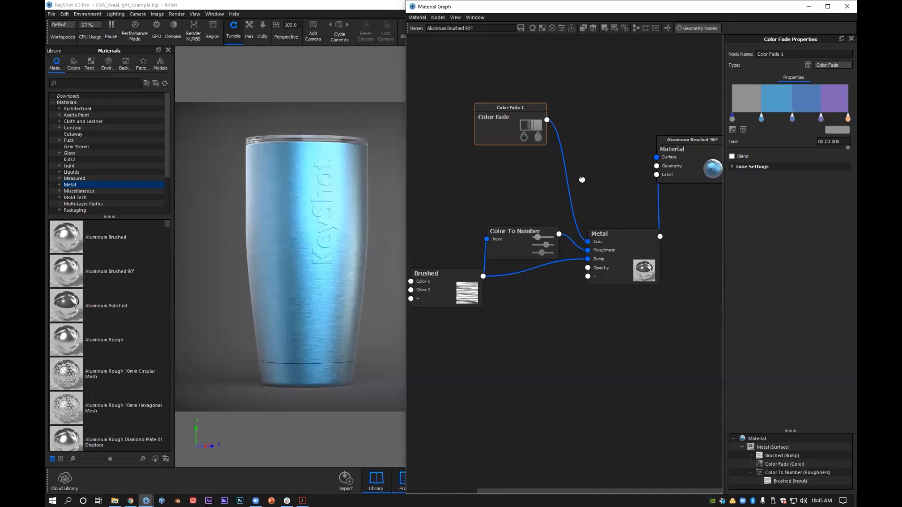
pyautogui.moveTo(613, 252); pyautogui.dragTo(589, 185)
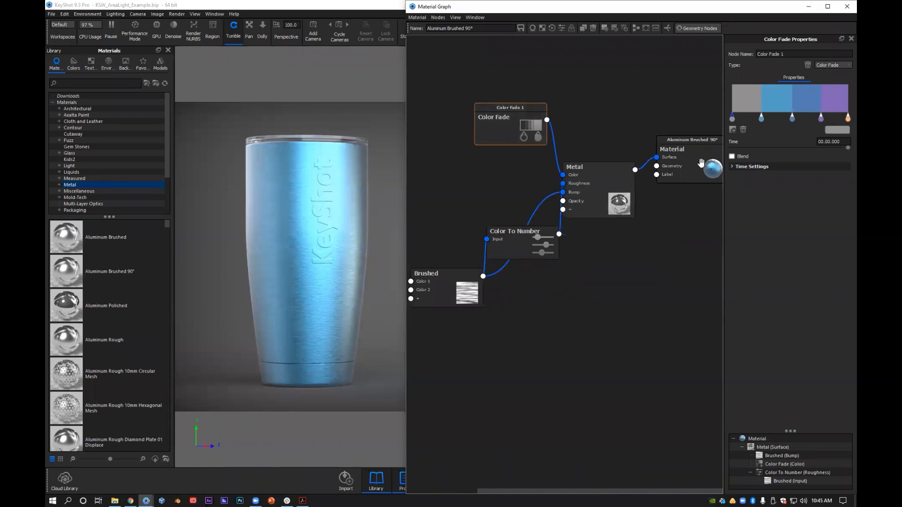
pyautogui.moveTo(701, 163); pyautogui.dragTo(692, 177)
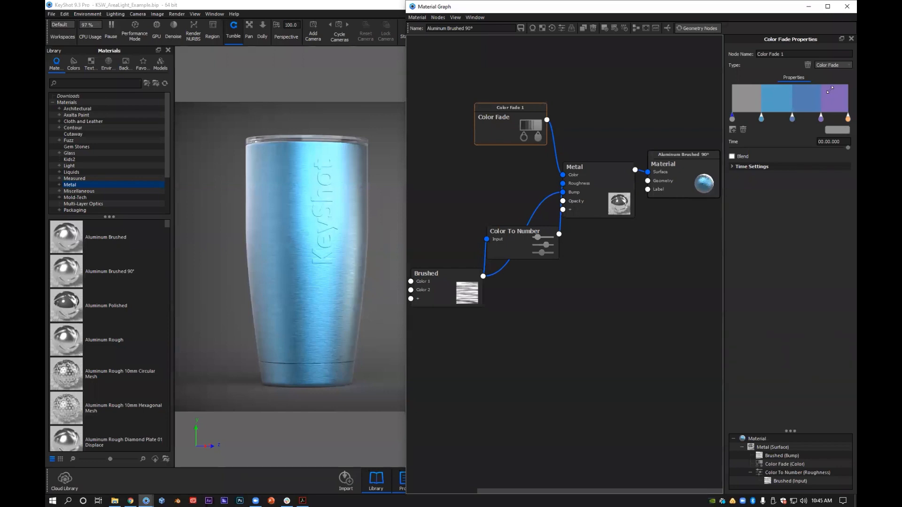
# - Show the animation timeline and scrub the tumbler's color changes forward and back, ending at frame 1
pyautogui.click(809, 9)
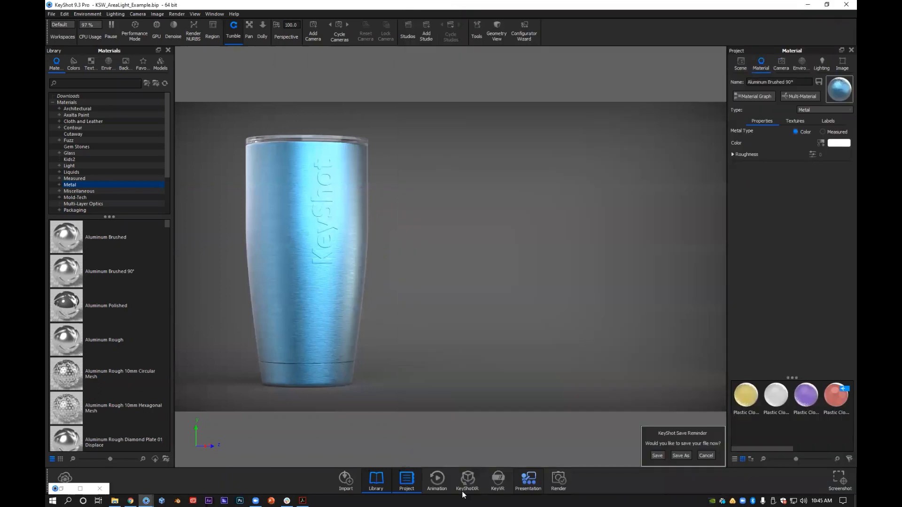
pyautogui.click(437, 479)
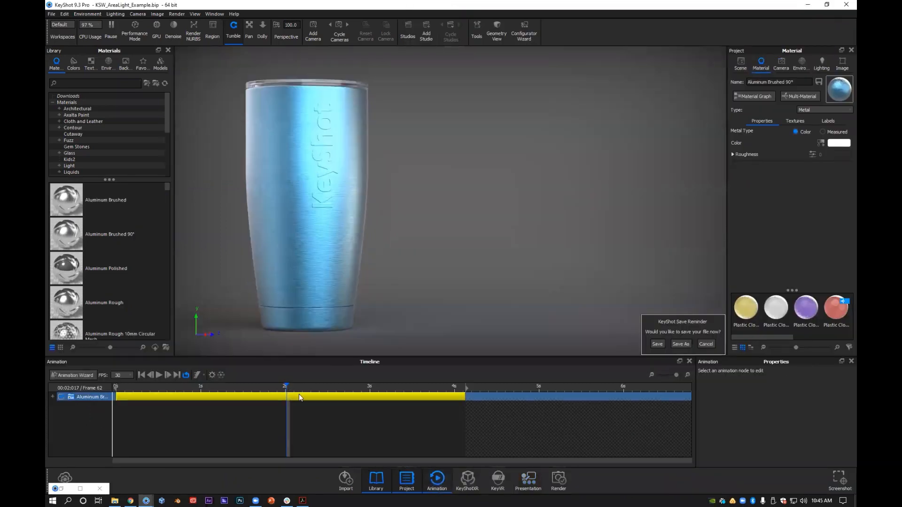
pyautogui.click(287, 387)
pyautogui.moveTo(287, 386); pyautogui.dragTo(452, 405)
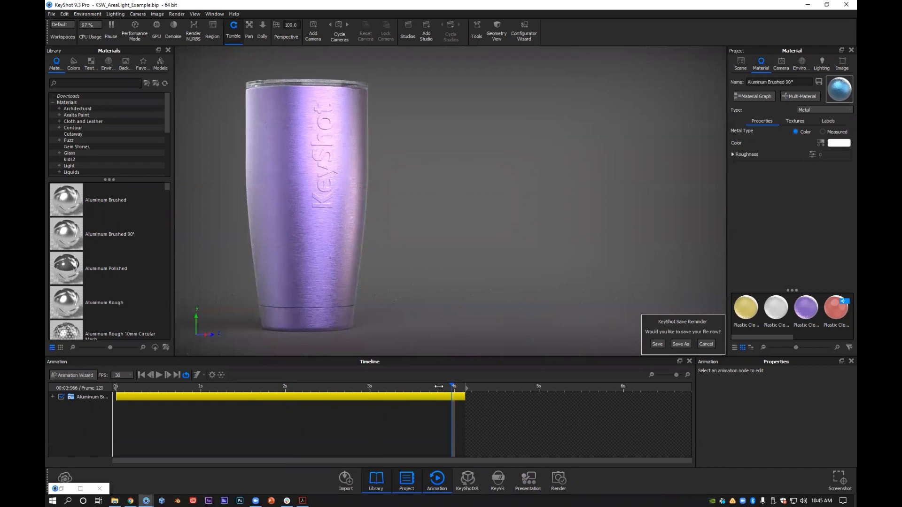
pyautogui.moveTo(453, 386); pyautogui.dragTo(416, 389)
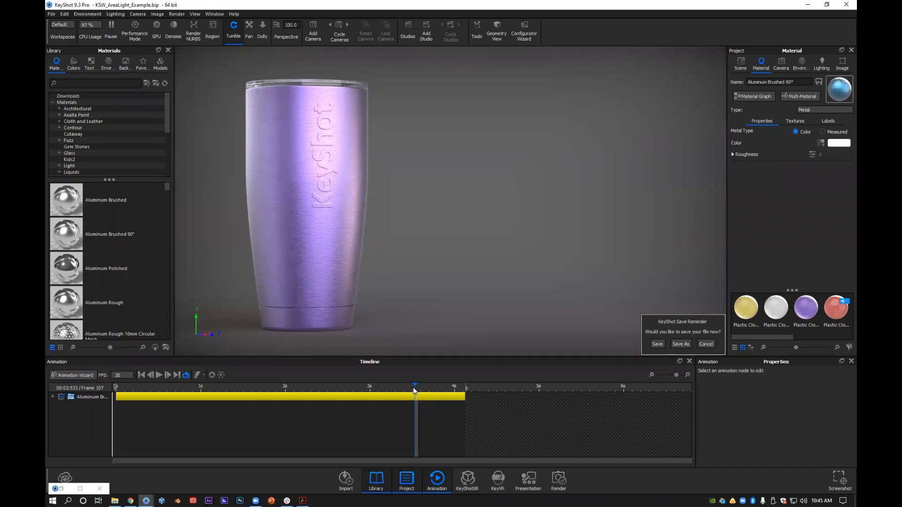
pyautogui.click(194, 401)
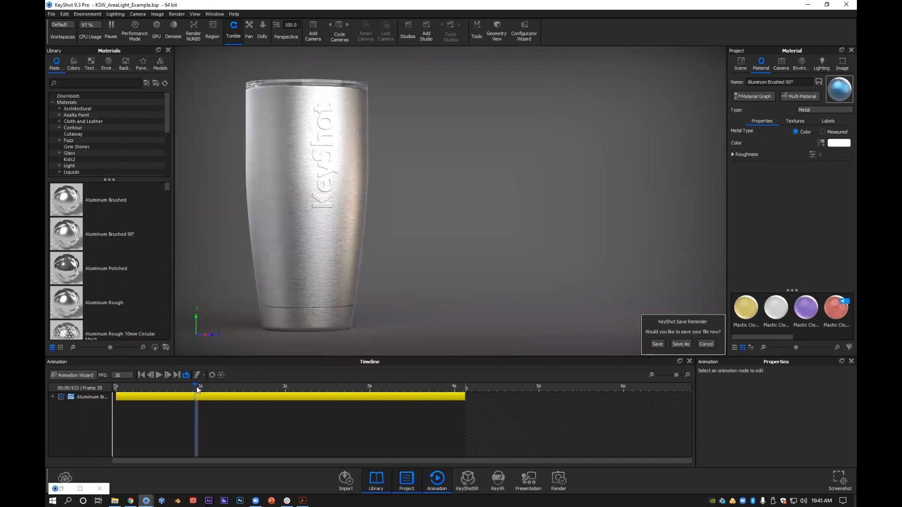
pyautogui.click(139, 401)
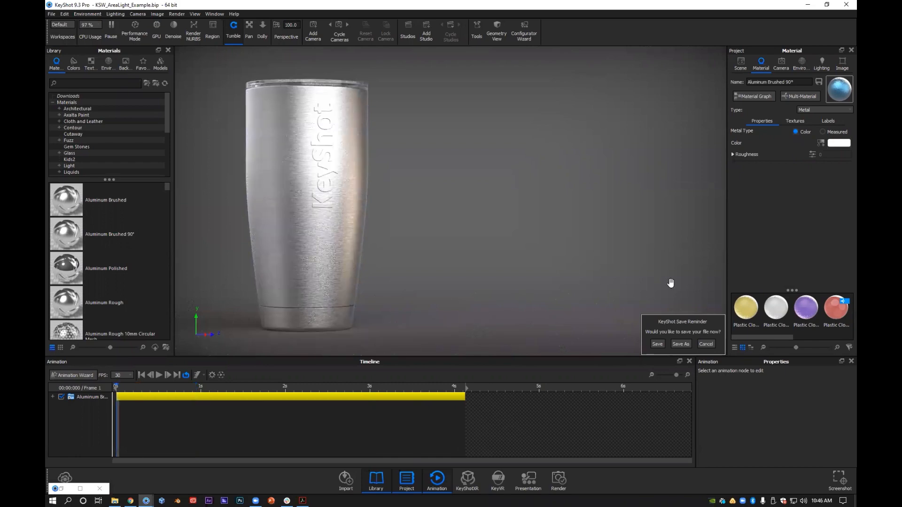
# - Enable Blend on Color Fade 1, expand its time settings and scrub the blended colors, stopping at 1 second
pyautogui.click(753, 96)
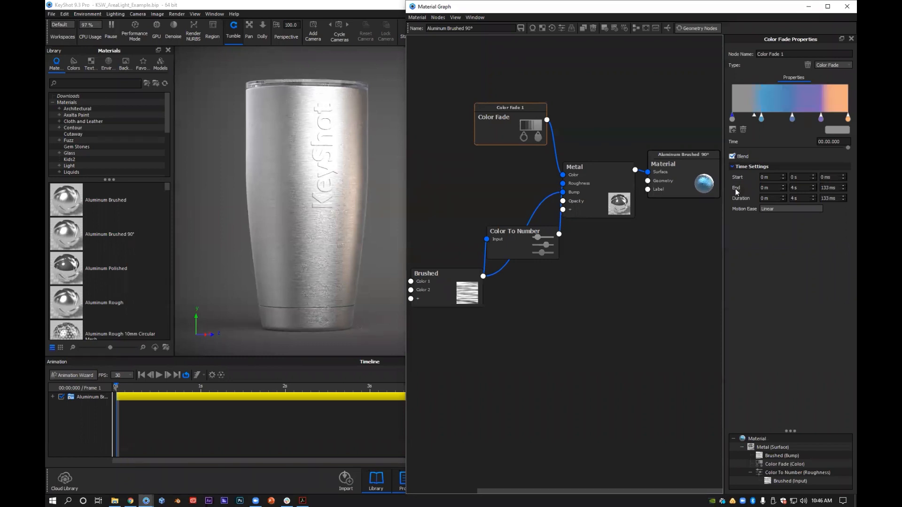
pyautogui.moveTo(117, 390); pyautogui.dragTo(153, 394)
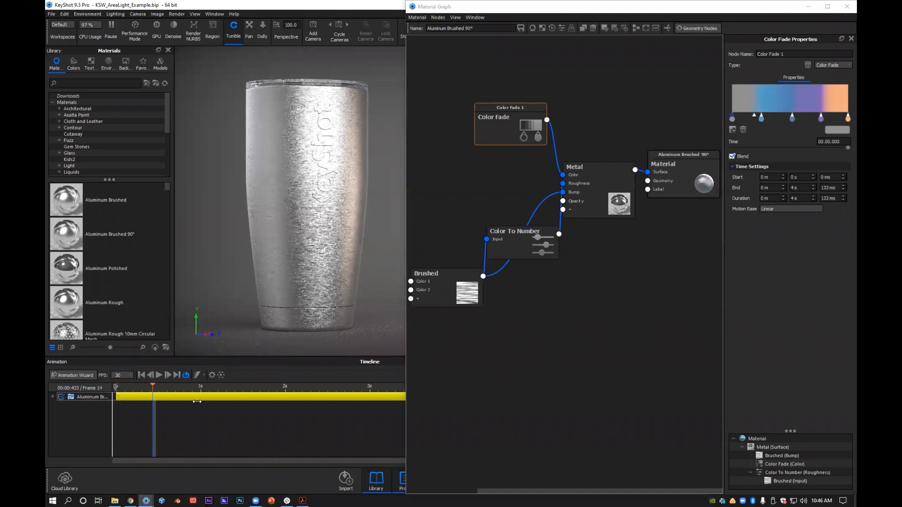
pyautogui.moveTo(225, 405); pyautogui.dragTo(428, 438)
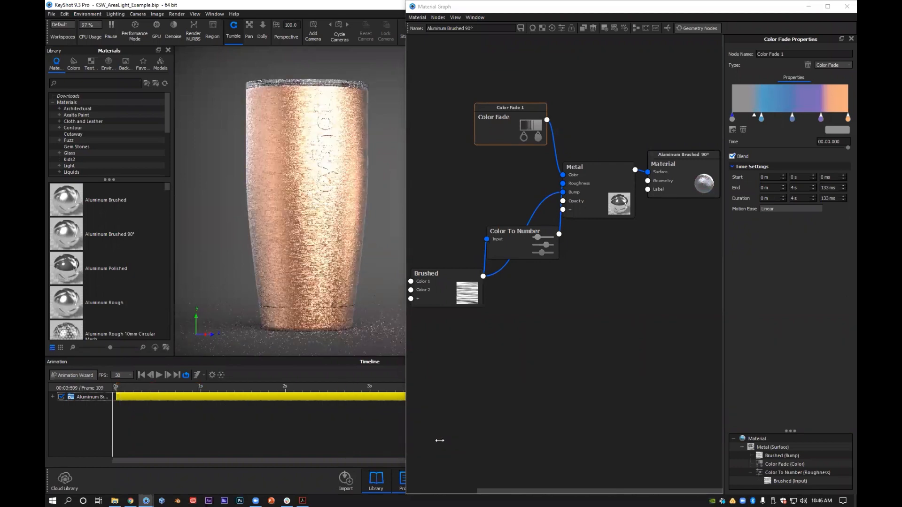
pyautogui.moveTo(307, 431); pyautogui.dragTo(201, 437)
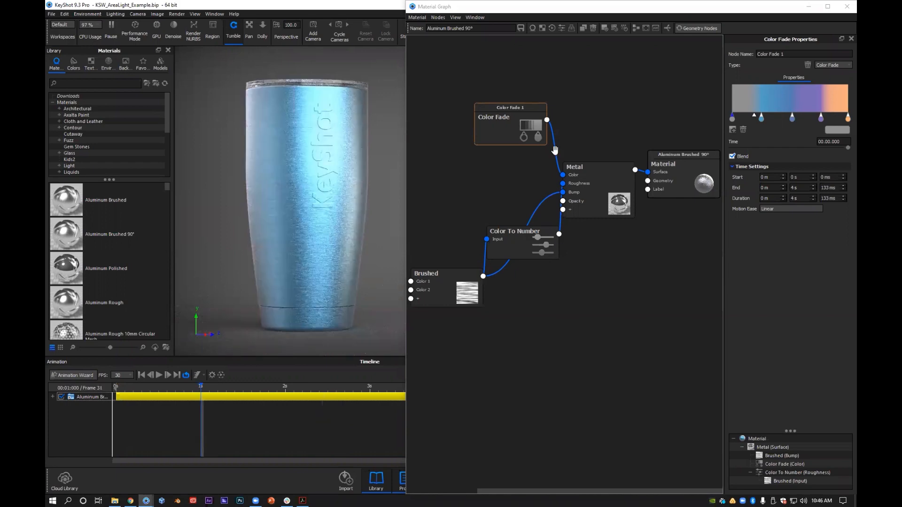
# - Disconnect Color Fade 1 from the Metal node and connect a new Color Fade animation node to Metal's Color input
pyautogui.moveTo(517, 129); pyautogui.dragTo(482, 91)
pyautogui.moveTo(562, 174); pyautogui.dragTo(558, 123)
pyautogui.moveTo(489, 100); pyautogui.dragTo(505, 91)
pyautogui.rightClick(437, 159)
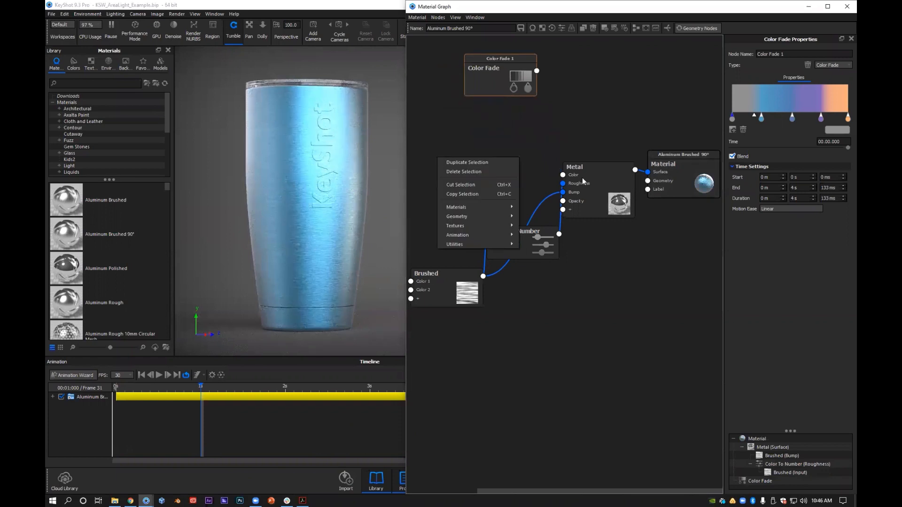
pyautogui.rightClick(460, 271)
pyautogui.click(567, 256)
pyautogui.moveTo(496, 175); pyautogui.dragTo(563, 178)
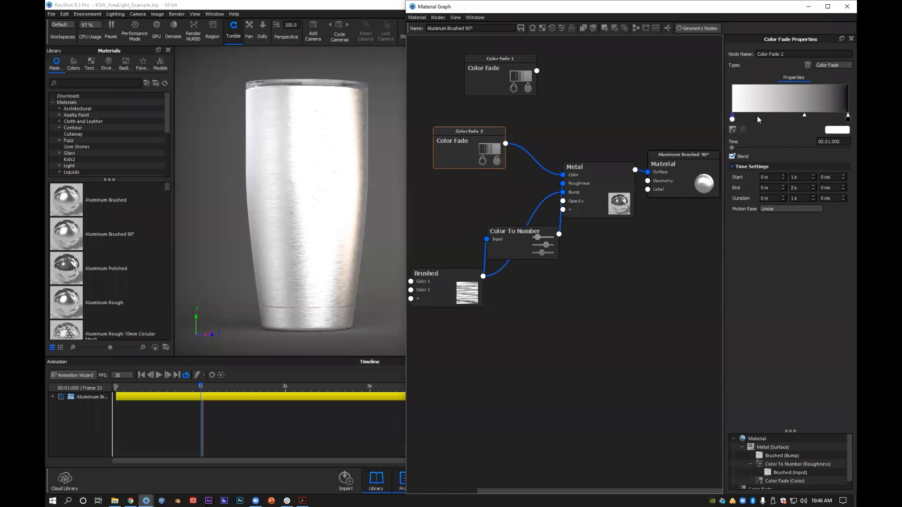
# - Try moving Color Fade 2's black key to about 1.504 s and recoloring the white key with dark red and sampled yellow
pyautogui.moveTo(804, 115); pyautogui.dragTo(770, 127)
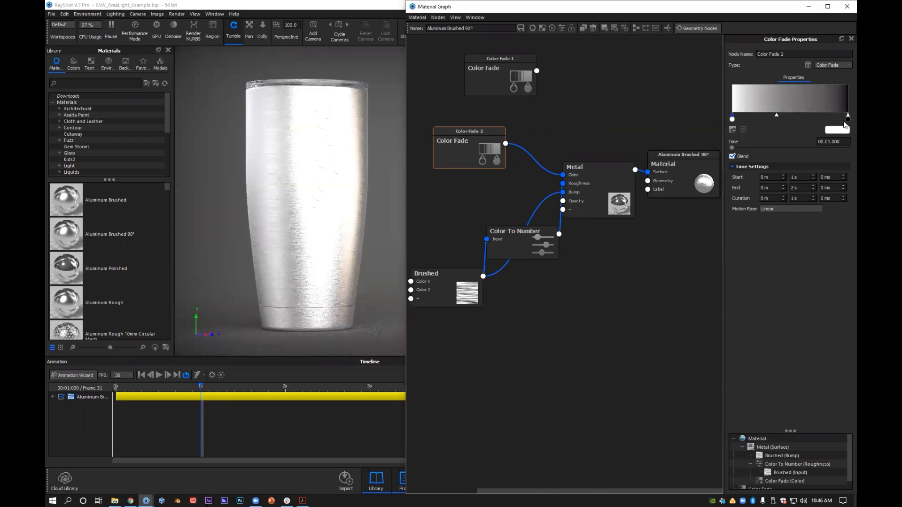
pyautogui.moveTo(844, 118); pyautogui.dragTo(801, 118)
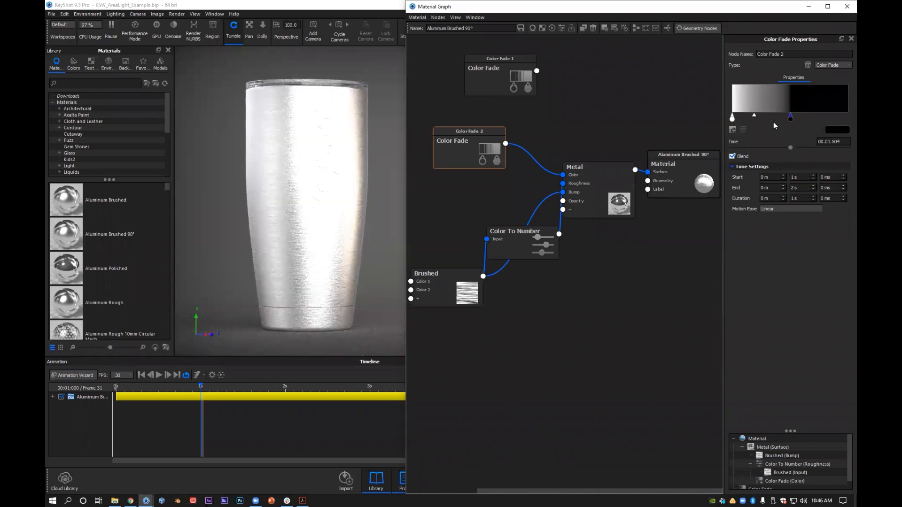
pyautogui.doubleClick(786, 86)
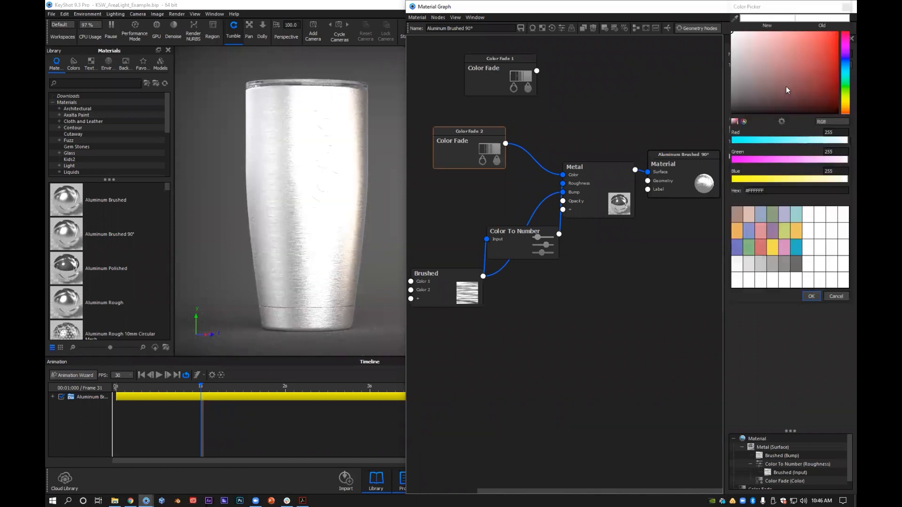
pyautogui.click(838, 75)
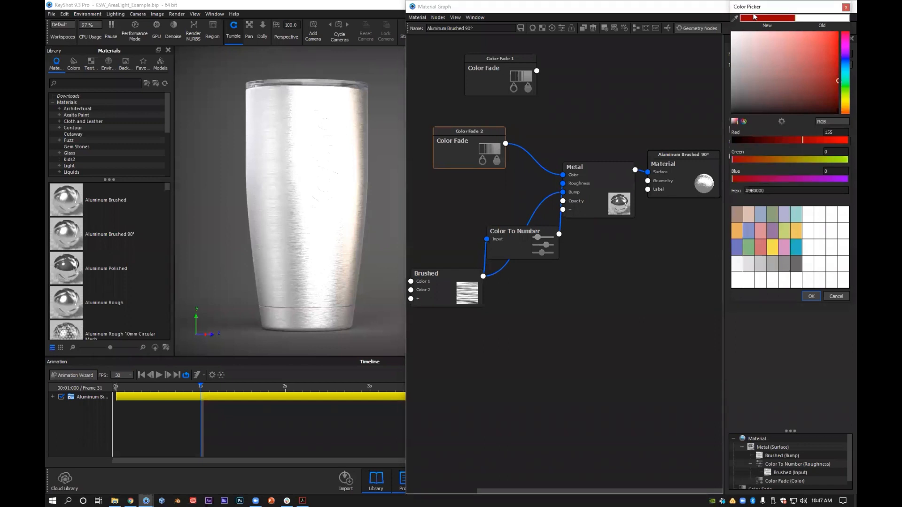
pyautogui.click(734, 18)
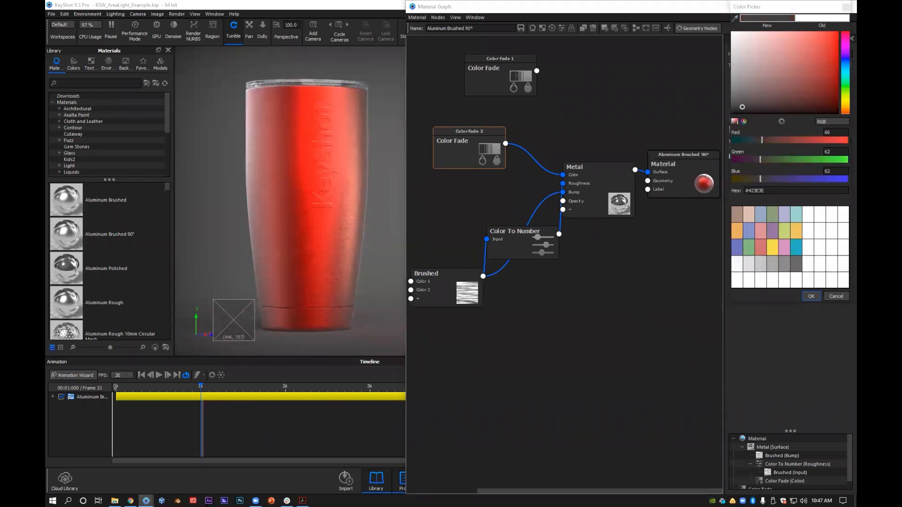
pyautogui.click(226, 396)
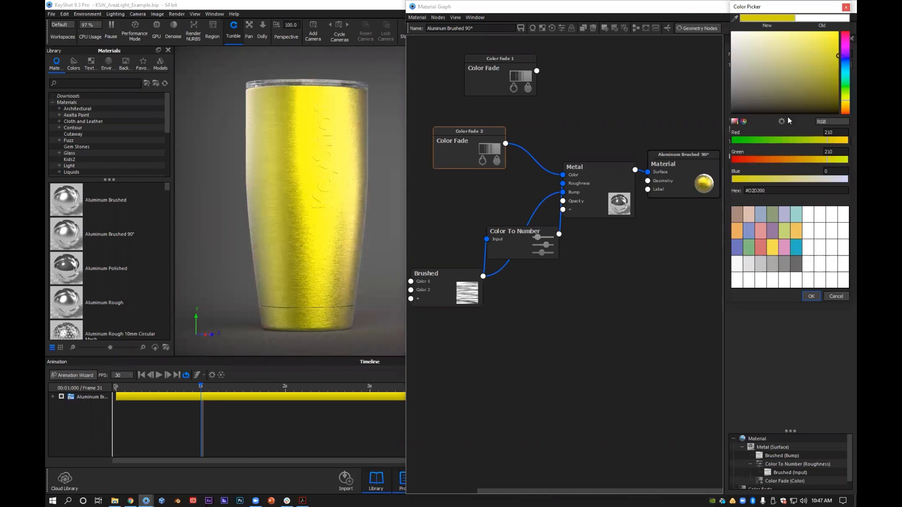
pyautogui.press('Escape')
# - Move Color Fade 2's black key nearer the gradient's end and add a middle key at about 1.391 s
pyautogui.click(812, 118)
pyautogui.moveTo(762, 116); pyautogui.dragTo(770, 118)
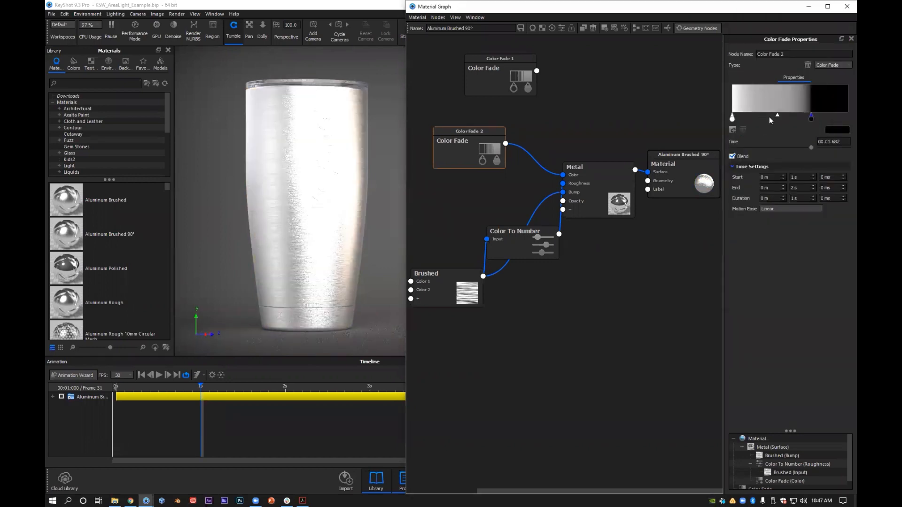
pyautogui.click(771, 117)
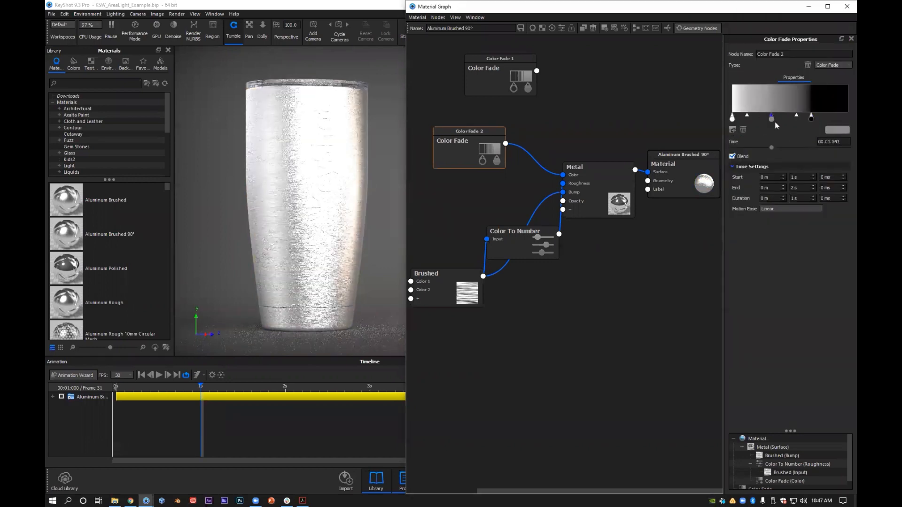
pyautogui.moveTo(811, 118); pyautogui.dragTo(833, 118)
pyautogui.moveTo(772, 118); pyautogui.dragTo(779, 117)
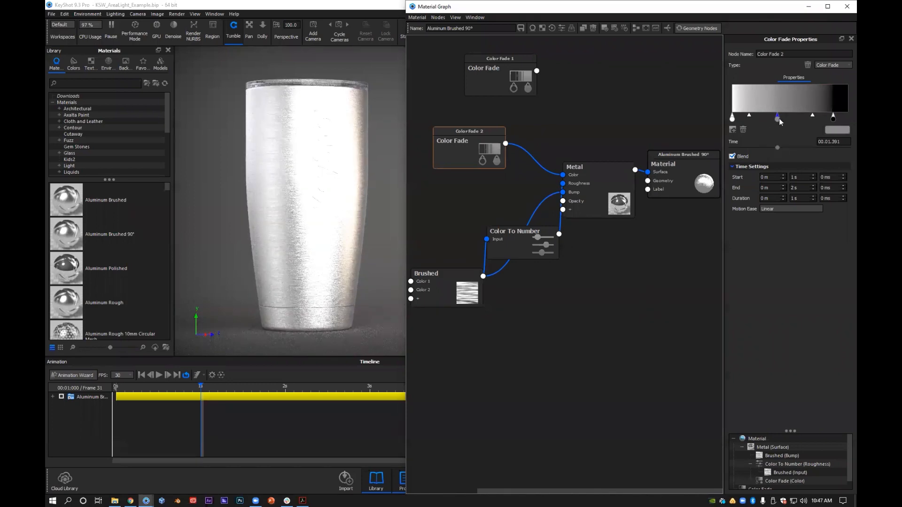
# - Recolor Color Fade 2's middle key to red and move that key to about 1.489 s
pyautogui.doubleClick(779, 119)
pyautogui.moveTo(830, 67); pyautogui.dragTo(839, 68)
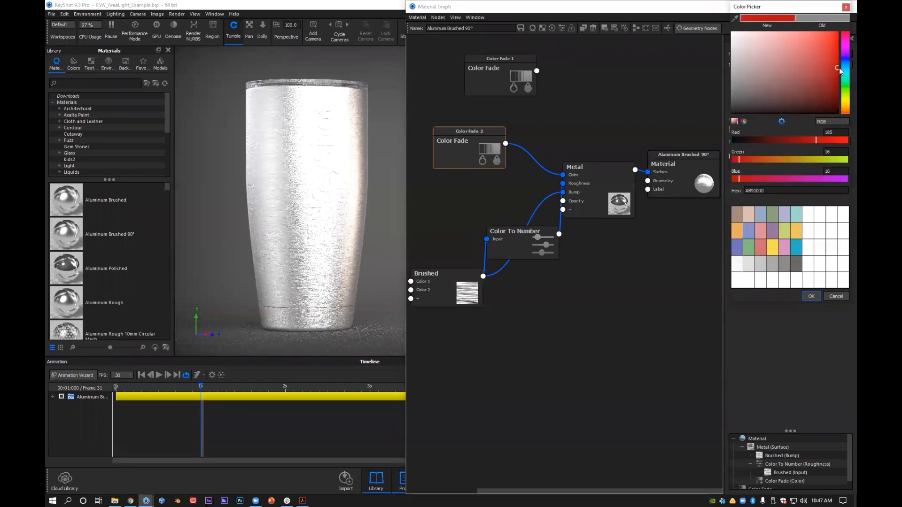
pyautogui.click(811, 296)
pyautogui.click(789, 119)
pyautogui.moveTo(777, 118); pyautogui.dragTo(789, 118)
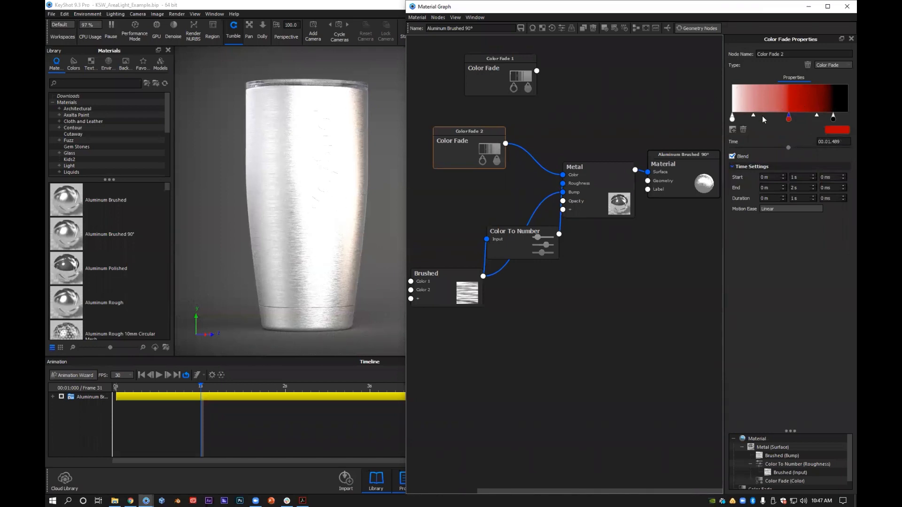
# - Shift the blend midpoint between the white and red keys closer to the red key
pyautogui.moveTo(755, 115)
pyautogui.mouseDown()
pyautogui.moveTo(747, 115)
pyautogui.moveTo(774, 117)
pyautogui.mouseUp()
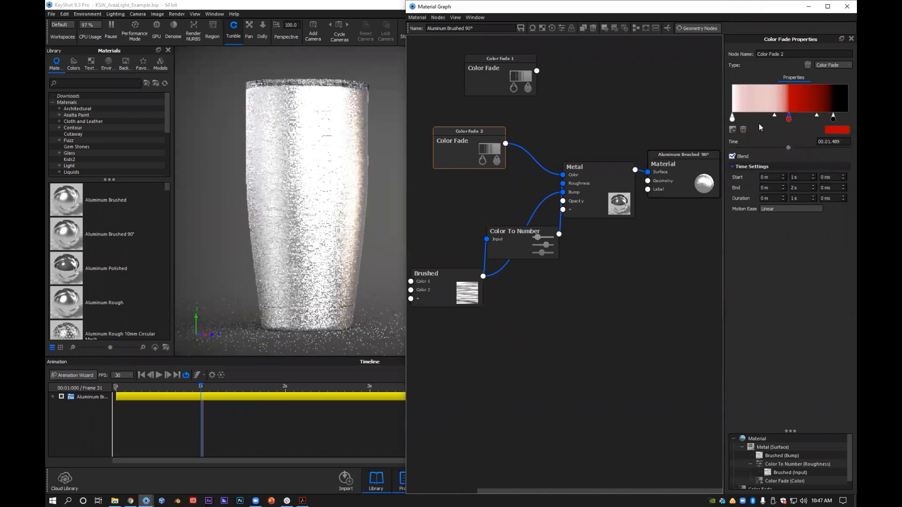
pyautogui.click(732, 117)
pyautogui.moveTo(754, 116); pyautogui.dragTo(787, 116)
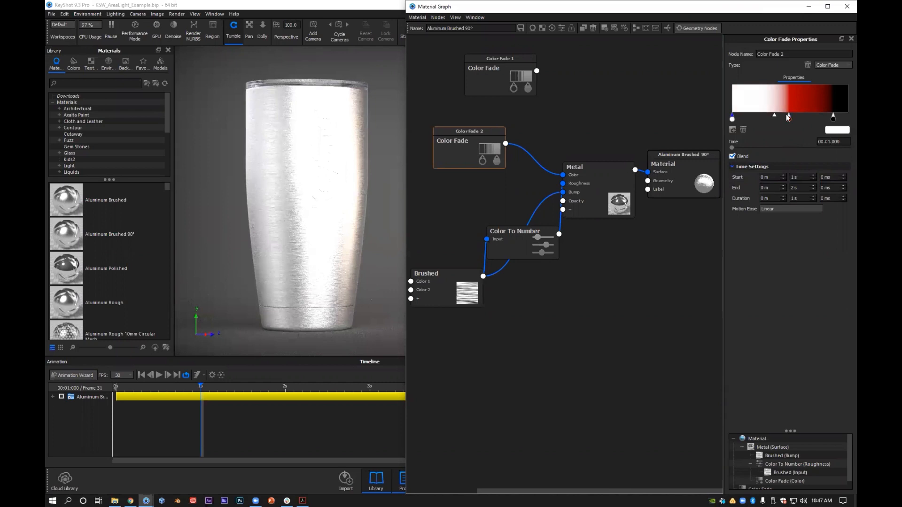
# - Move the black key earlier and the red key to about 1.339 s, with the midpoint between them close to black
pyautogui.click(835, 118)
pyautogui.moveTo(808, 117)
pyautogui.mouseDown()
pyautogui.moveTo(835, 114)
pyautogui.moveTo(777, 119)
pyautogui.mouseUp()
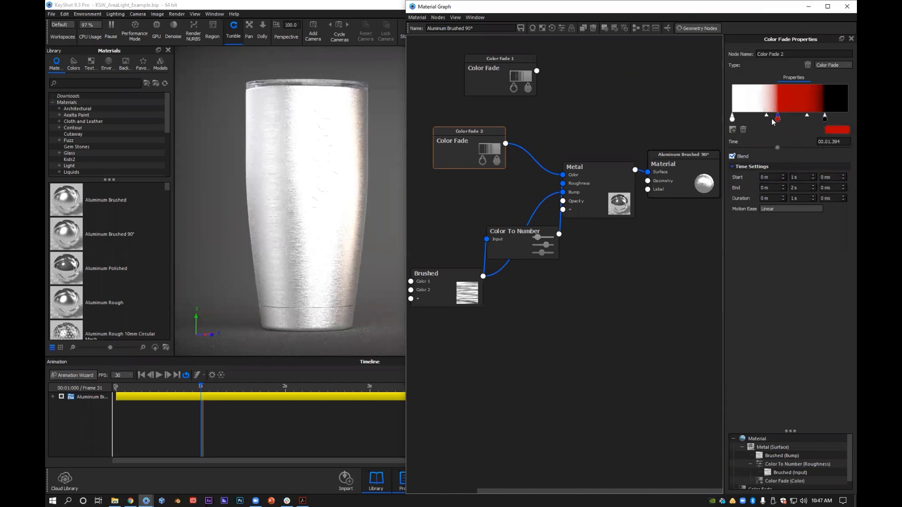
pyautogui.moveTo(807, 116); pyautogui.dragTo(813, 115)
pyautogui.moveTo(824, 119); pyautogui.dragTo(771, 118)
pyautogui.click(777, 118)
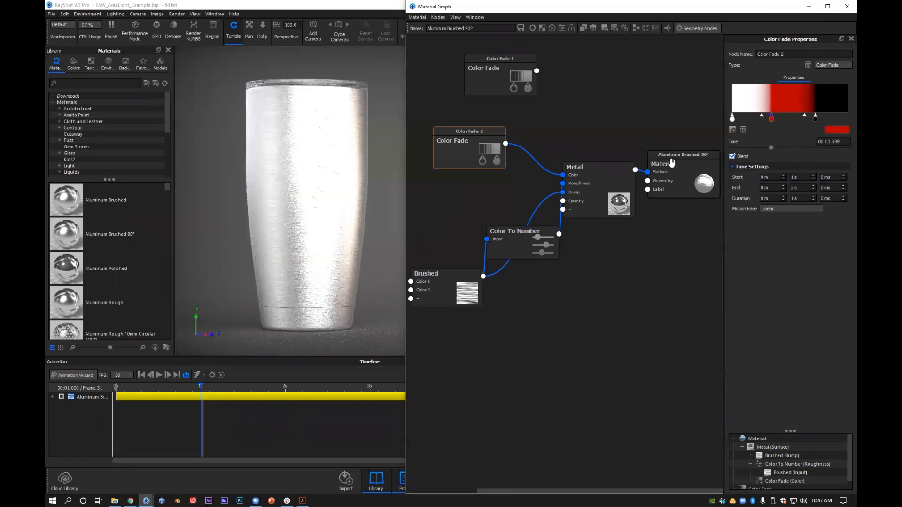
# - Close the material graph and scrub the animation timeline back to about 0.133 s to preview the fade
pyautogui.click(846, 7)
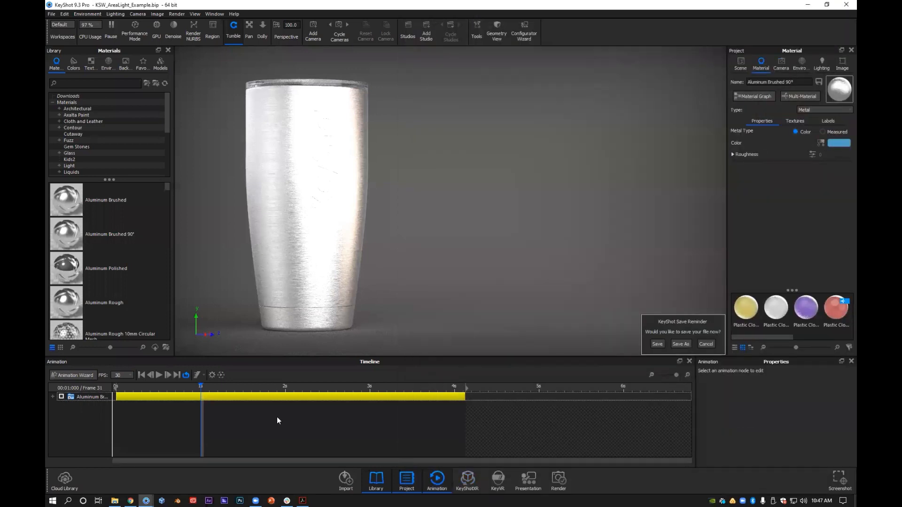
pyautogui.moveTo(223, 393); pyautogui.dragTo(127, 412)
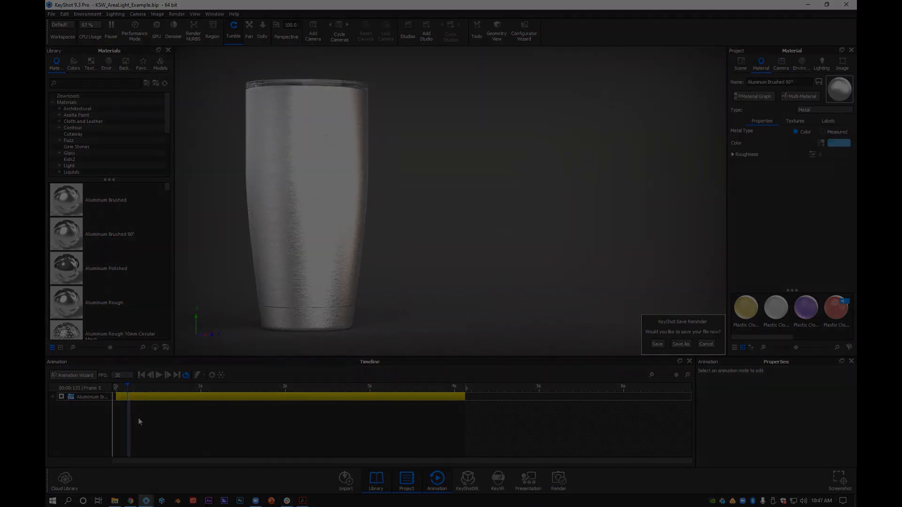